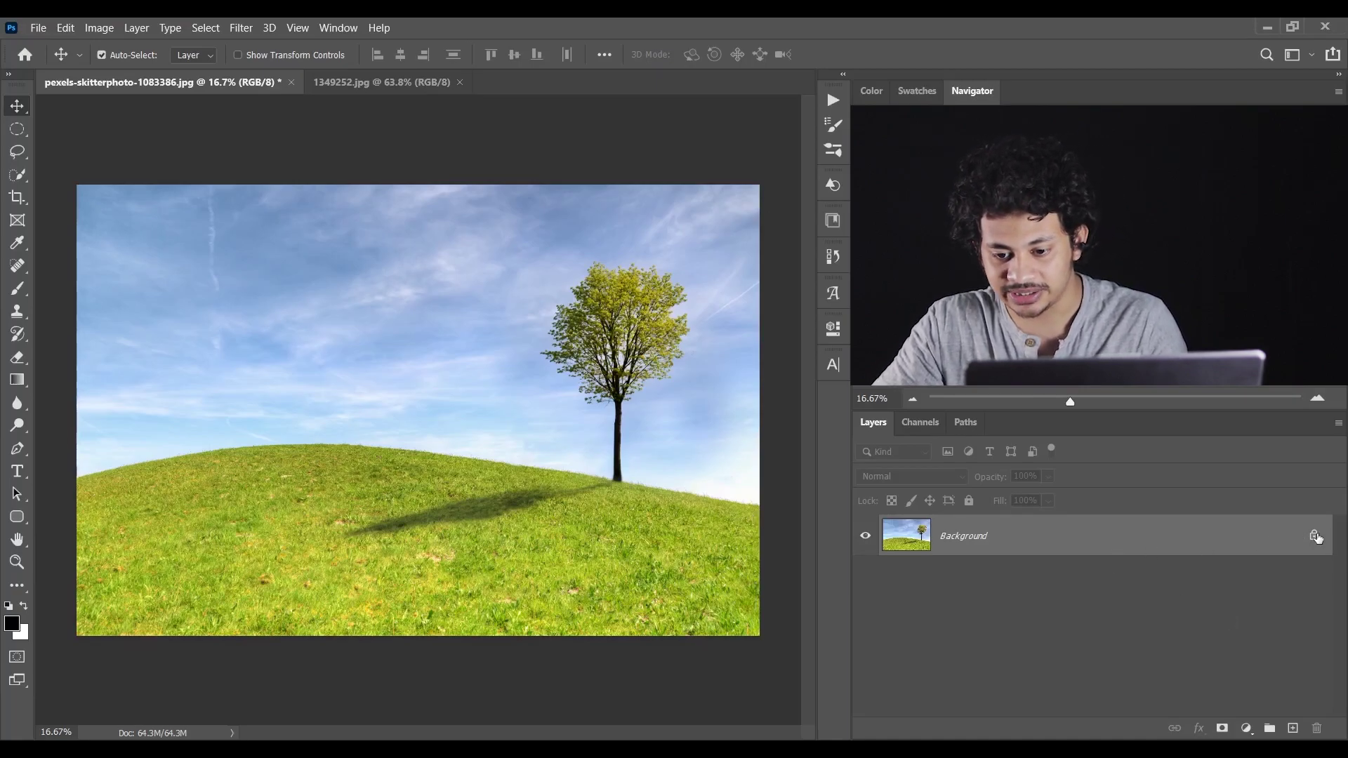
- Unlock the hill photo's Background layer and convert it to a smart object
click(1316, 536)
right_click(1078, 548)
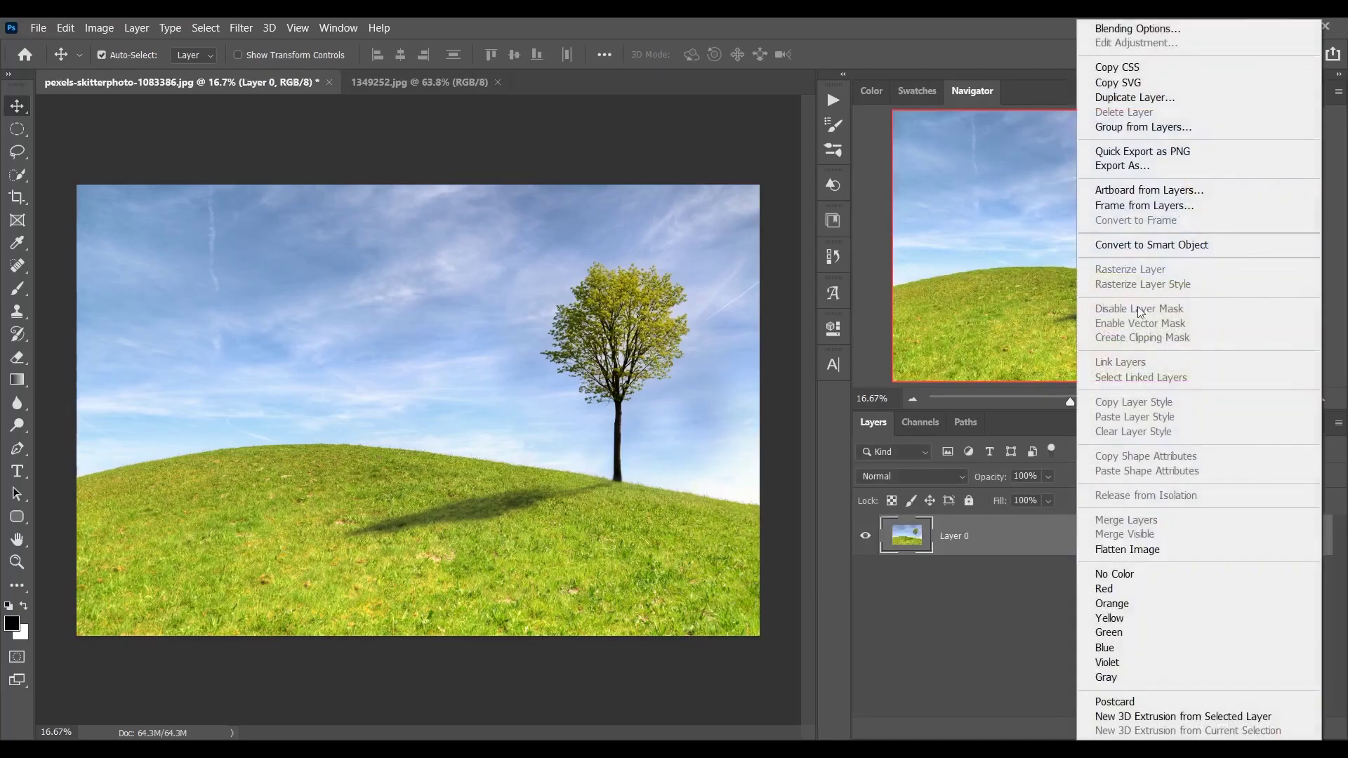
click(1124, 244)
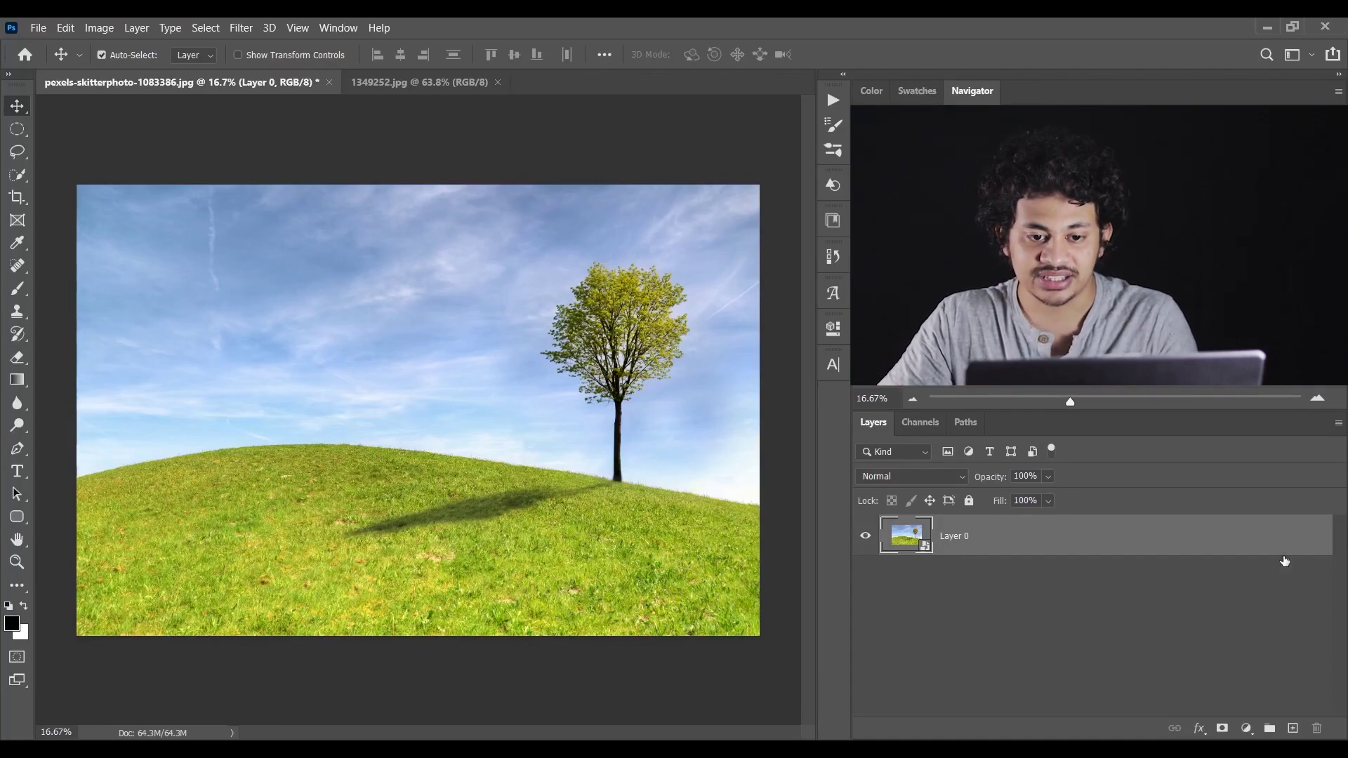
- Open the blending options of Layer 0 and set Blend If to the Blue channel
double_click(963, 530)
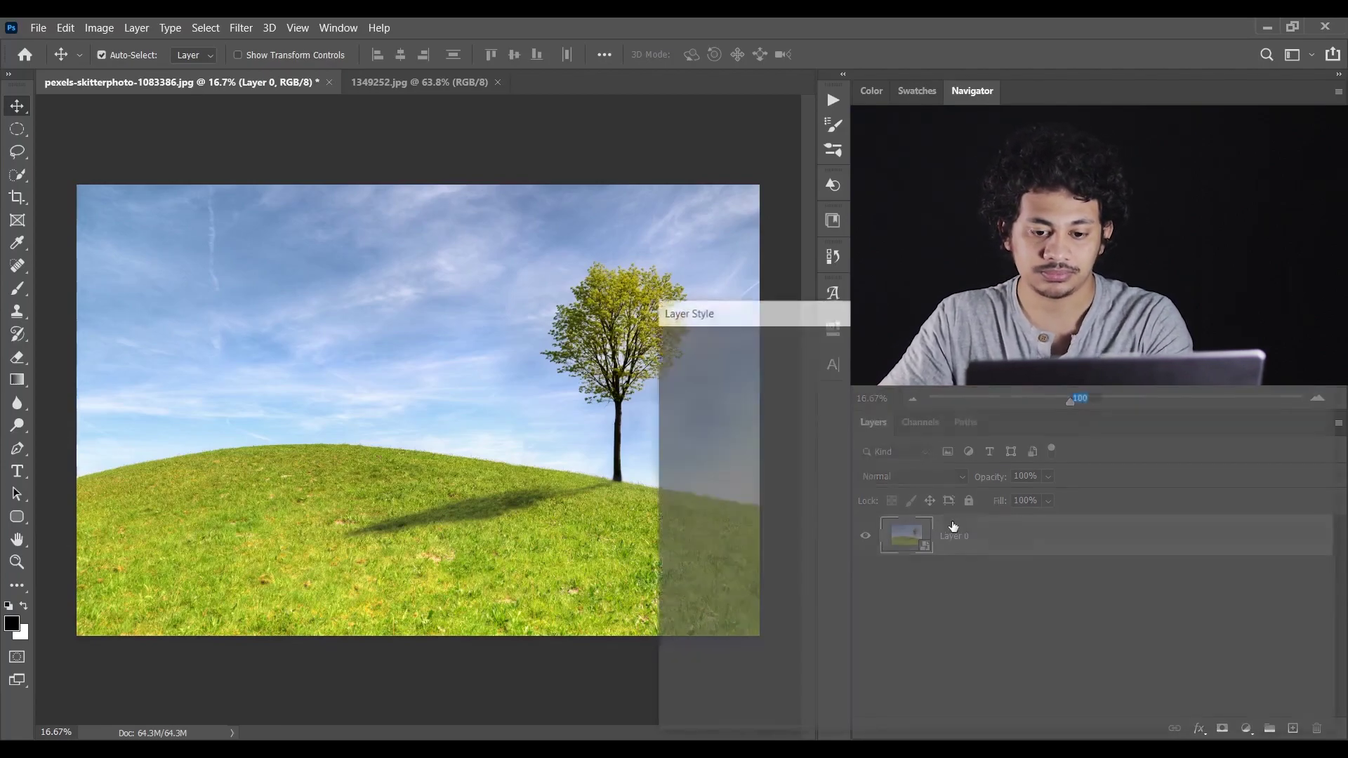
drag(975, 318, 394, 165)
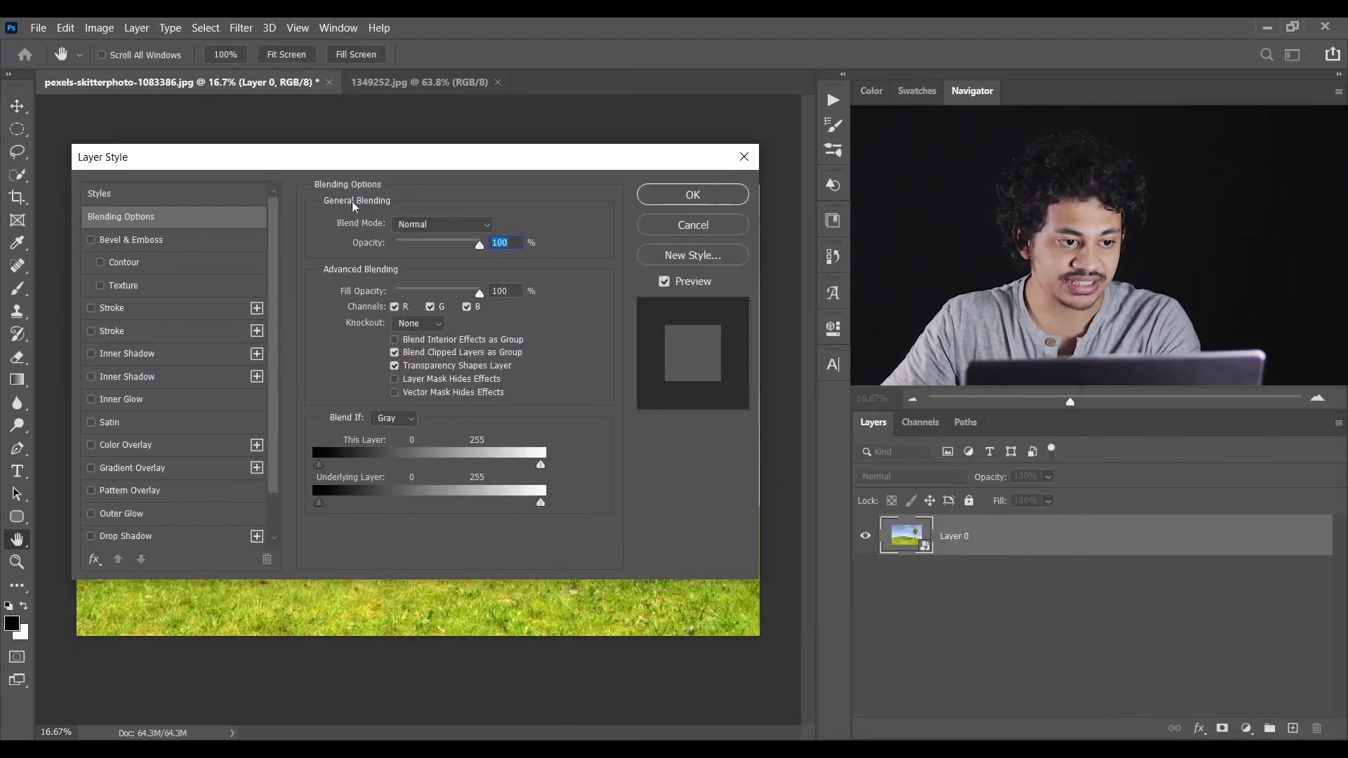
drag(490, 166, 236, 166)
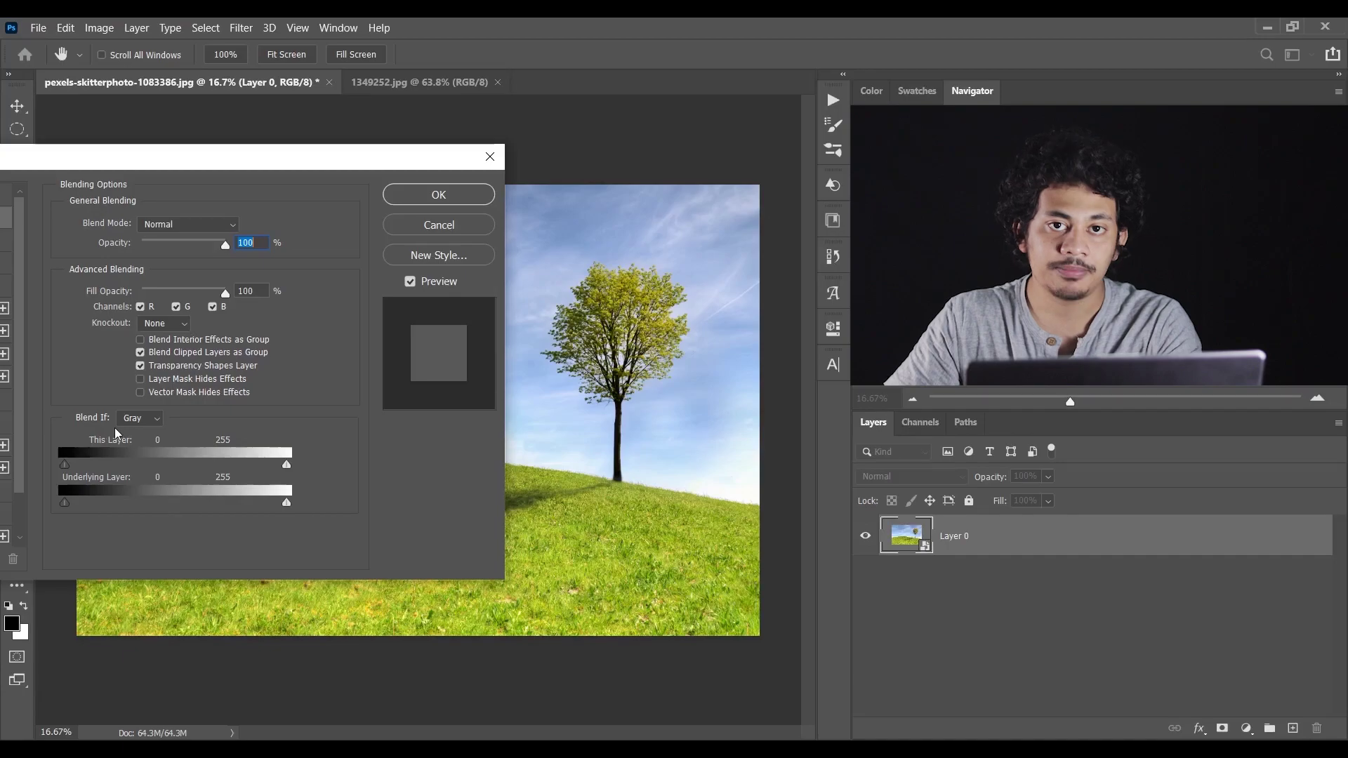
click(156, 420)
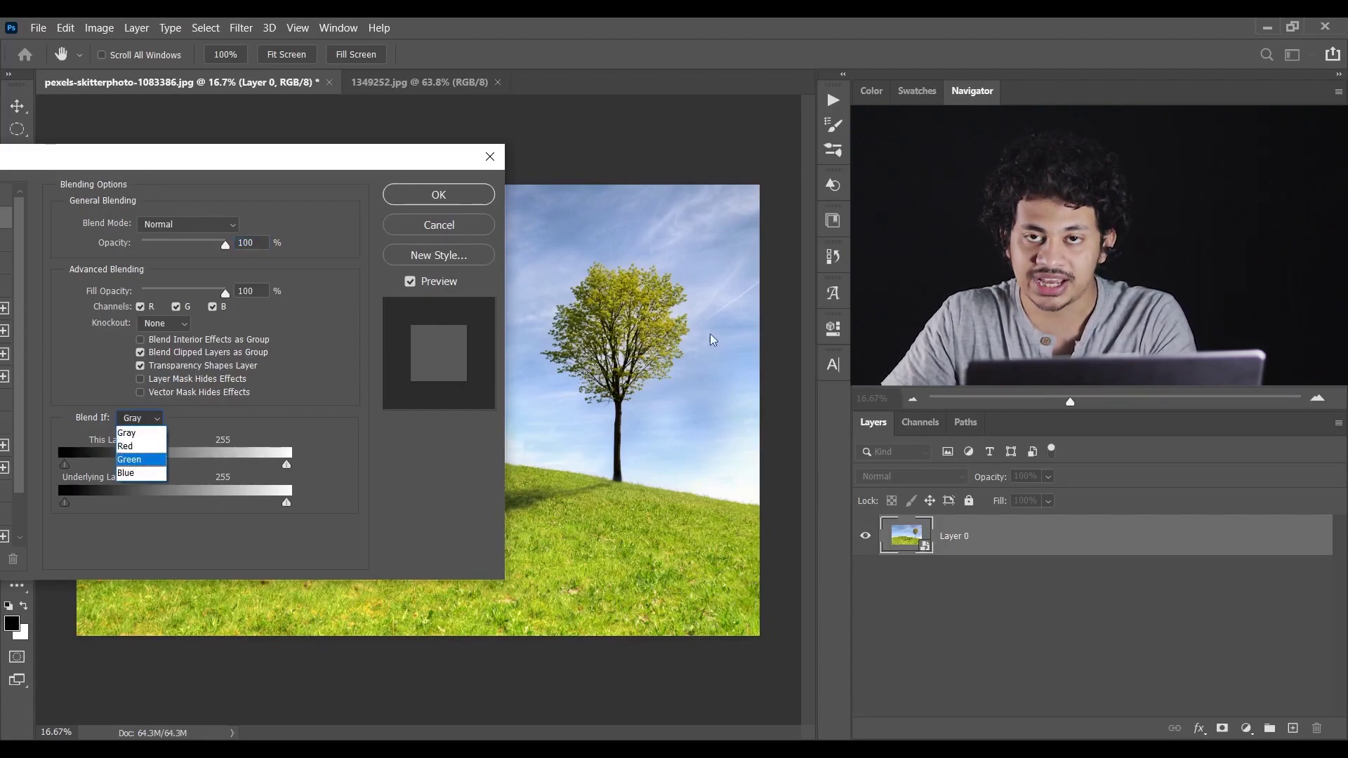
click(138, 473)
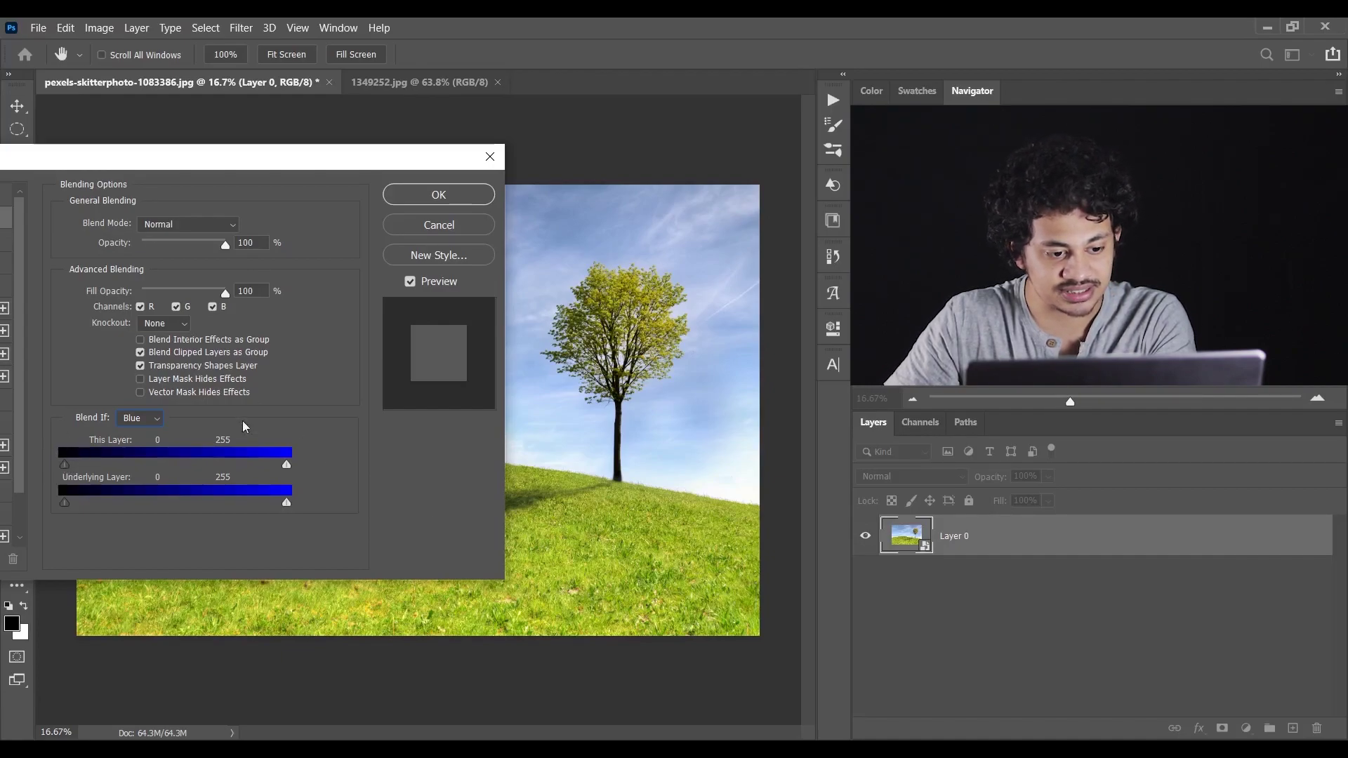
drag(338, 168, 136, 158)
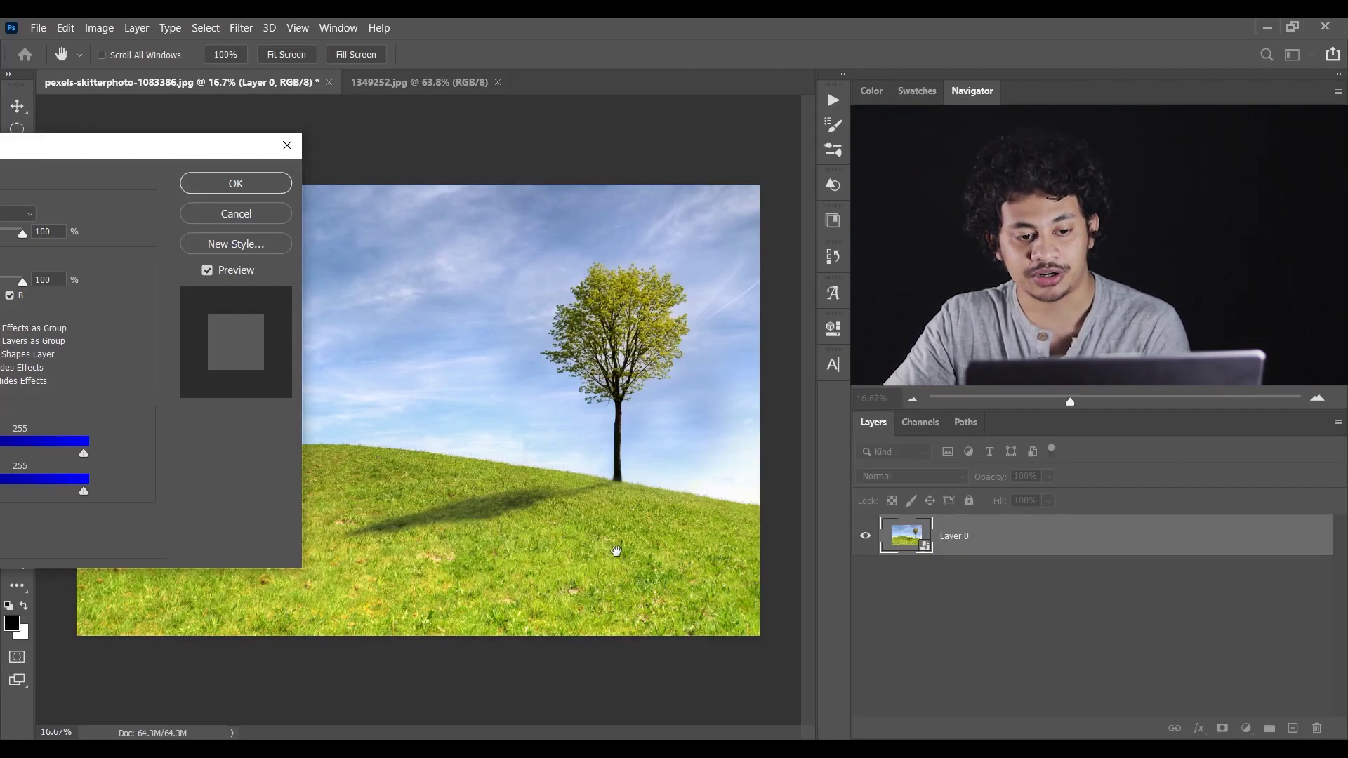
drag(135, 157, 342, 158)
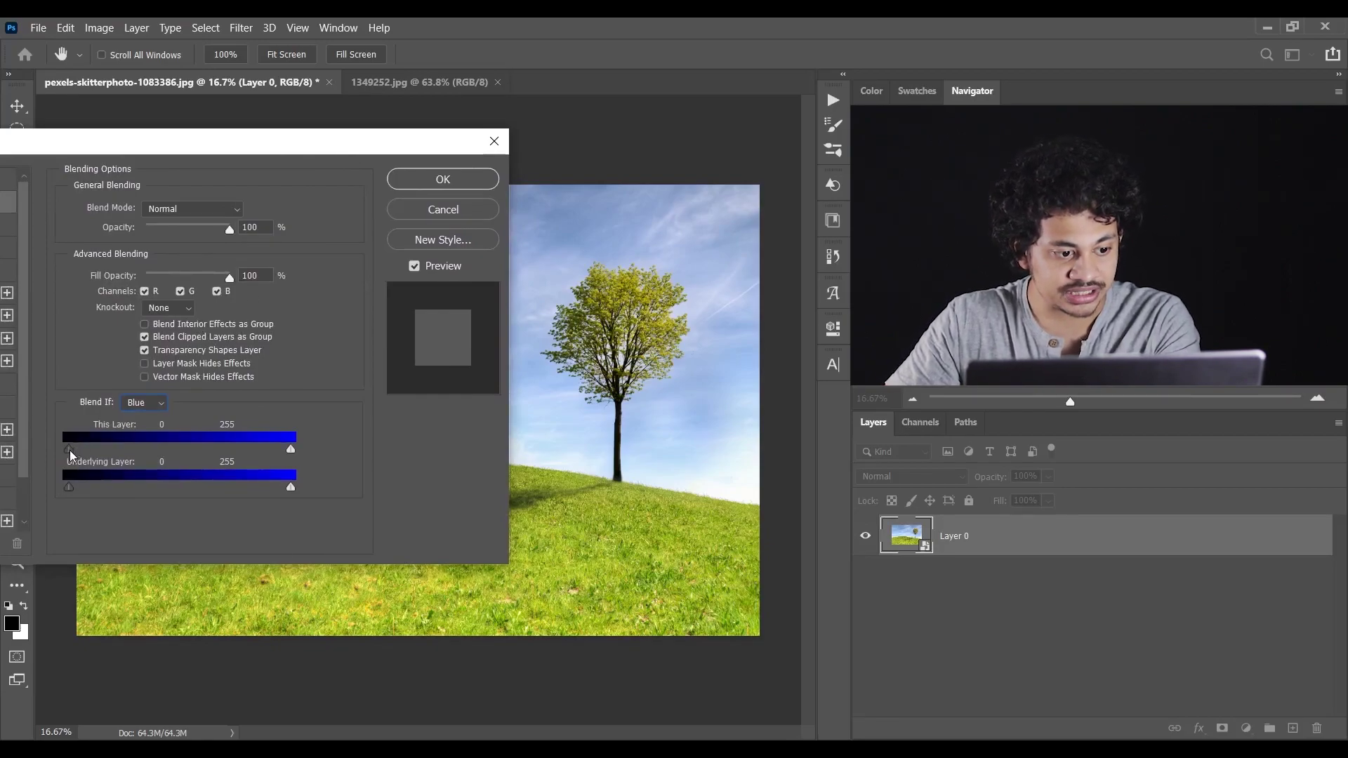
- Hide the sky by lowering the highlight limit of This Layer to 162 in the Blend If settings
drag(71, 455, 168, 462)
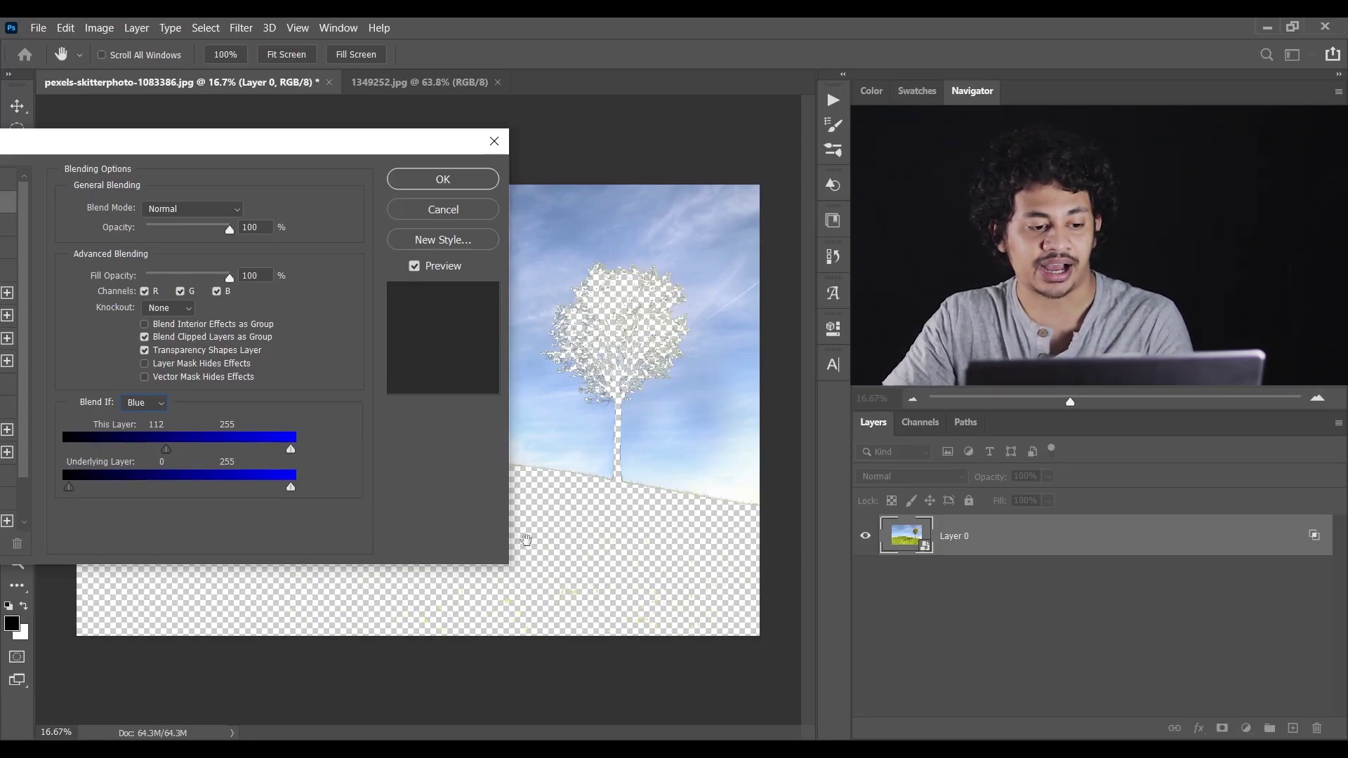
drag(169, 450, 68, 450)
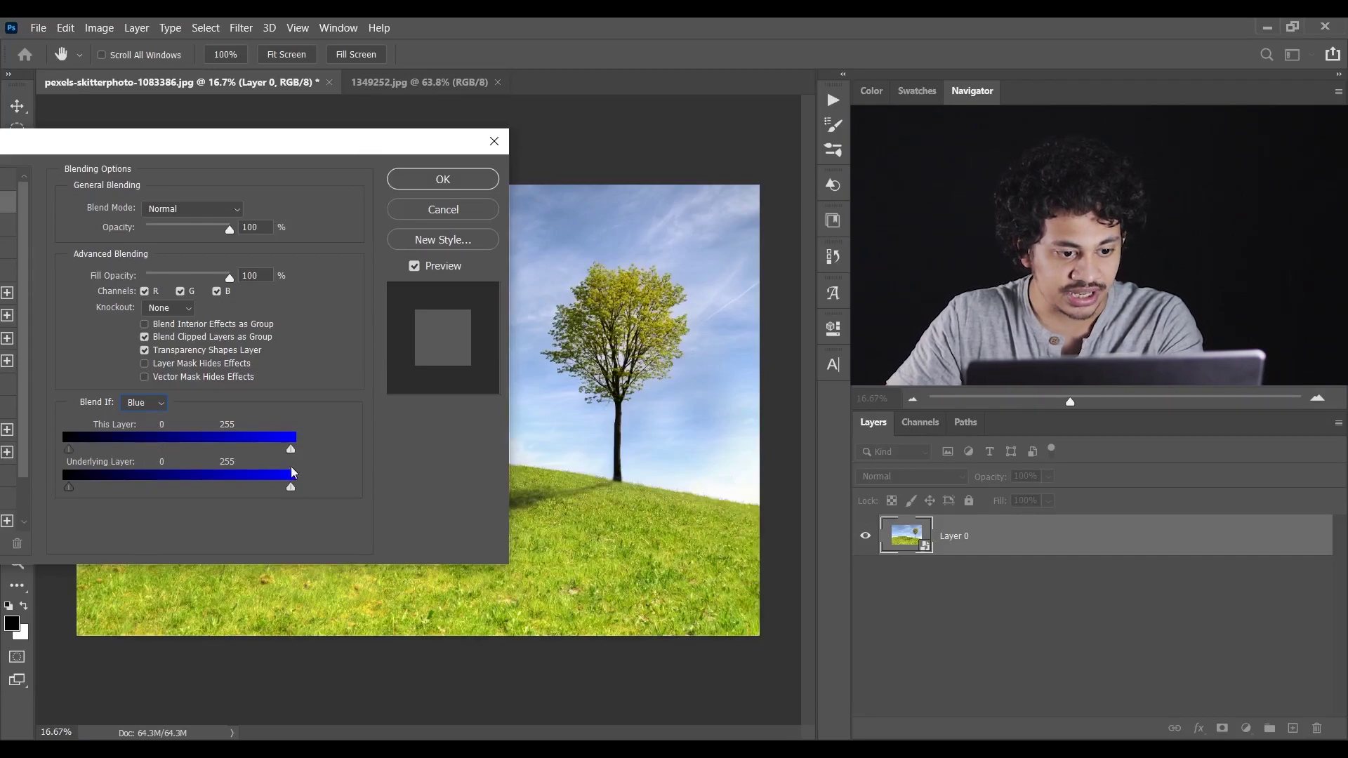
drag(291, 450, 254, 456)
drag(374, 143, 203, 104)
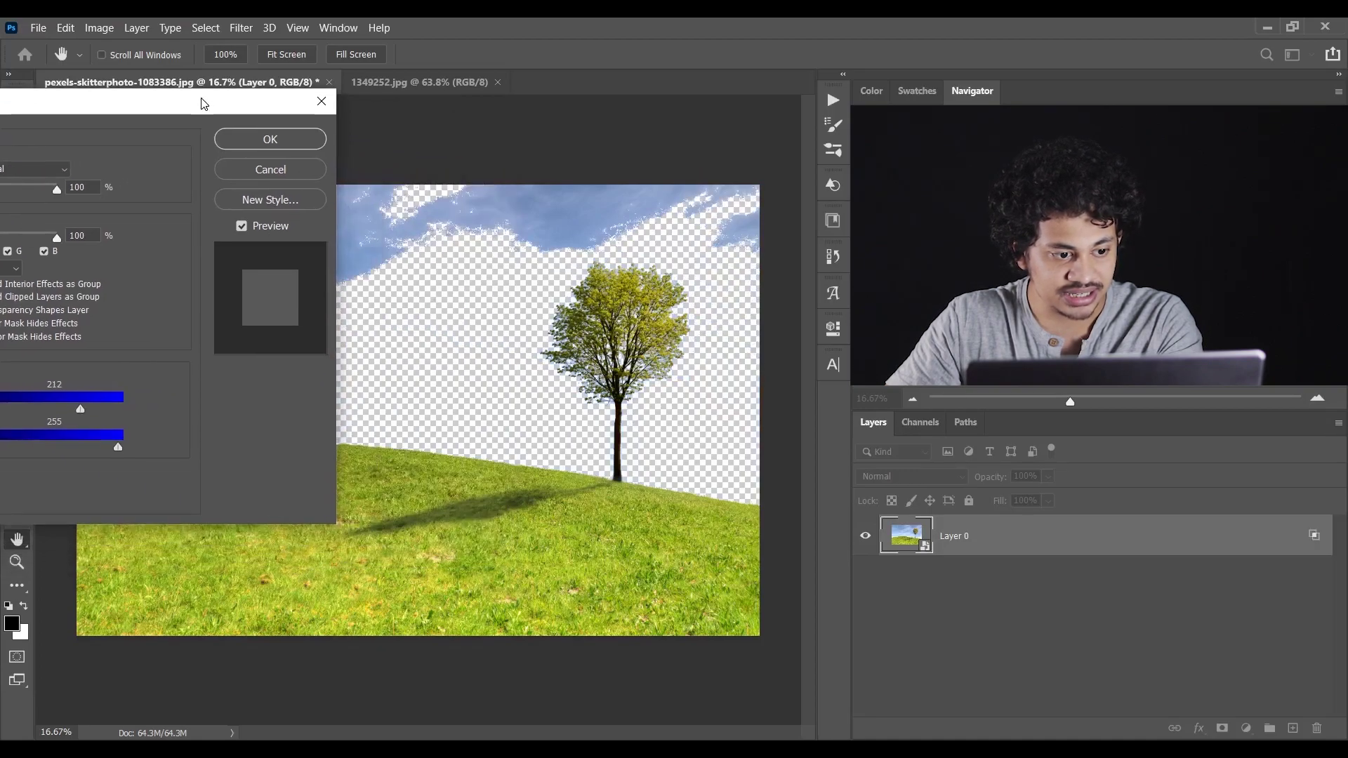
drag(82, 414, 40, 416)
drag(136, 121, 327, 149)
- Soften the transition around the tree by splitting the This Layer highlight limit to 154 / 170, and apply the layer style
key(ctrl+plus)
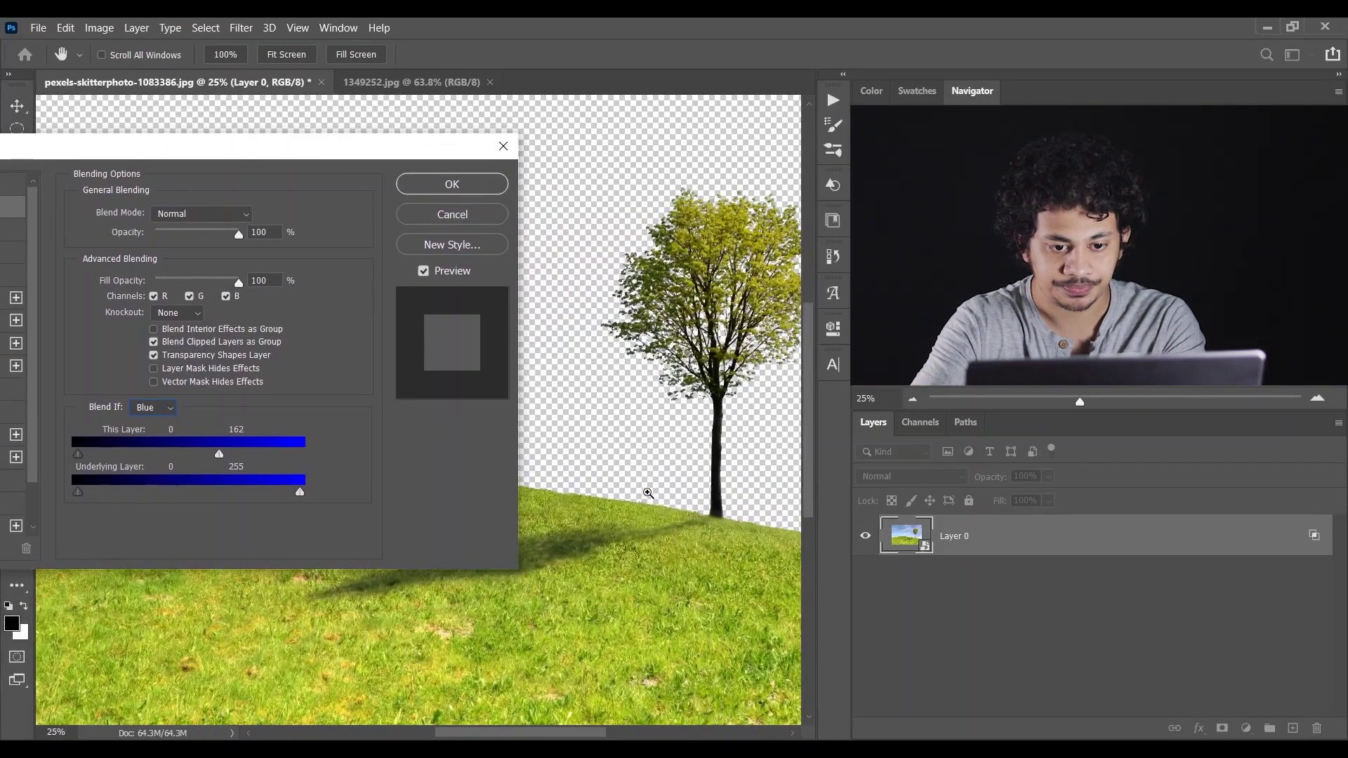
drag(647, 492, 653, 204)
key(alt)
drag(220, 457, 219, 457)
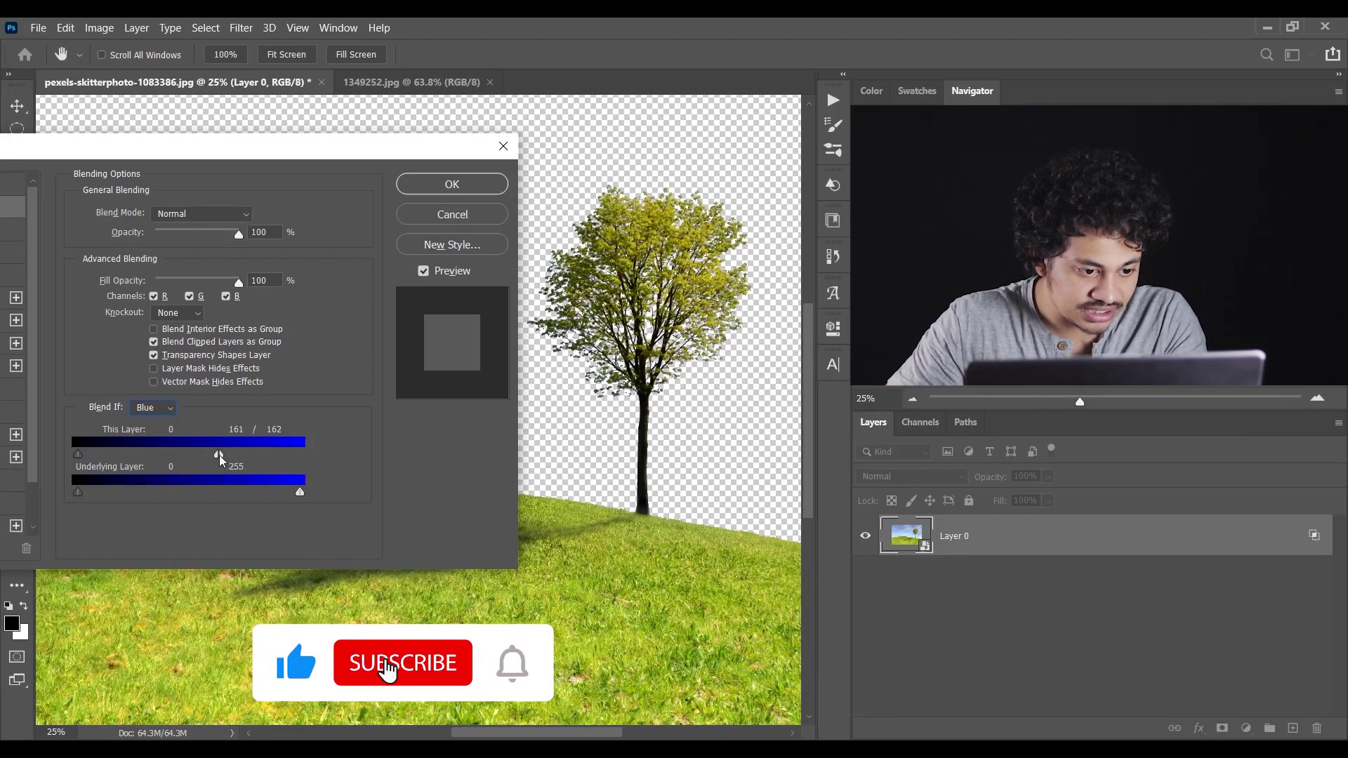
drag(221, 456, 211, 456)
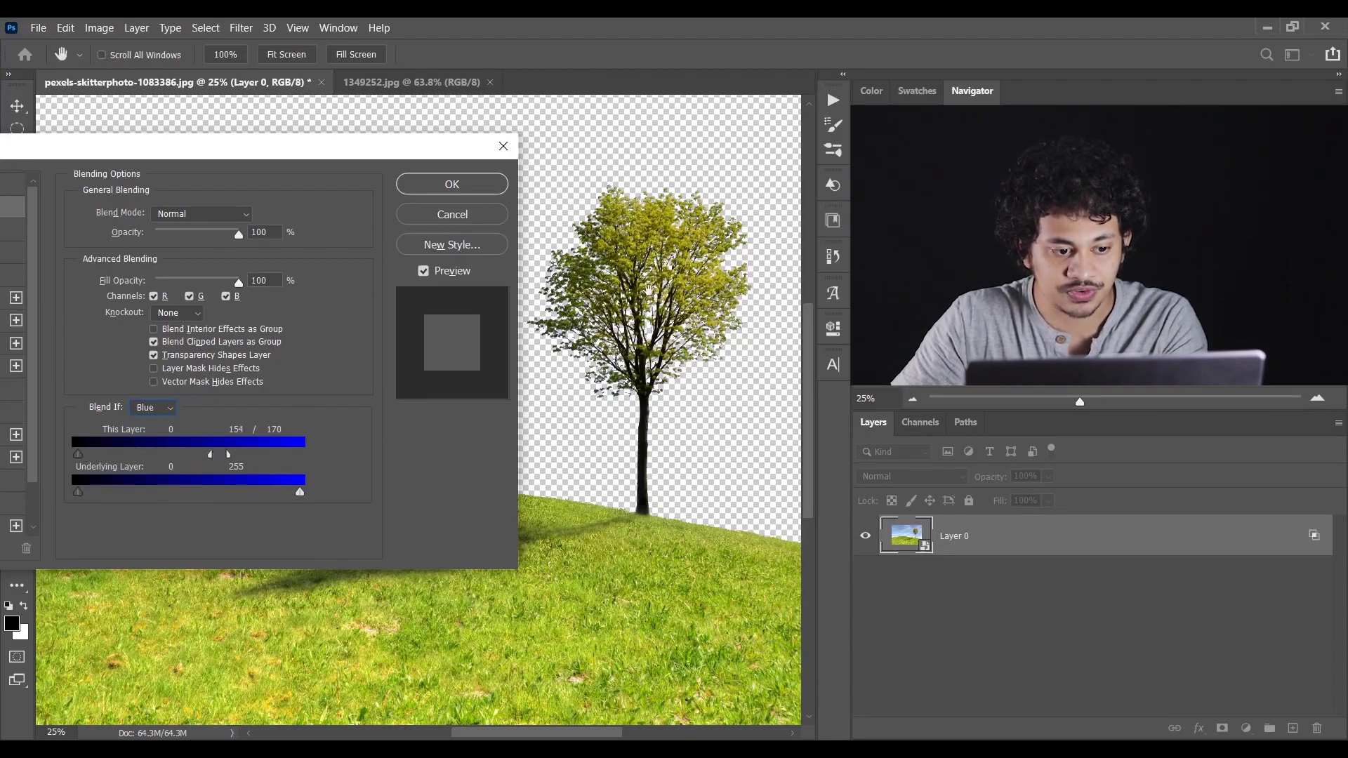
drag(339, 145, 355, 142)
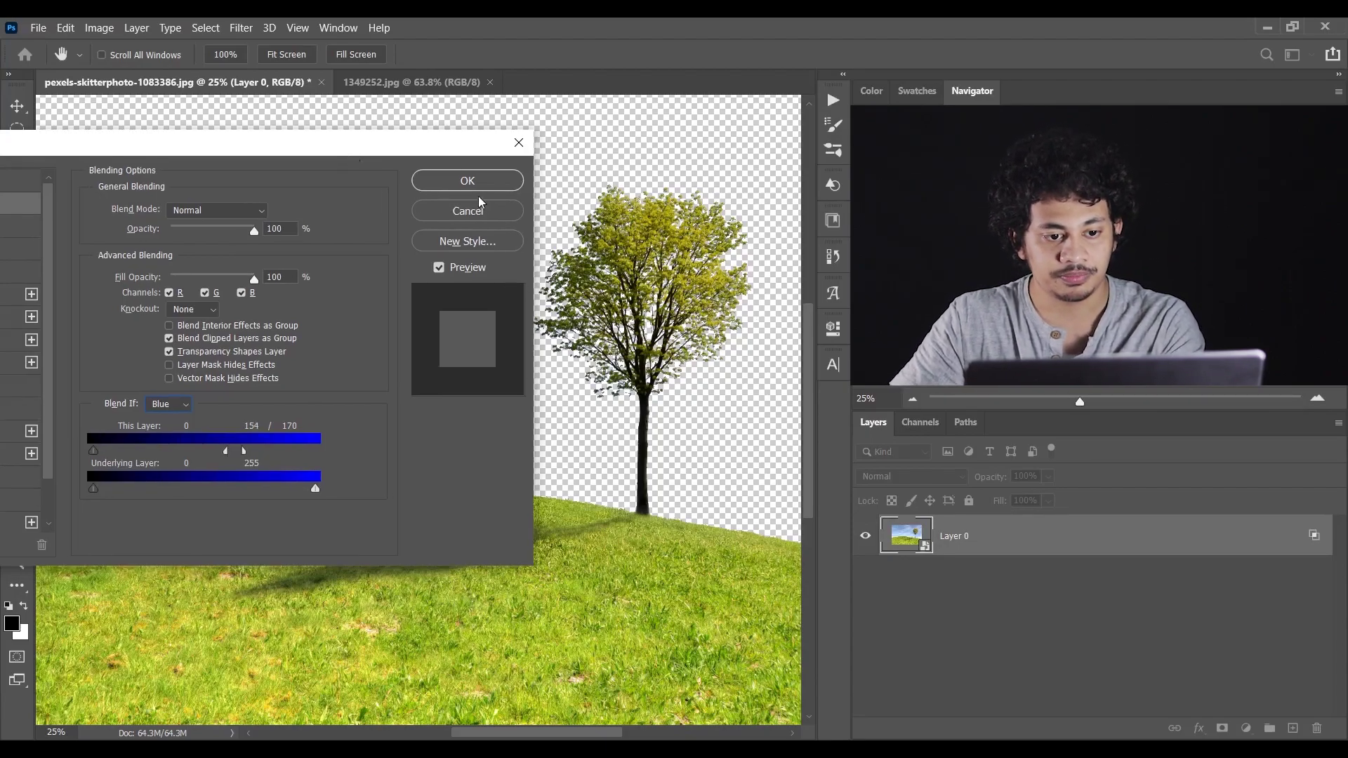
click(469, 182)
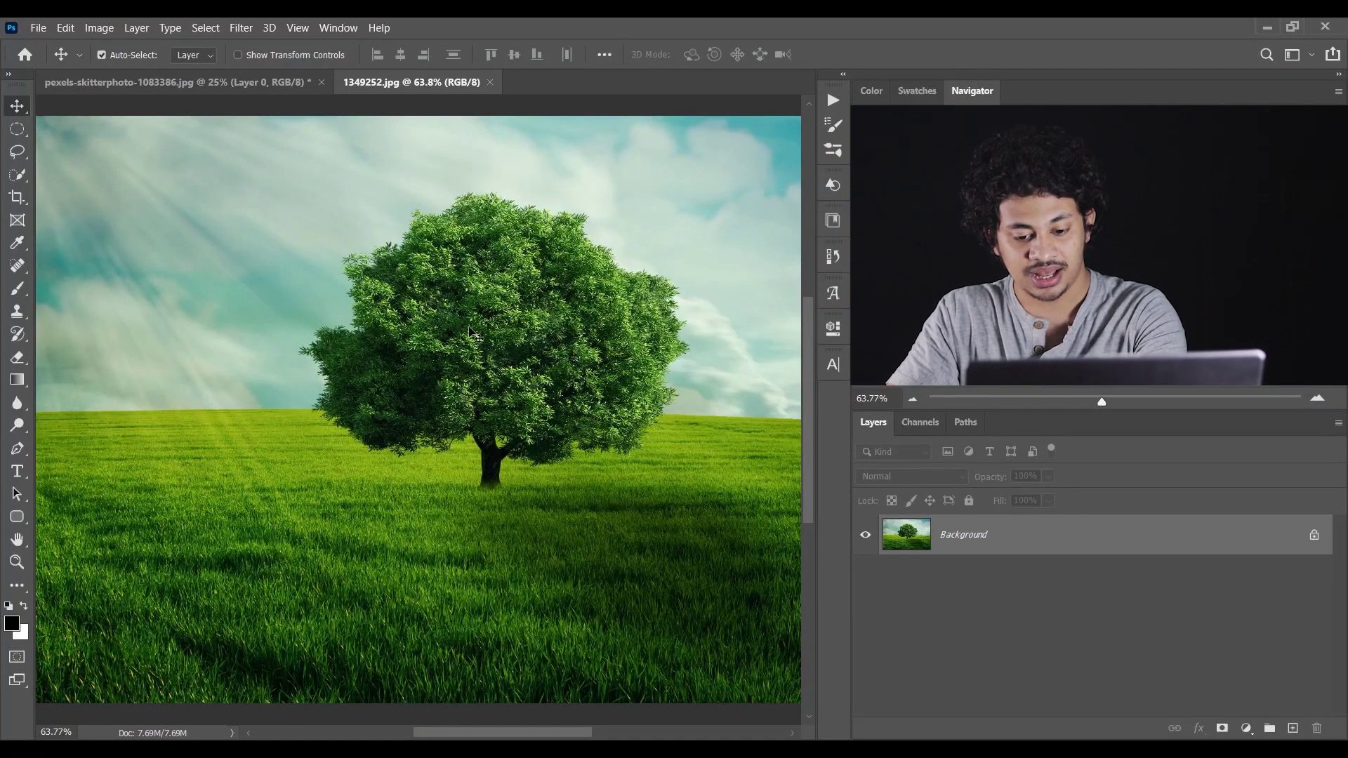
- Select the tree's trunk in 1349252.jpg with the Quick Selection tool
key(ctrl+plus)
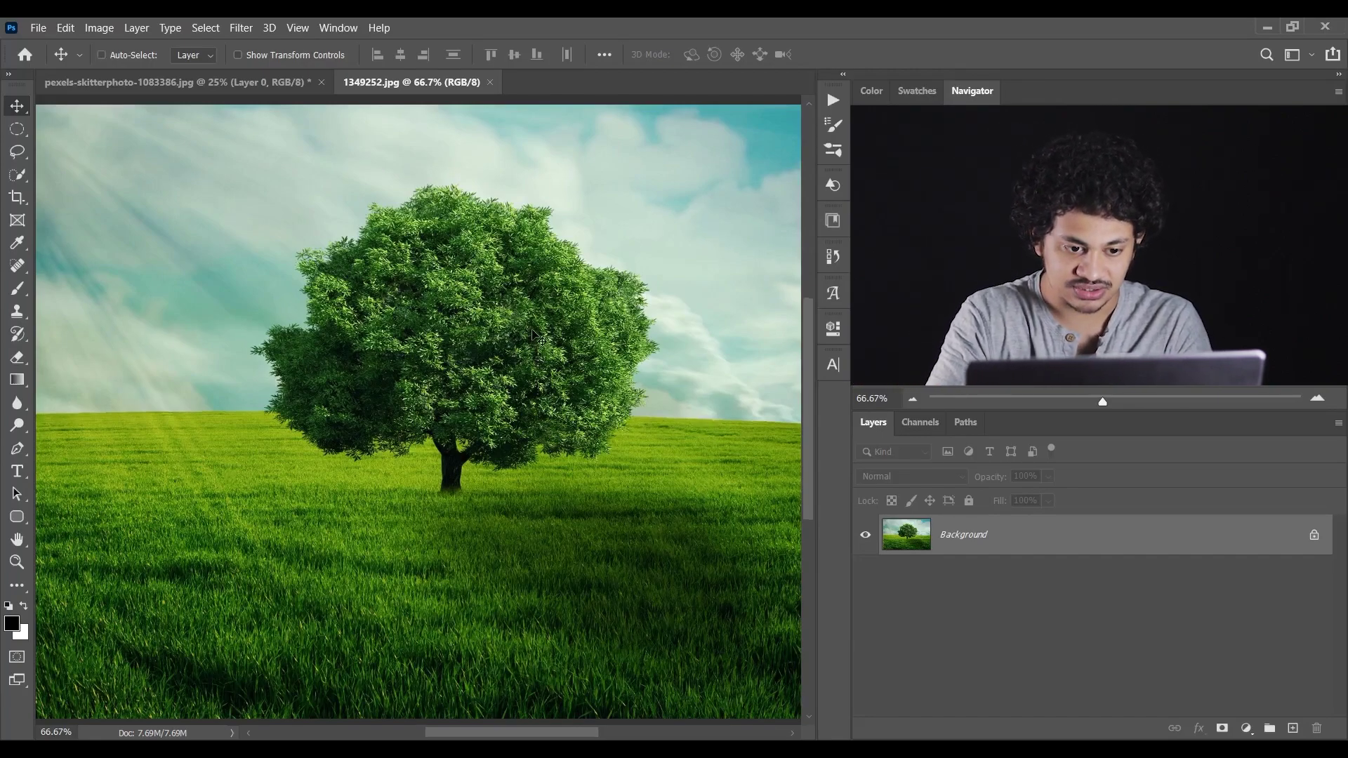
key(ctrl+plus)
mouse_move(542, 309)
mouse_down()
mouse_move(449, 358)
mouse_move(463, 337)
mouse_up()
click(17, 177)
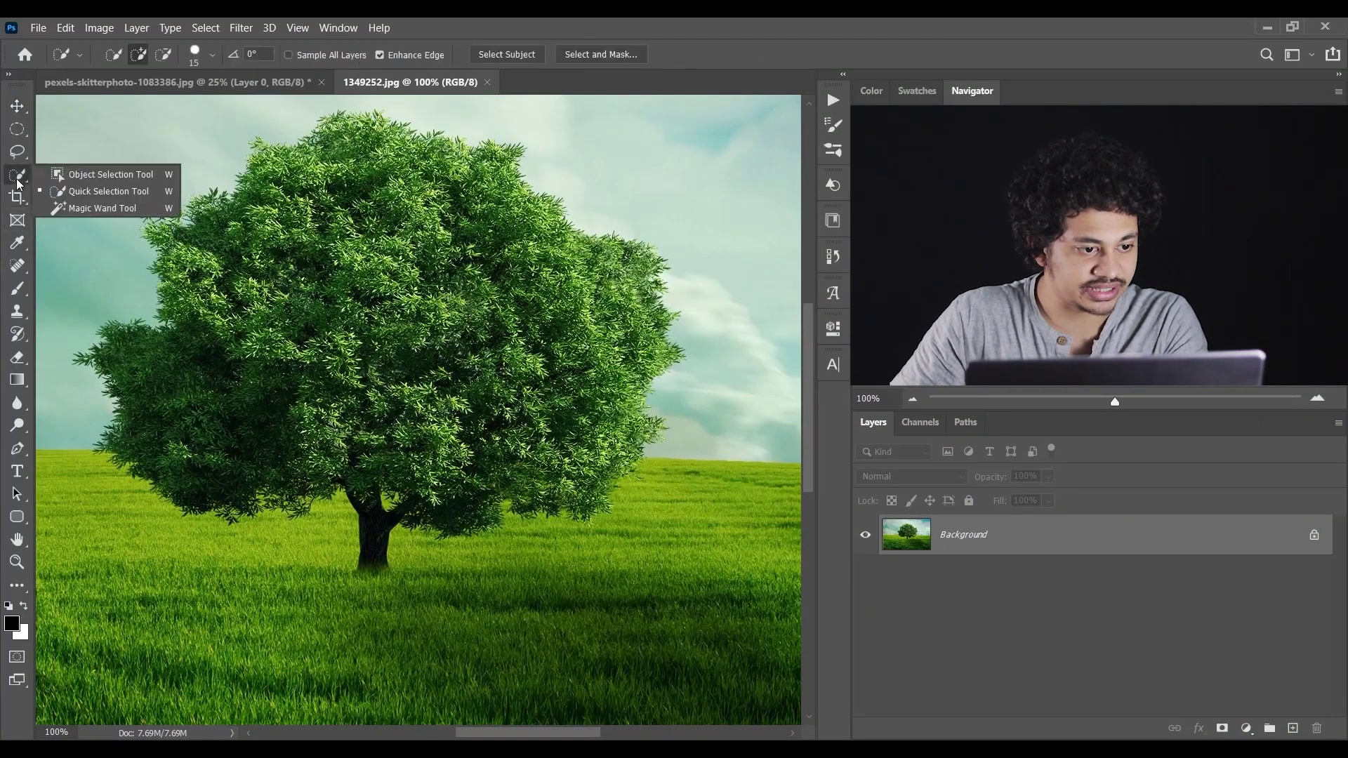
click(102, 192)
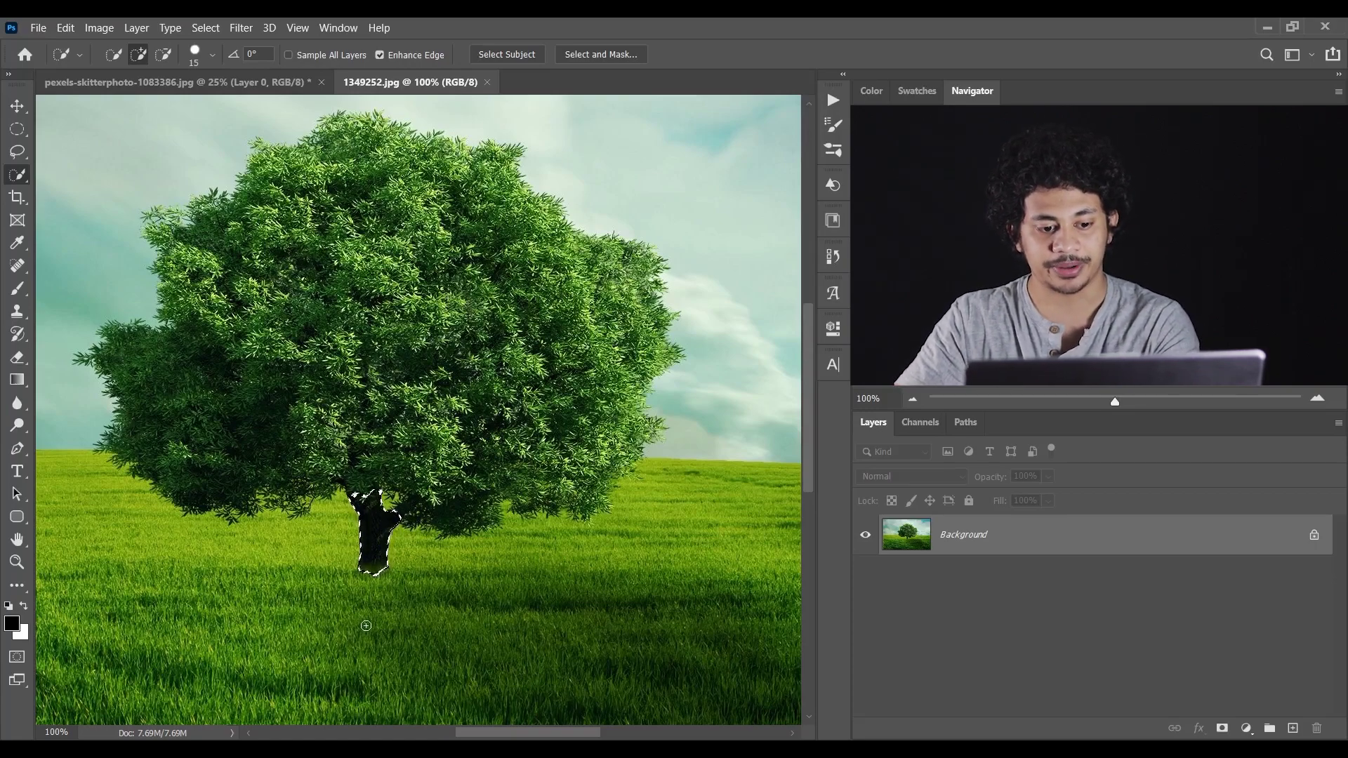
- Add the inner area of the tree's foliage to the trunk selection with the Lasso tool, and create a layer mask from it
drag(17, 151, 78, 160)
click(78, 160)
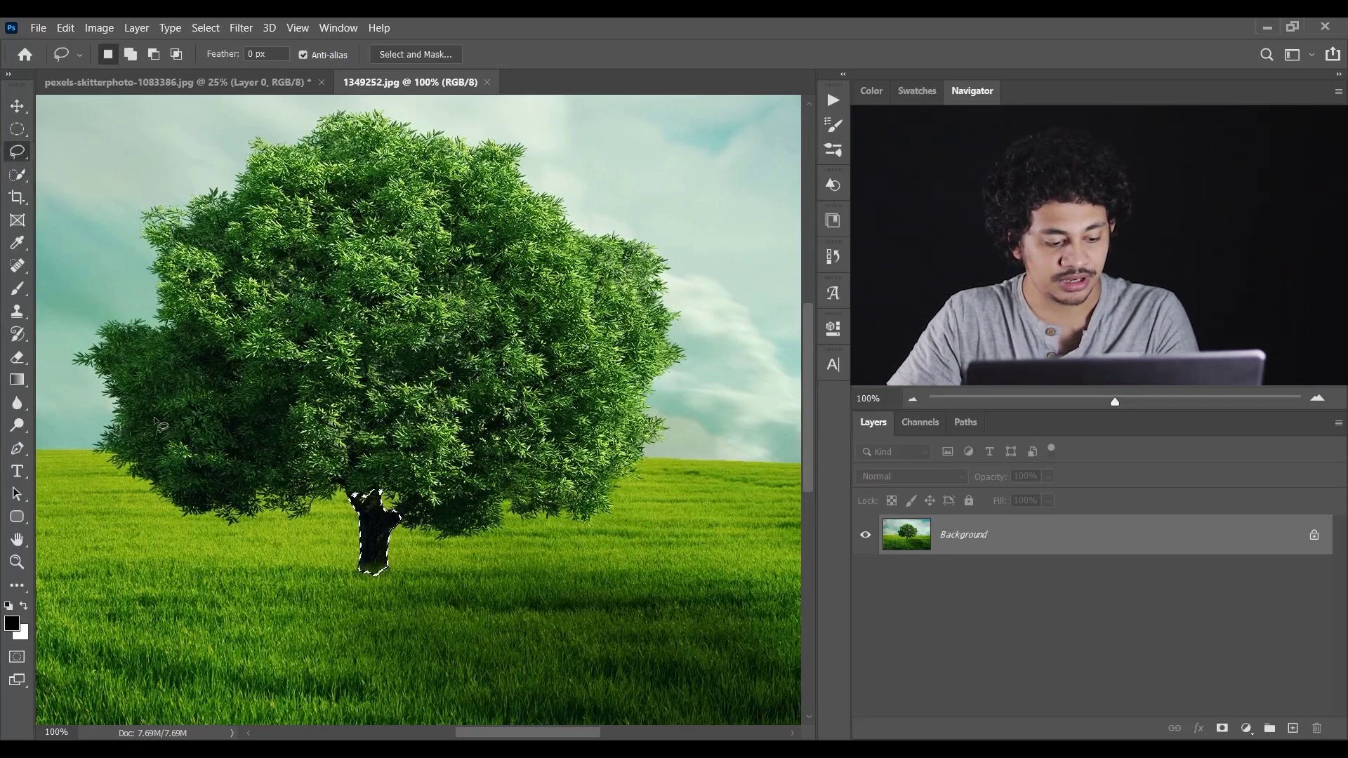
key(shift)
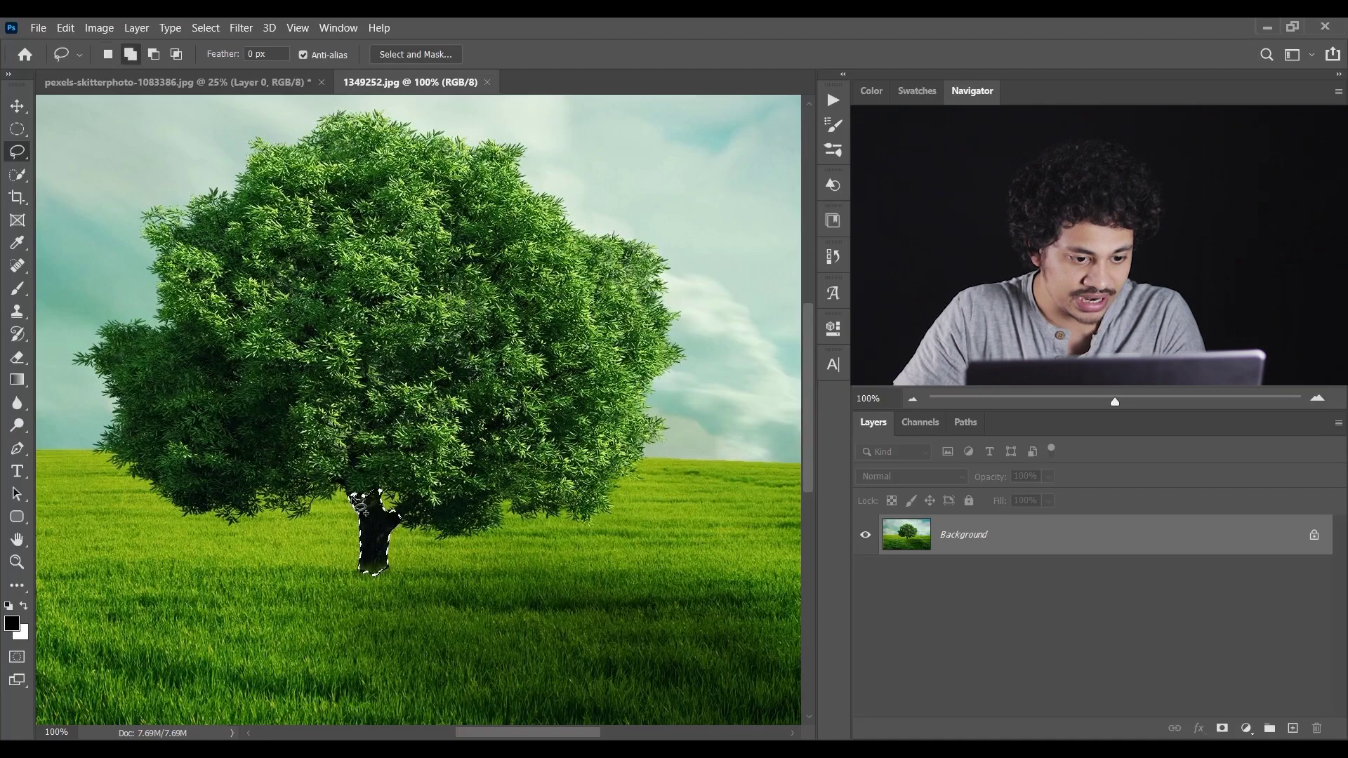
drag(348, 486, 289, 485)
mouse_move(201, 491)
mouse_down()
mouse_move(163, 406)
mouse_move(277, 223)
mouse_move(330, 187)
mouse_move(439, 230)
mouse_move(567, 313)
mouse_move(601, 426)
mouse_move(549, 504)
mouse_move(408, 495)
mouse_move(481, 489)
mouse_move(491, 509)
mouse_move(420, 526)
mouse_move(421, 511)
mouse_move(384, 490)
mouse_move(429, 480)
mouse_up()
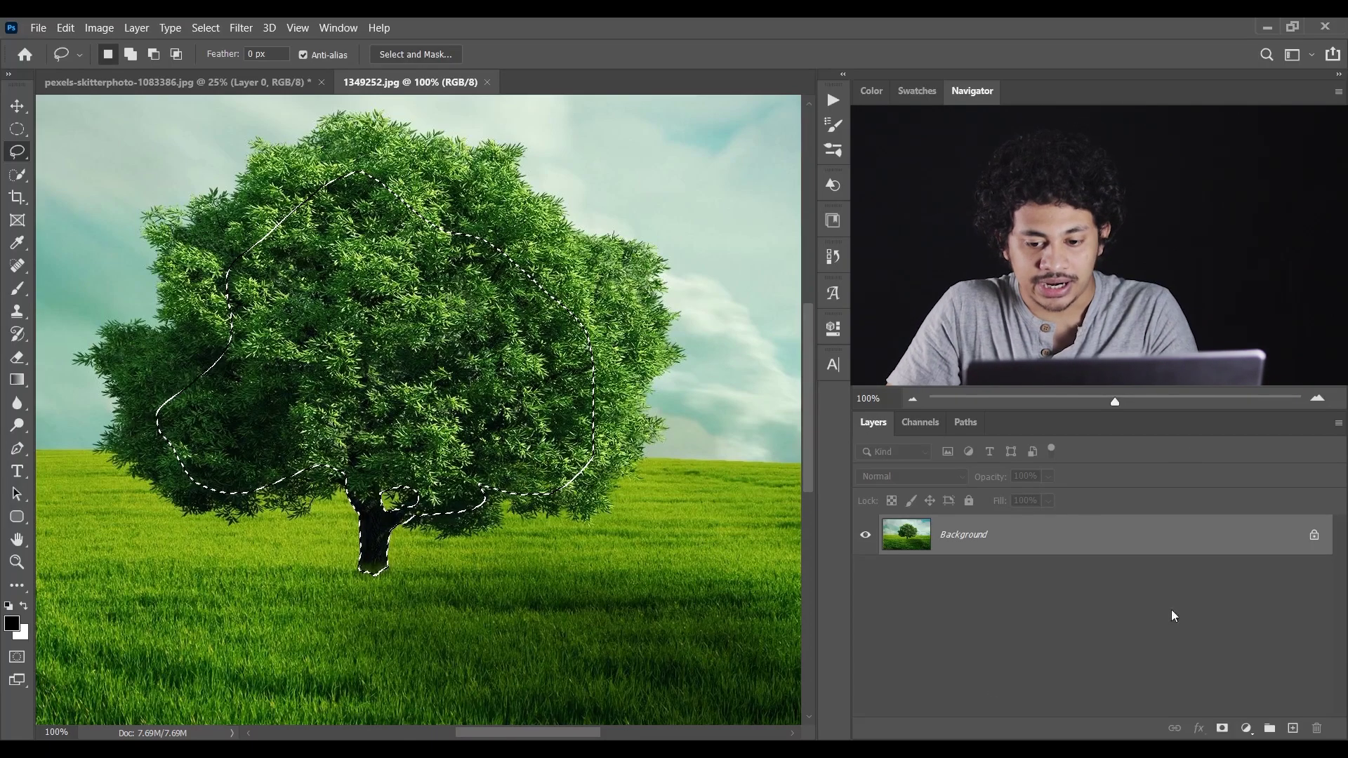
click(1223, 729)
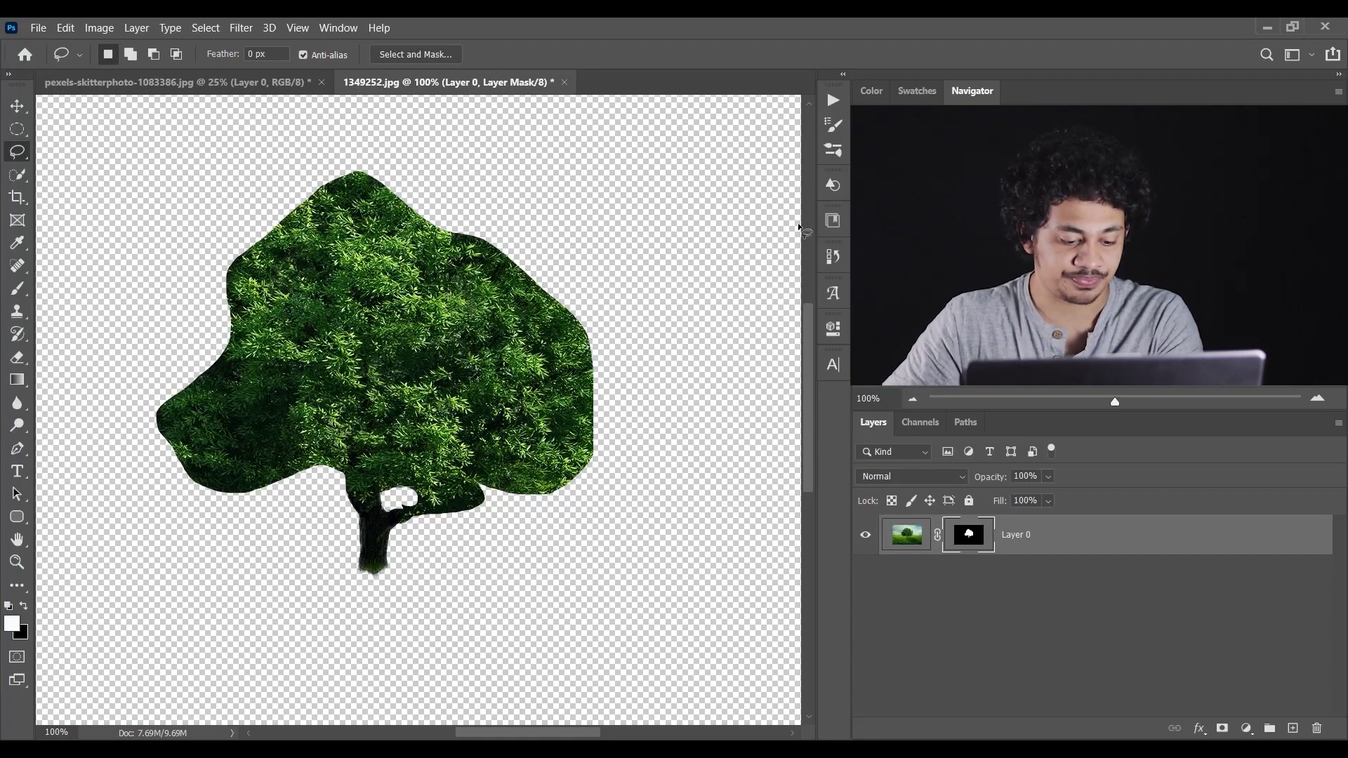
- Create a new blank white document and add an empty layer above its background
key(v)
click(35, 28)
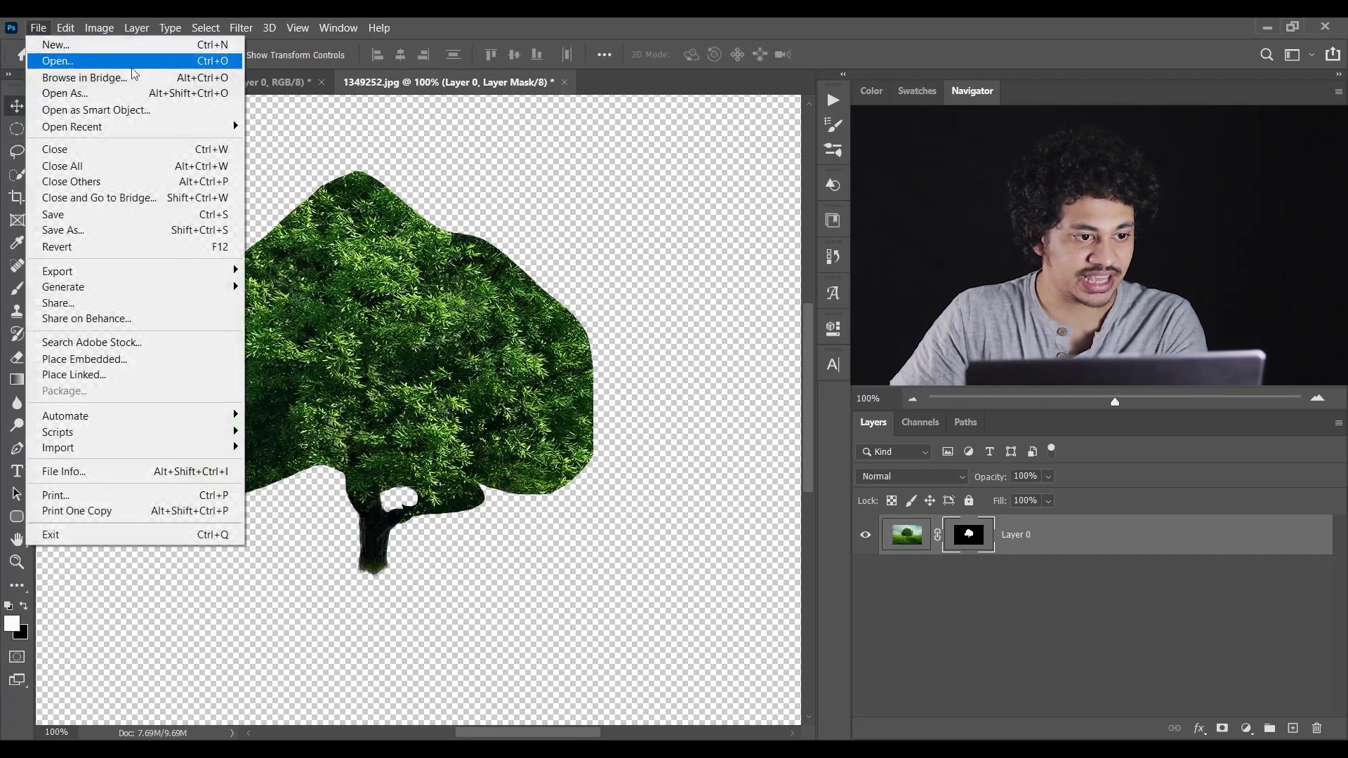
click(38, 28)
key(ctrl+n)
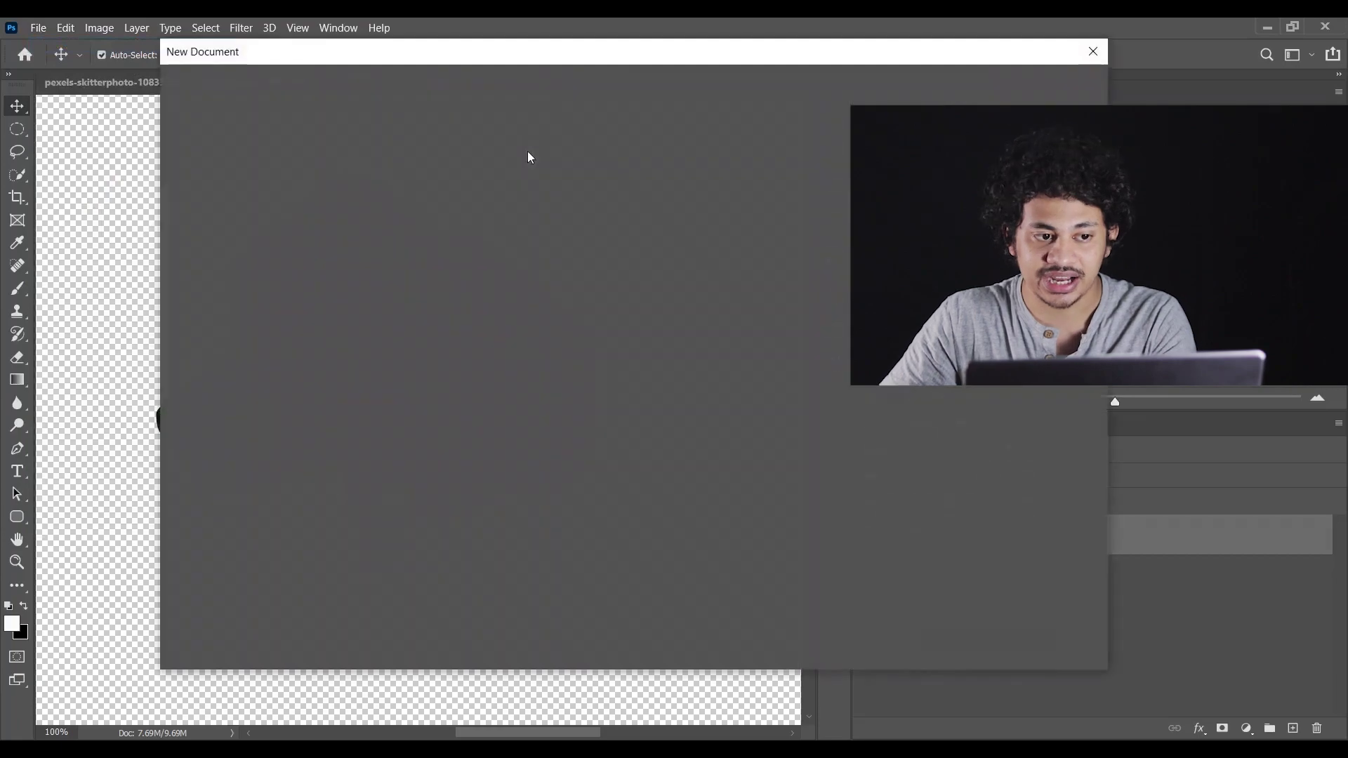
click(906, 632)
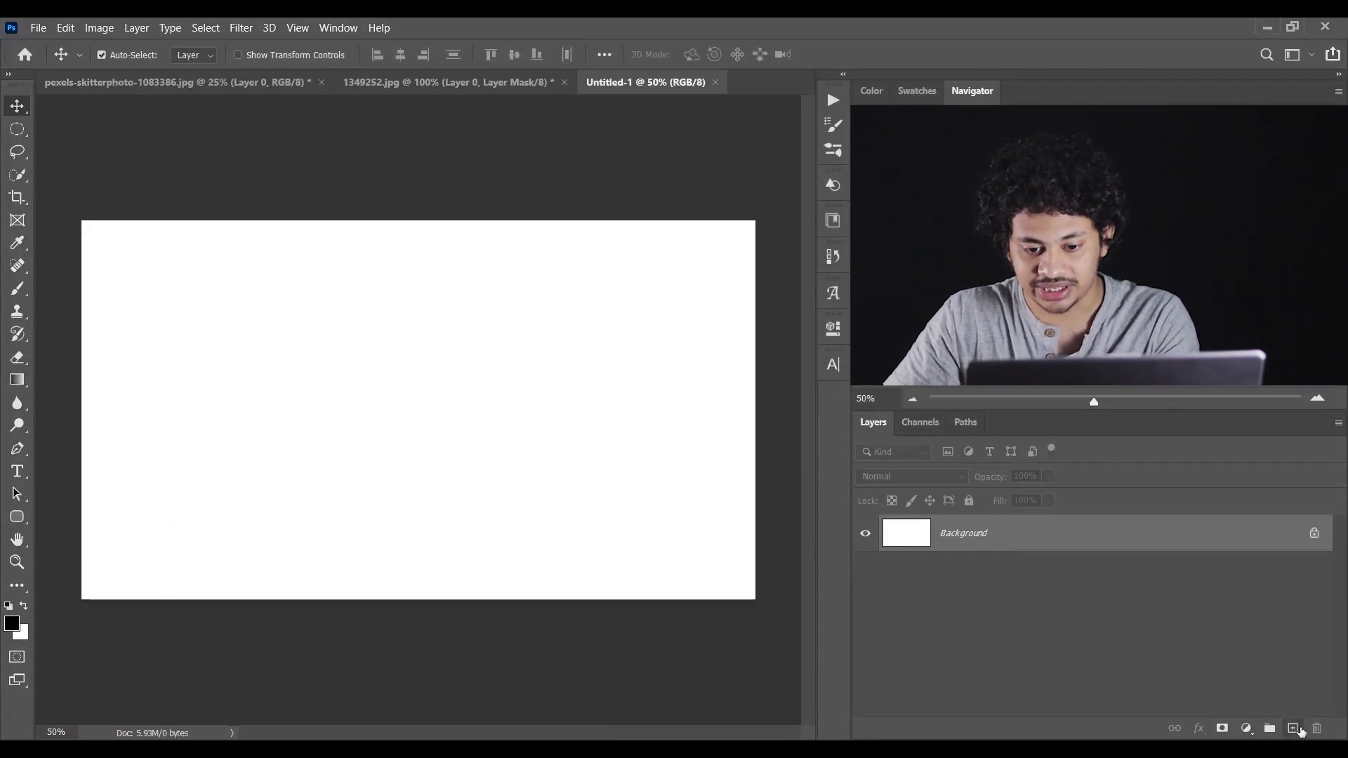
click(1293, 728)
- Start the Tree render filter on the empty layer and choose 12: Ash Tree as the base tree type
click(234, 30)
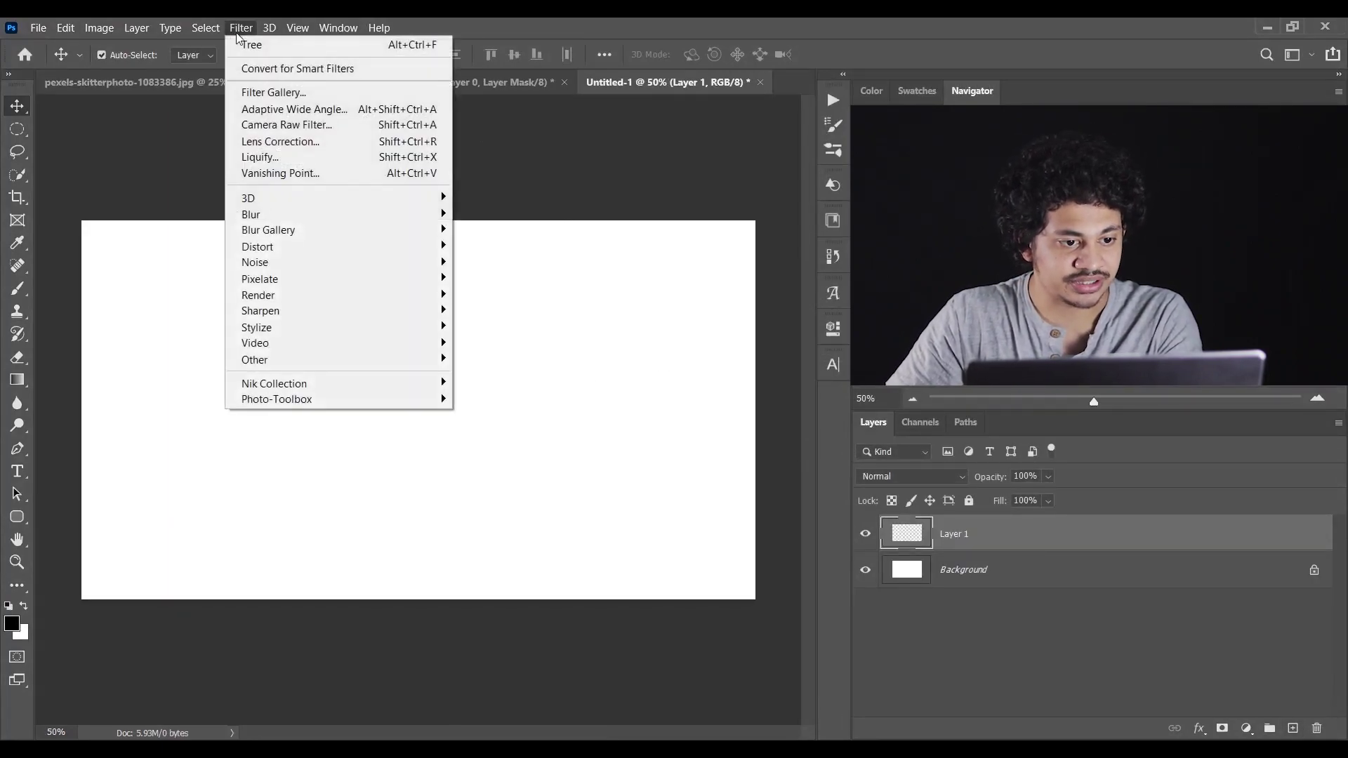
mouse_move(316, 302)
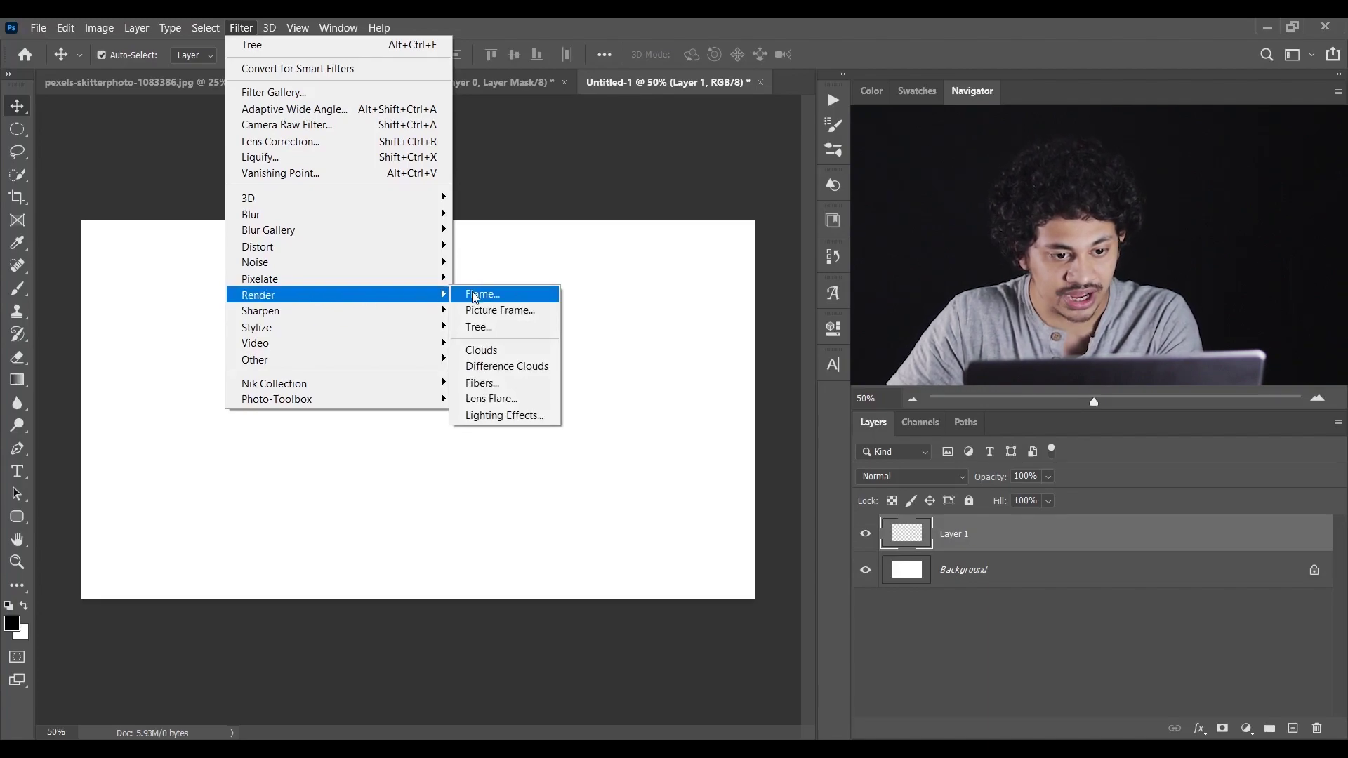
click(483, 327)
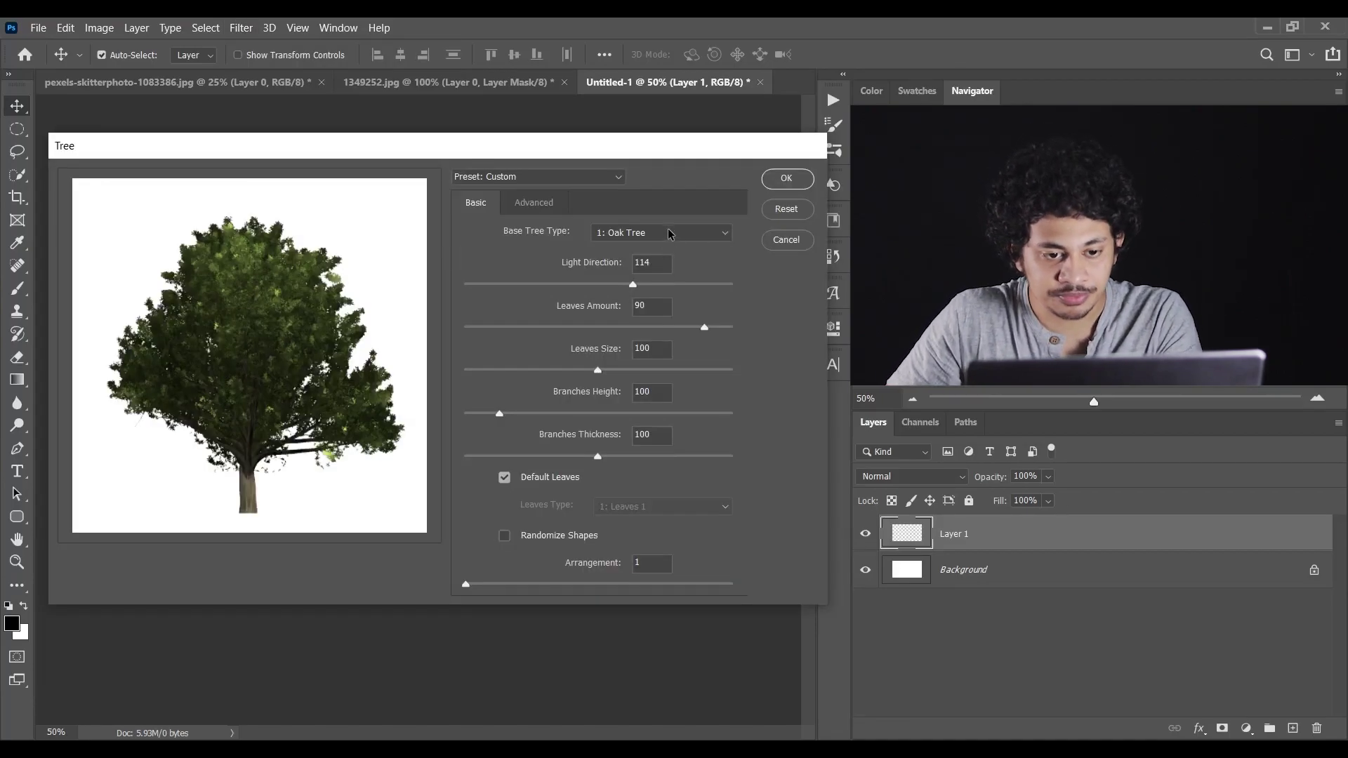
click(668, 233)
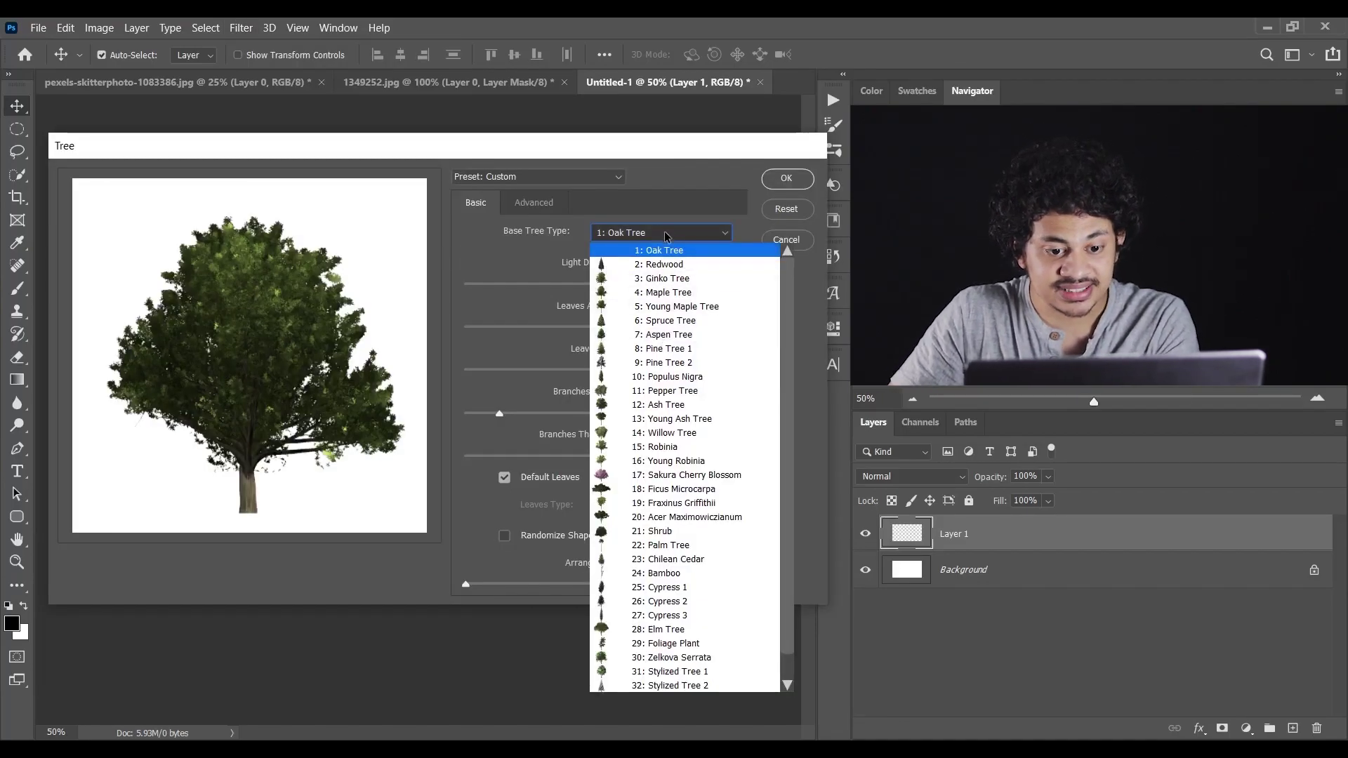
click(667, 389)
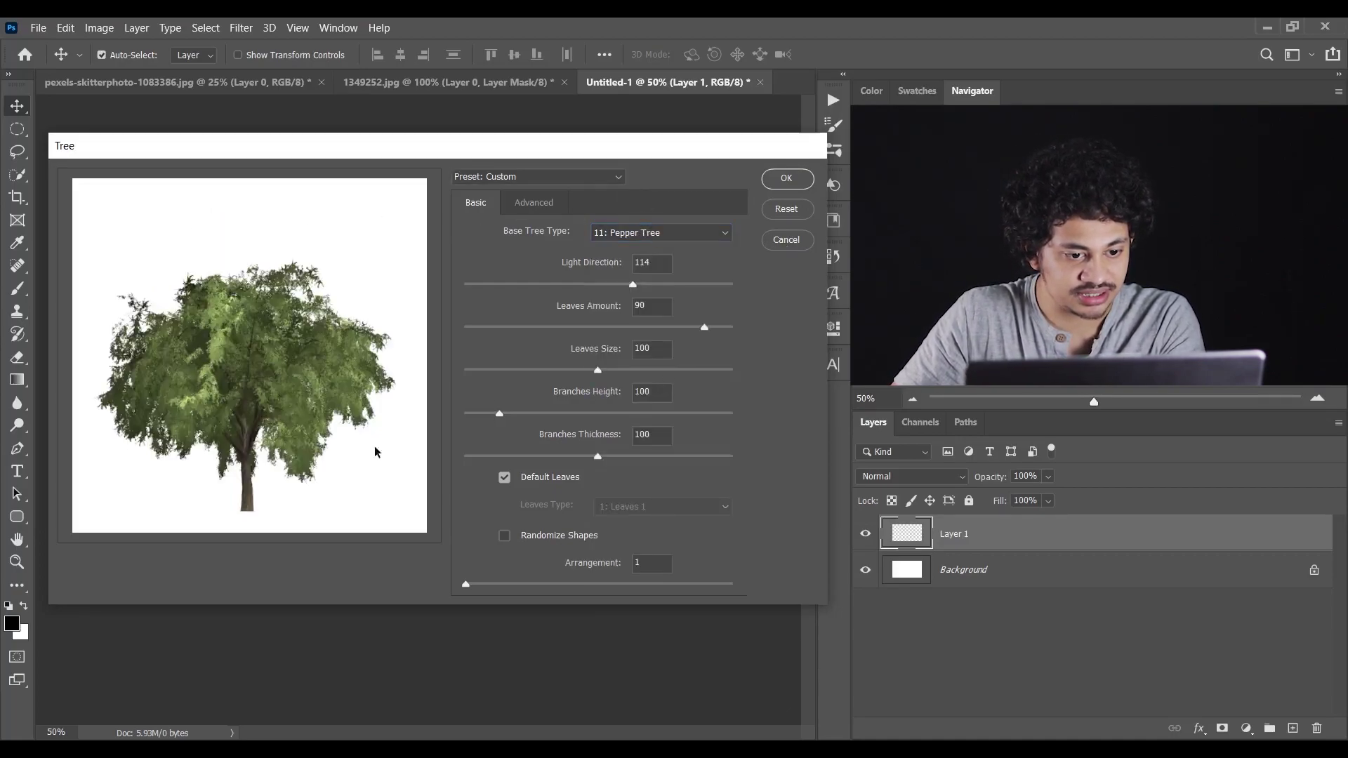
click(621, 235)
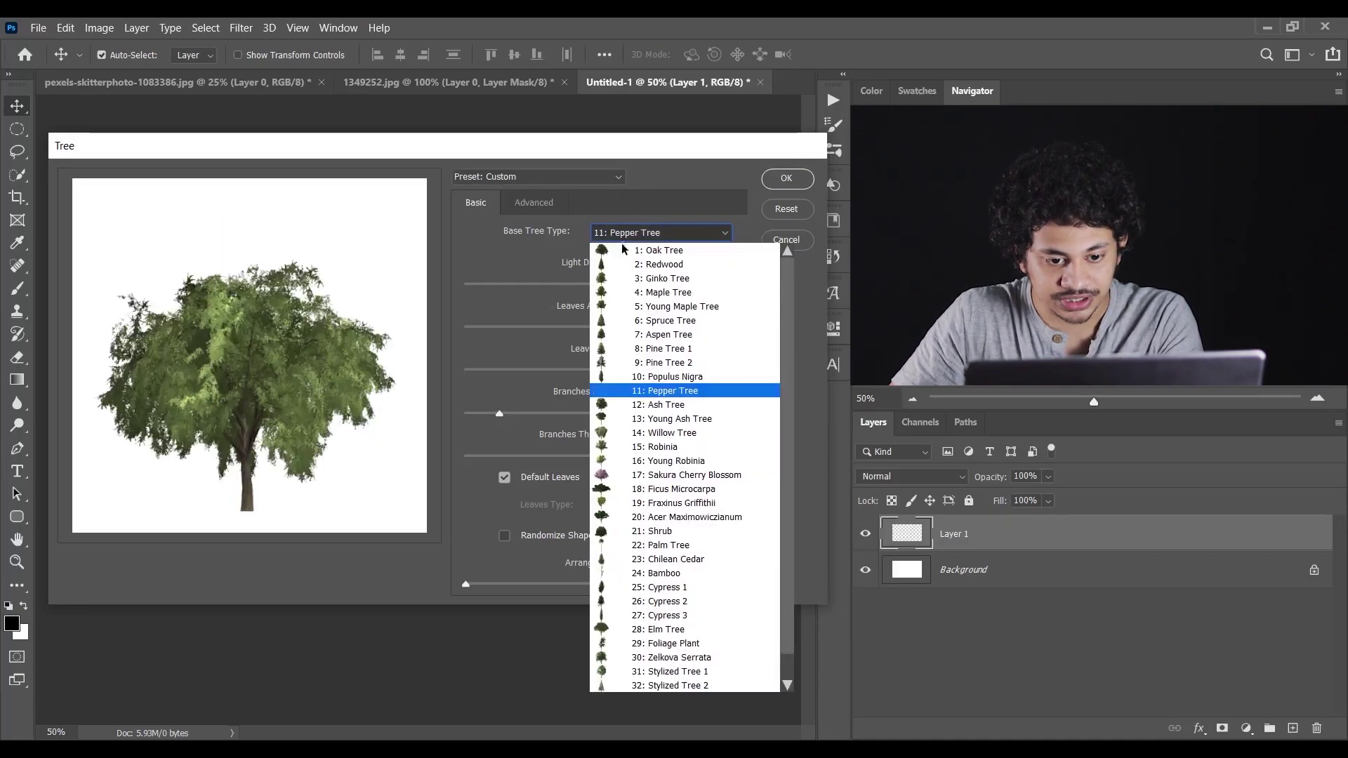
click(626, 403)
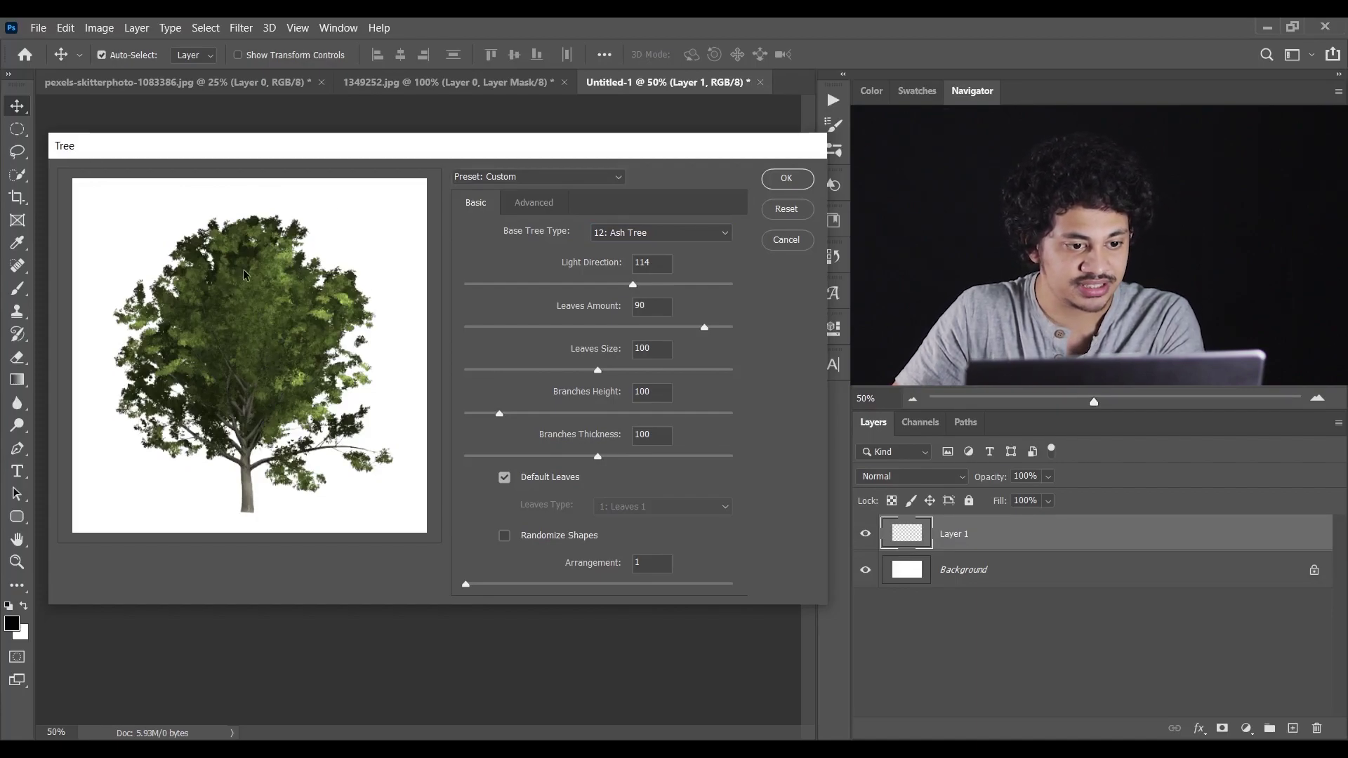
- Set the tree's Light Direction to 113 and Leaves Amount to 82, and render it on the layer
click(649, 285)
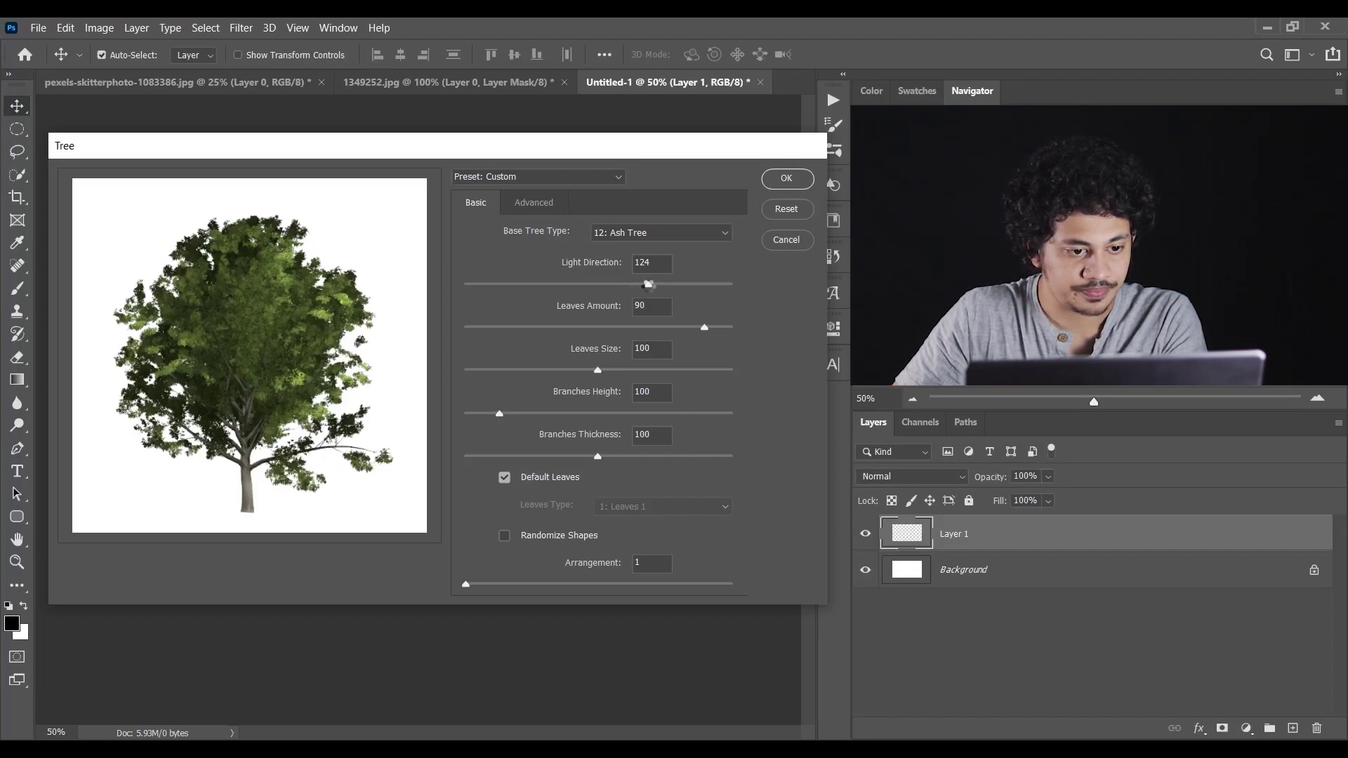
drag(648, 285, 633, 283)
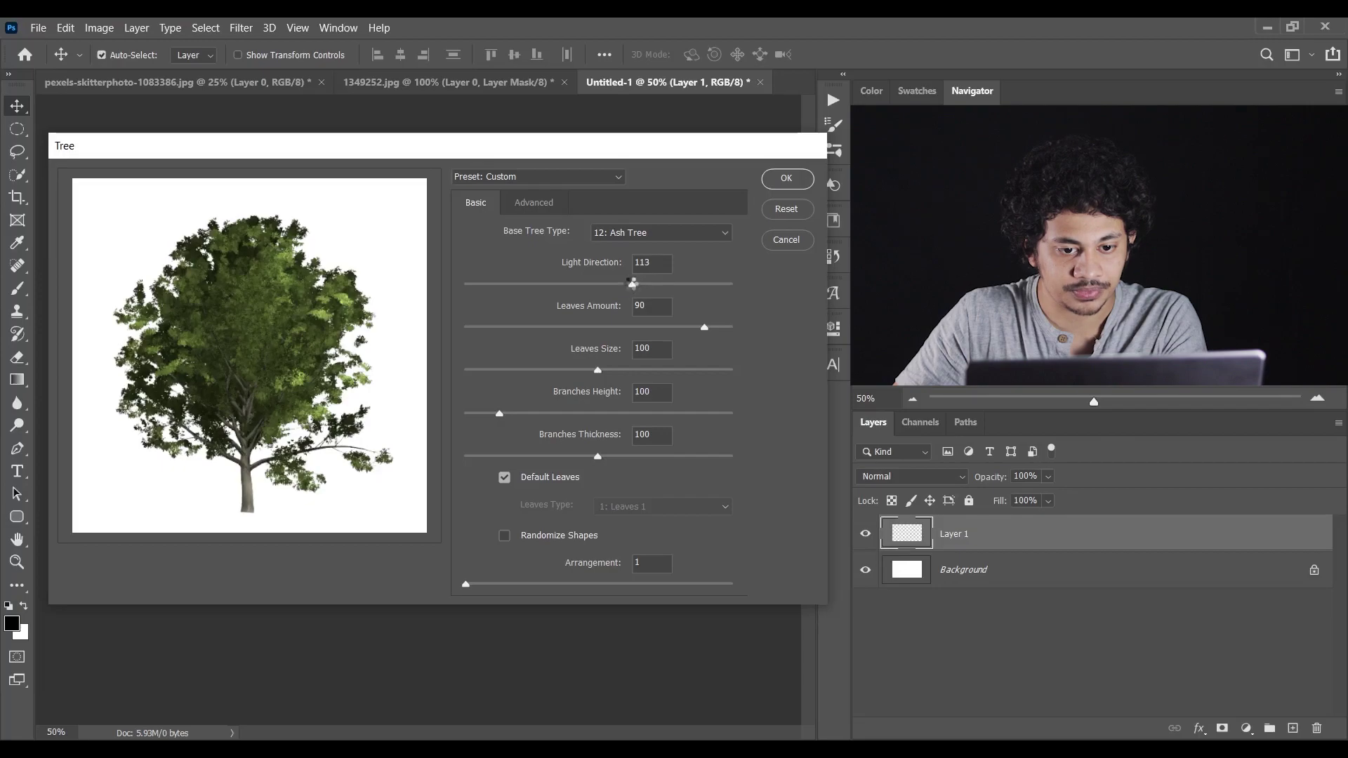
click(684, 325)
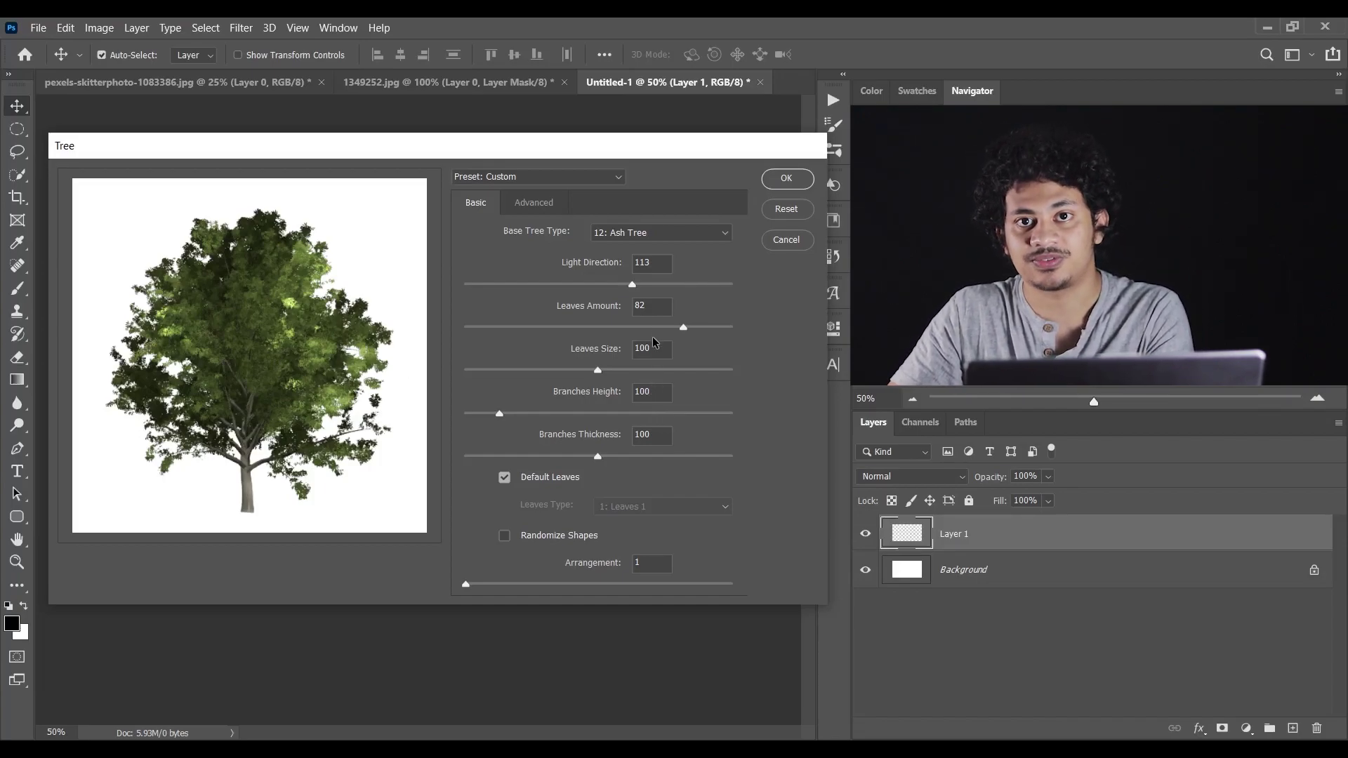
click(787, 180)
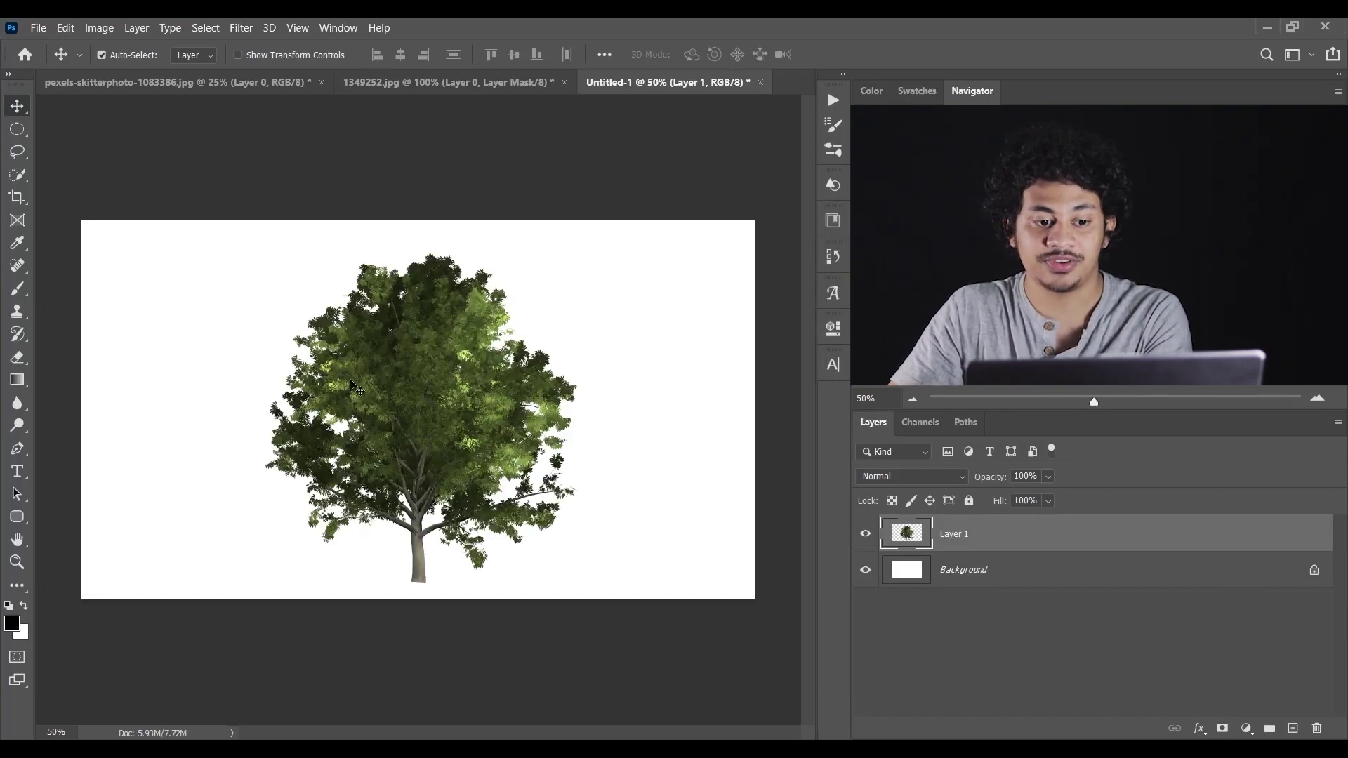
- Move the rendered tree slightly up and to the right, and delete its trunk and lower branches with a Lasso selection
mouse_move(472, 400)
mouse_down()
mouse_move(644, 336)
mouse_move(499, 402)
mouse_move(476, 388)
mouse_up()
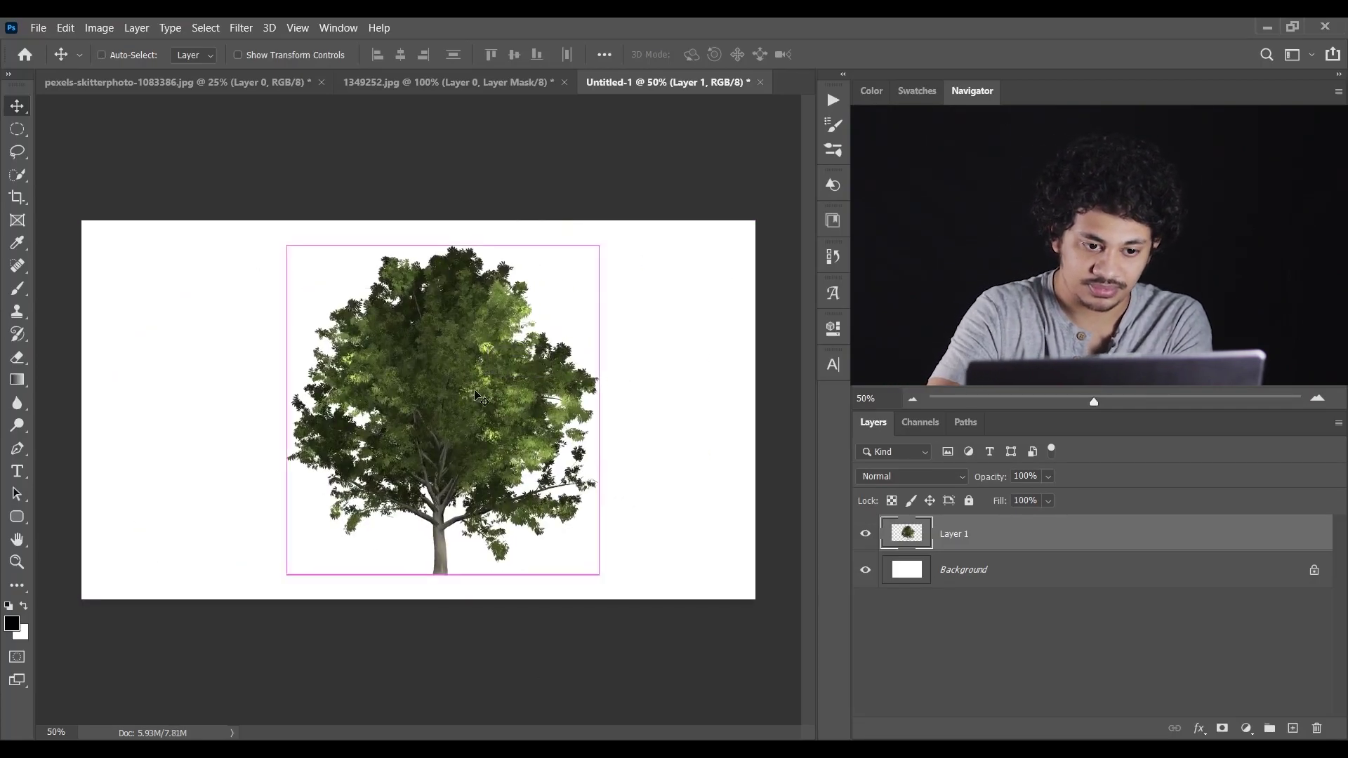
scroll(446, 407, up, 1)
scroll(444, 406, down, 1)
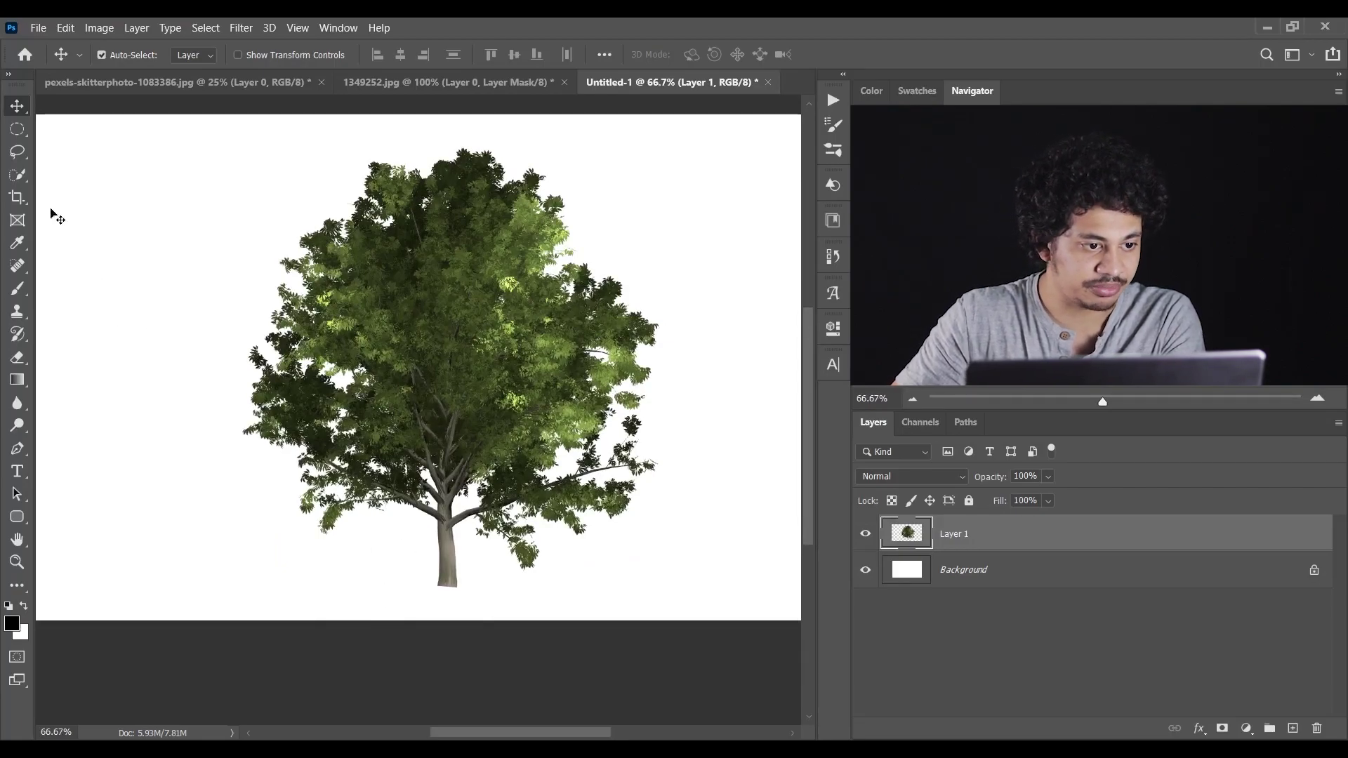
click(17, 151)
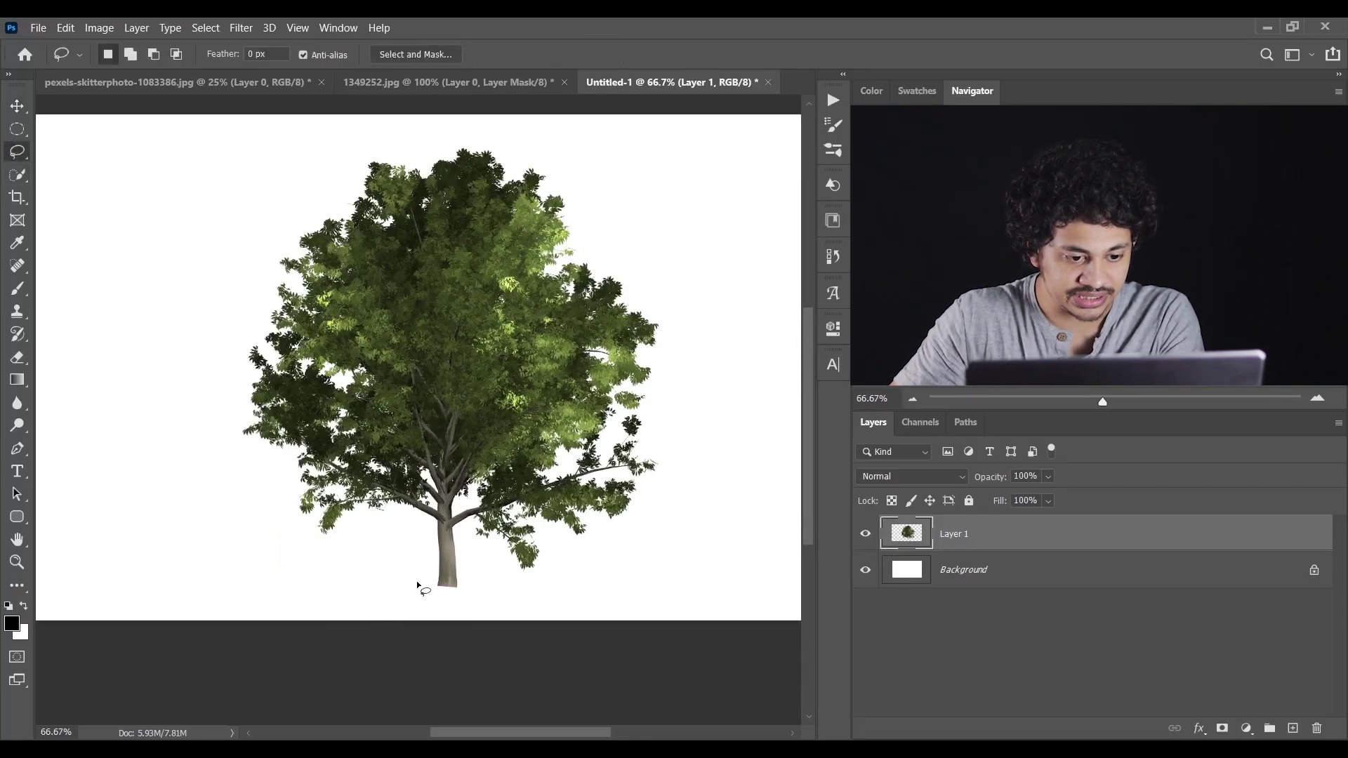
mouse_move(347, 430)
mouse_down()
mouse_move(329, 491)
mouse_move(360, 528)
mouse_move(416, 549)
mouse_move(433, 612)
mouse_move(465, 611)
mouse_move(484, 574)
mouse_move(563, 579)
mouse_move(711, 490)
mouse_move(698, 451)
mouse_move(653, 433)
mouse_move(483, 467)
mouse_move(465, 463)
mouse_move(451, 398)
mouse_move(418, 408)
mouse_move(401, 449)
mouse_move(348, 425)
mouse_up()
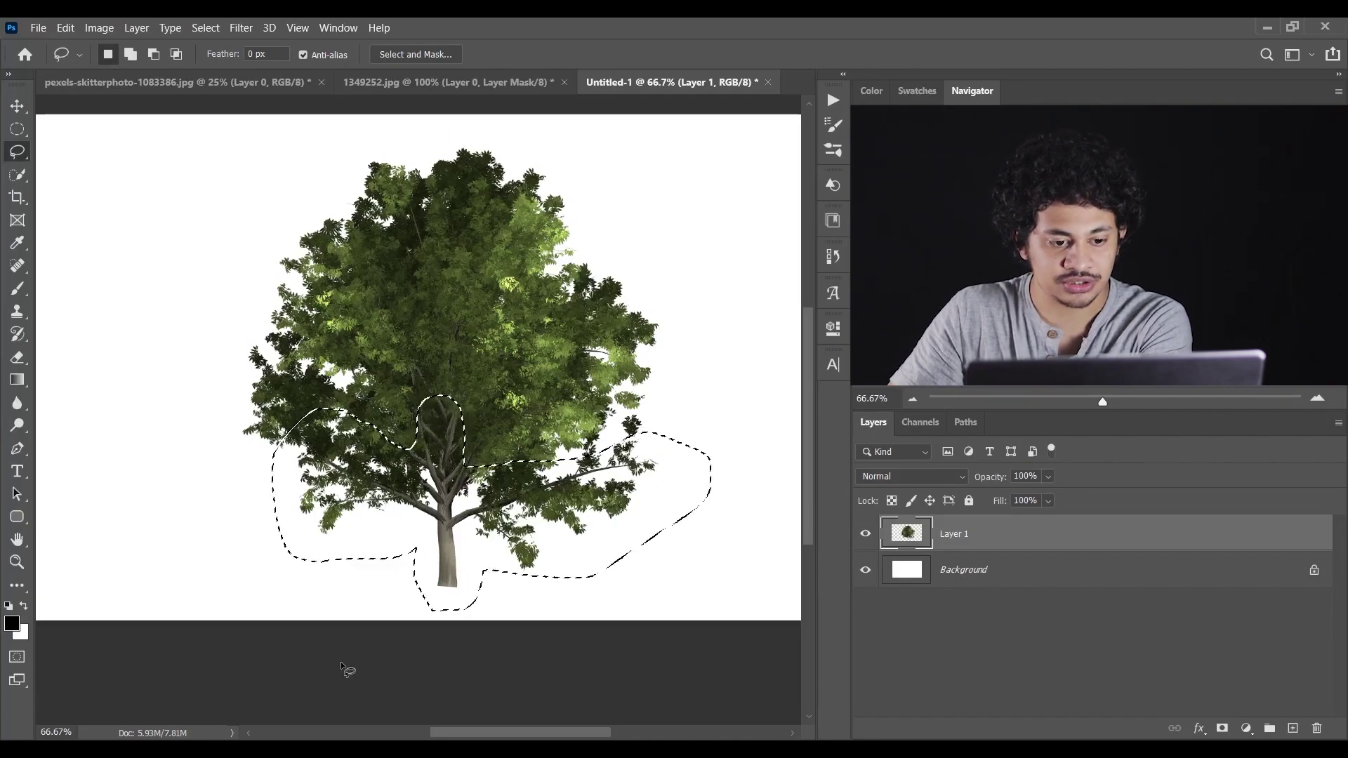
key(Delete)
key(ctrl+d)
key(ctrl+minus)
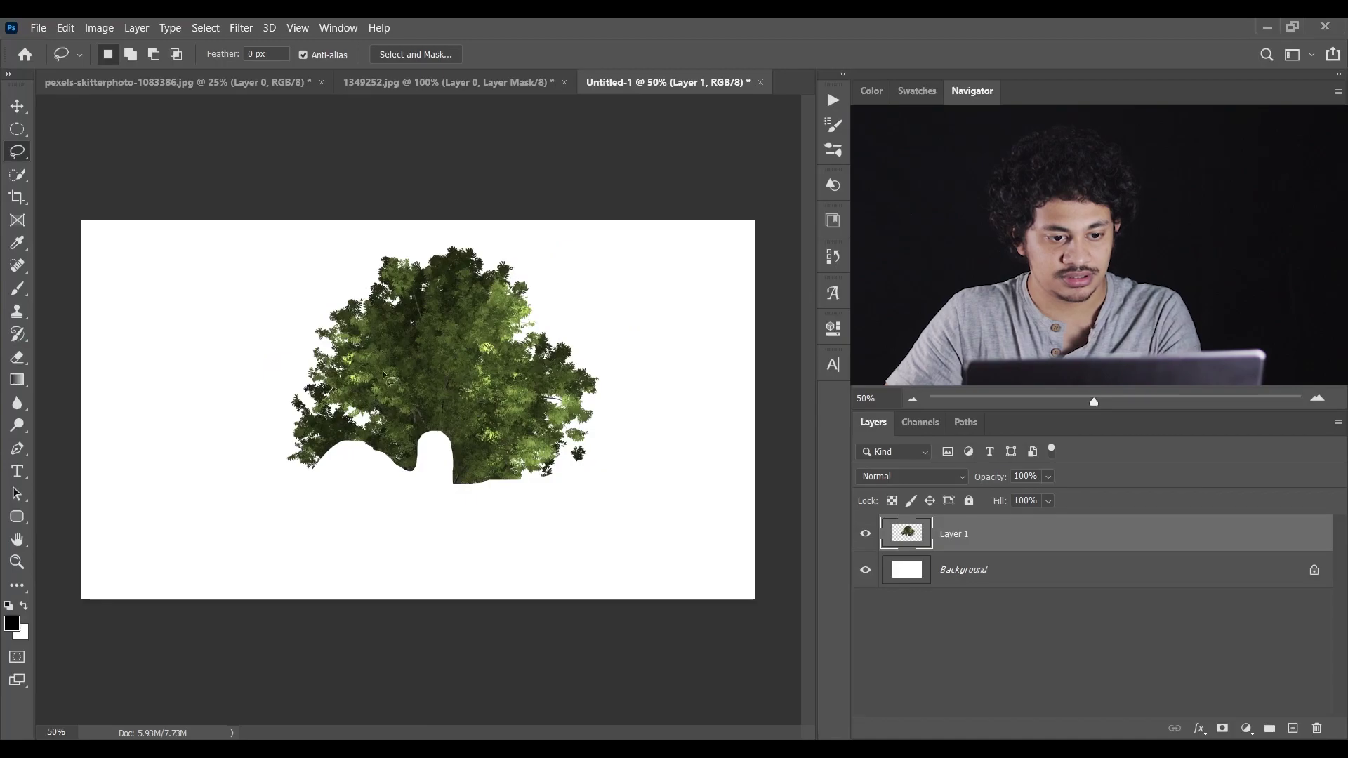
- Duplicate the foliage layer, and rotate the copy to about 172° and shift it down to fill the gap where the trunk was
key(v)
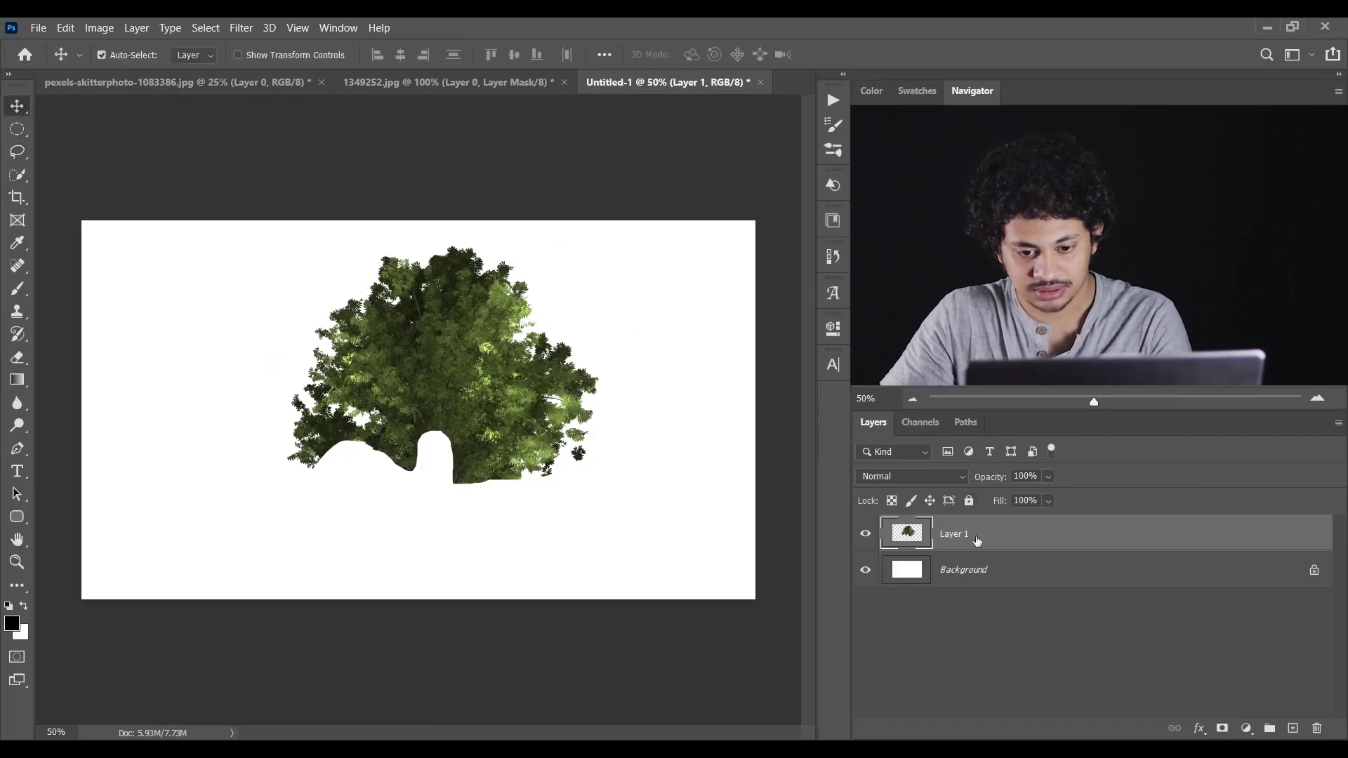
key(ctrl+j)
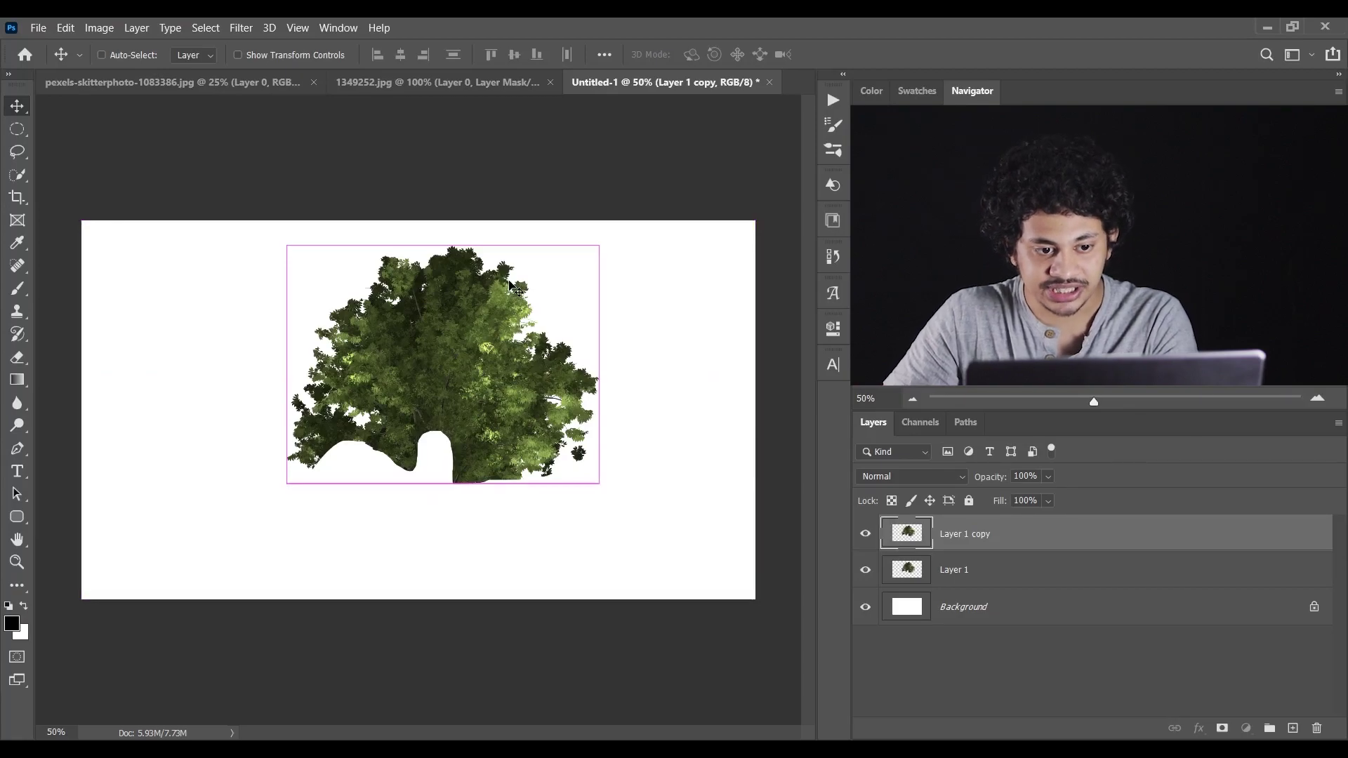
key(ctrl+t)
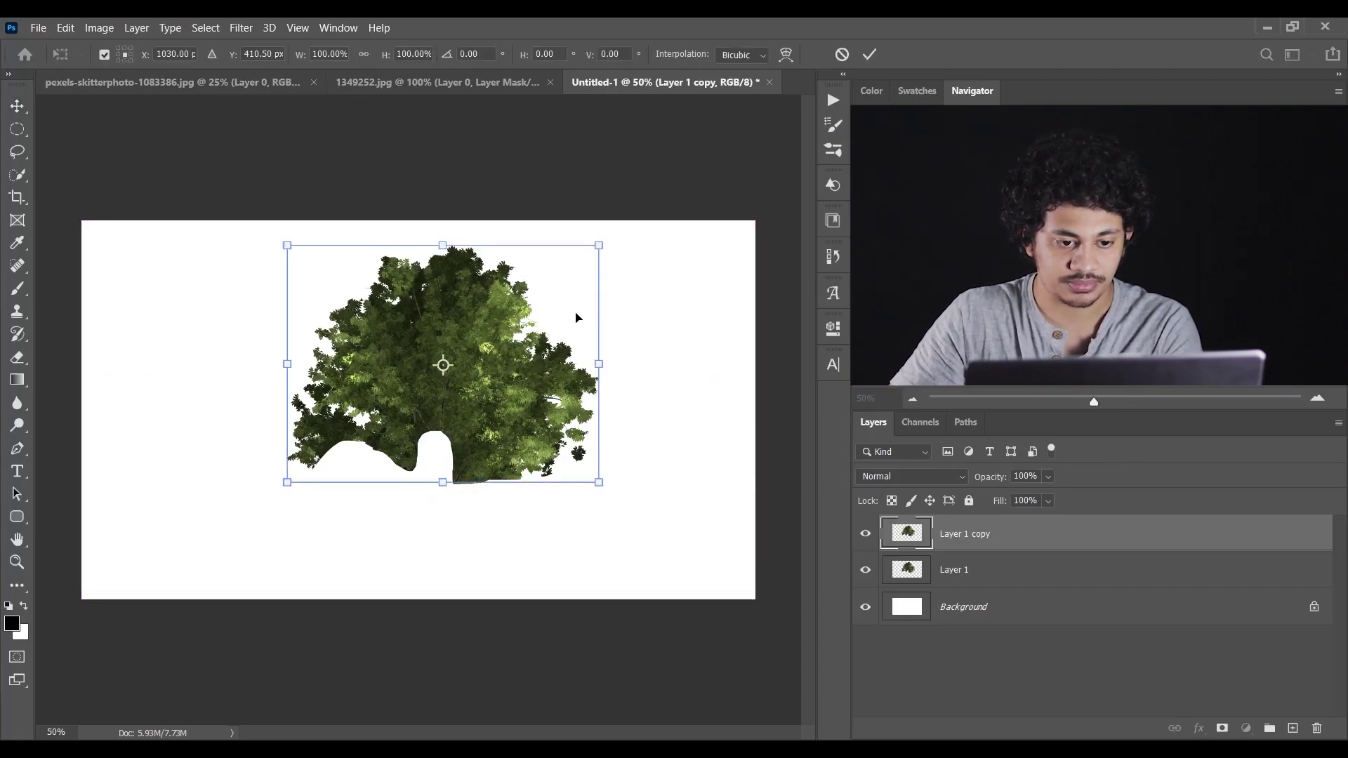
drag(605, 229, 326, 475)
drag(482, 297, 480, 392)
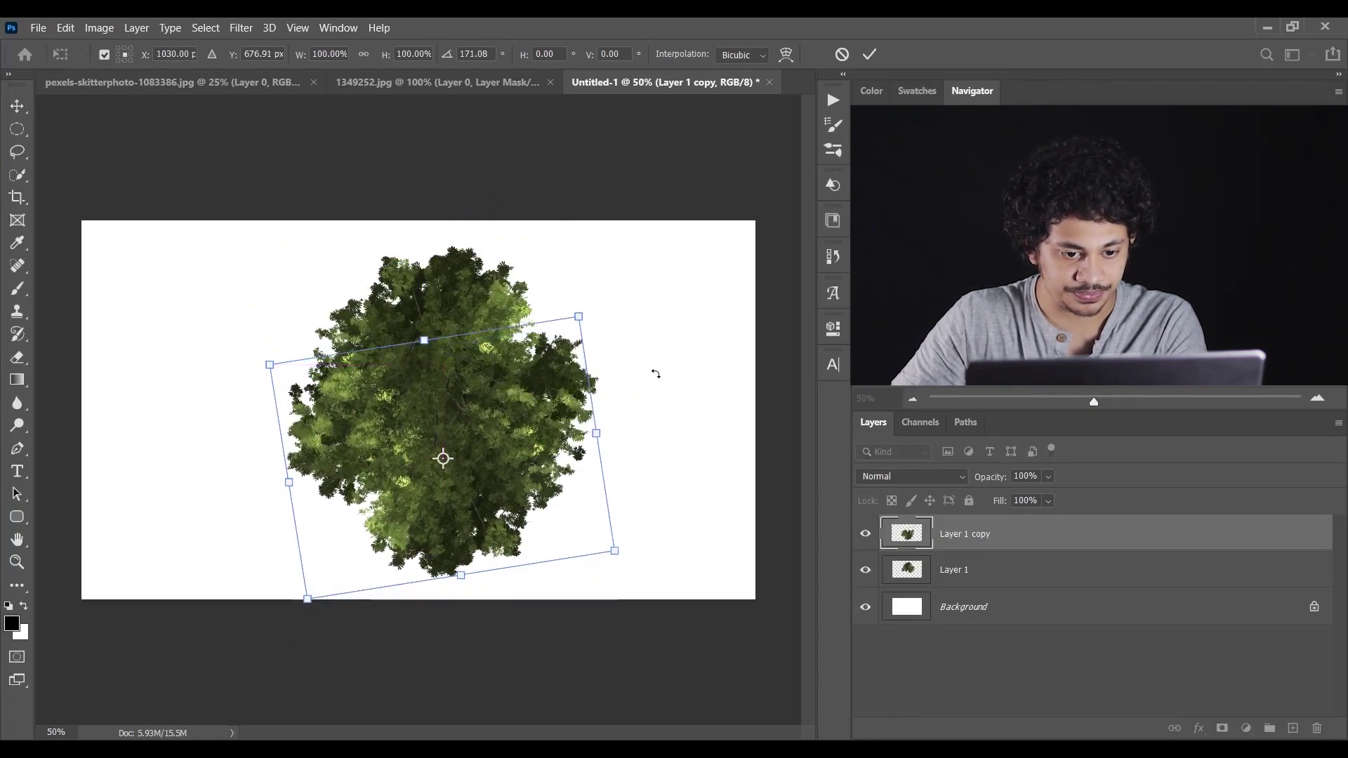
drag(656, 373, 655, 371)
drag(476, 400, 474, 413)
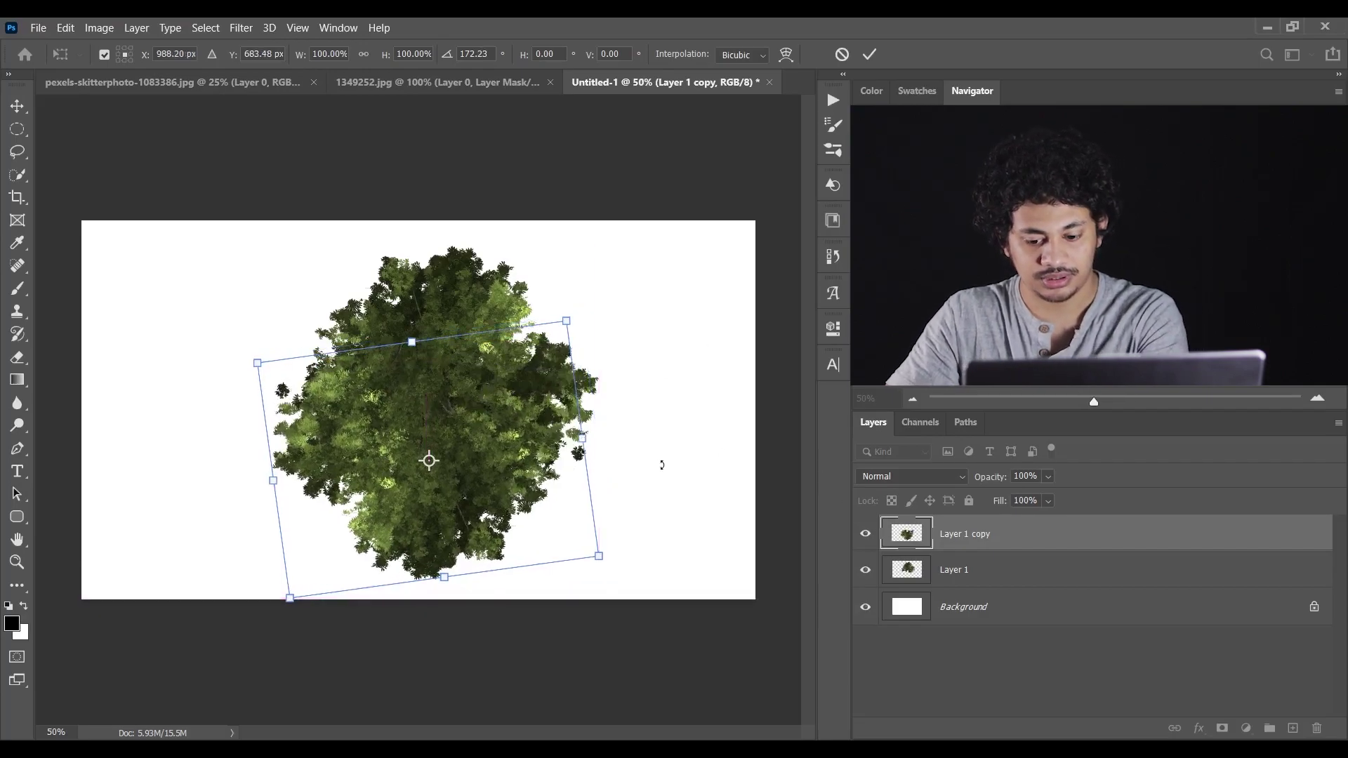
key(Return)
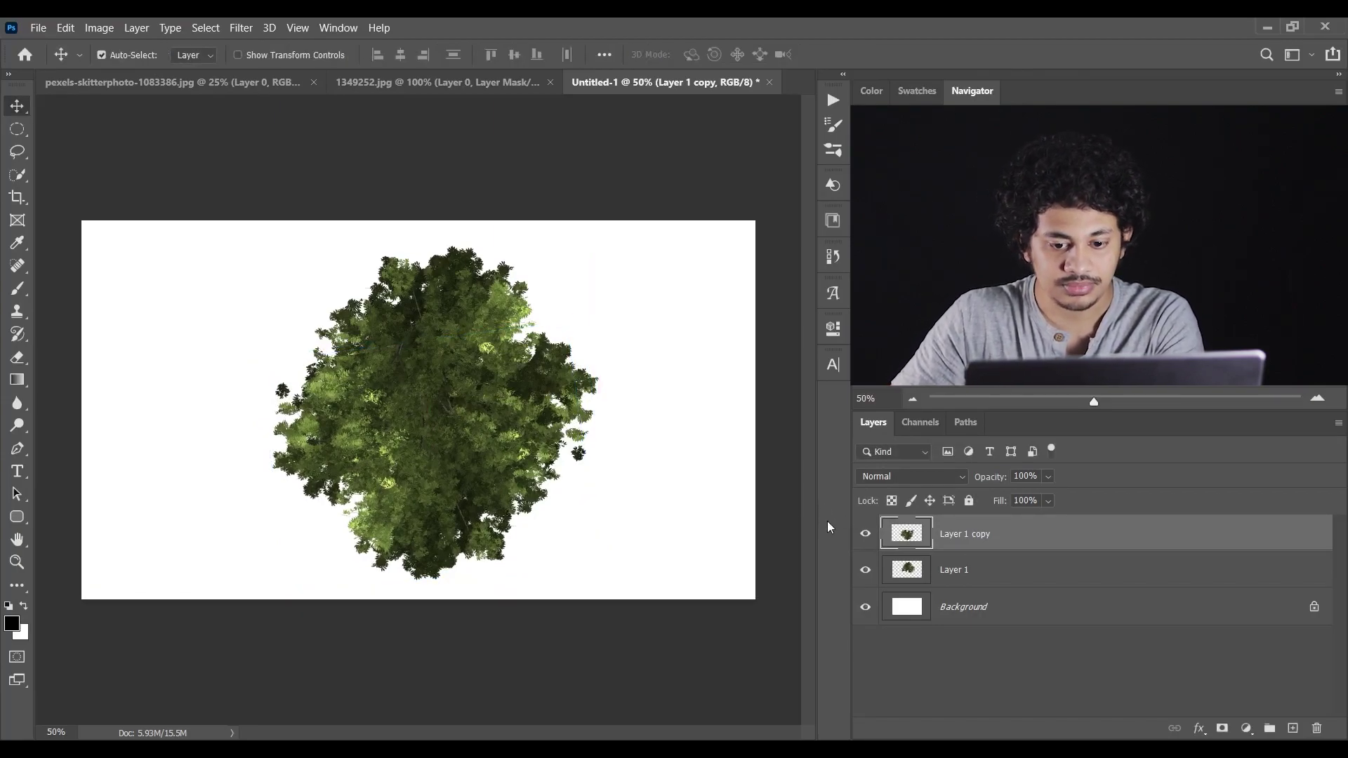
- Merge the rotated copy into Layer 1 and turn the foliage solid black with Levels, using input shadows 253 and output white 0
key(ctrl)
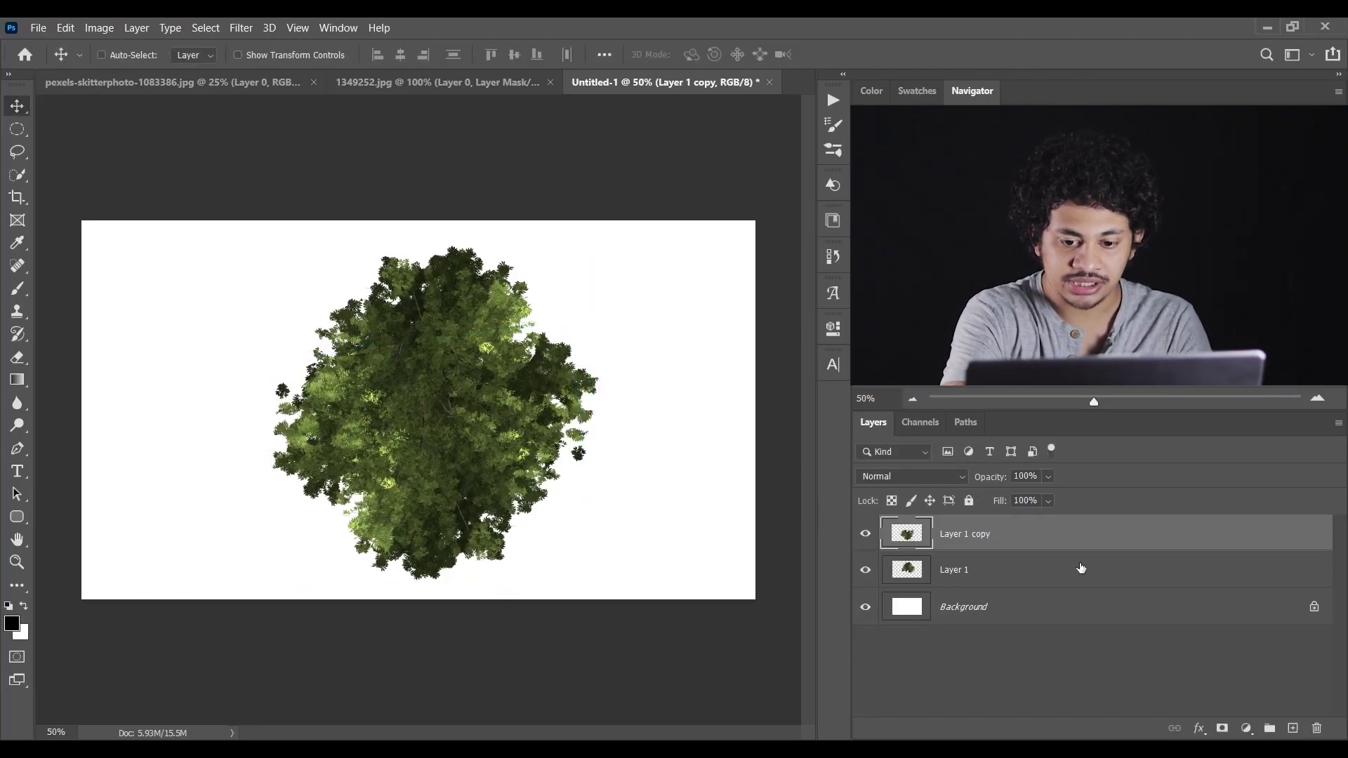
key(ctrl+e)
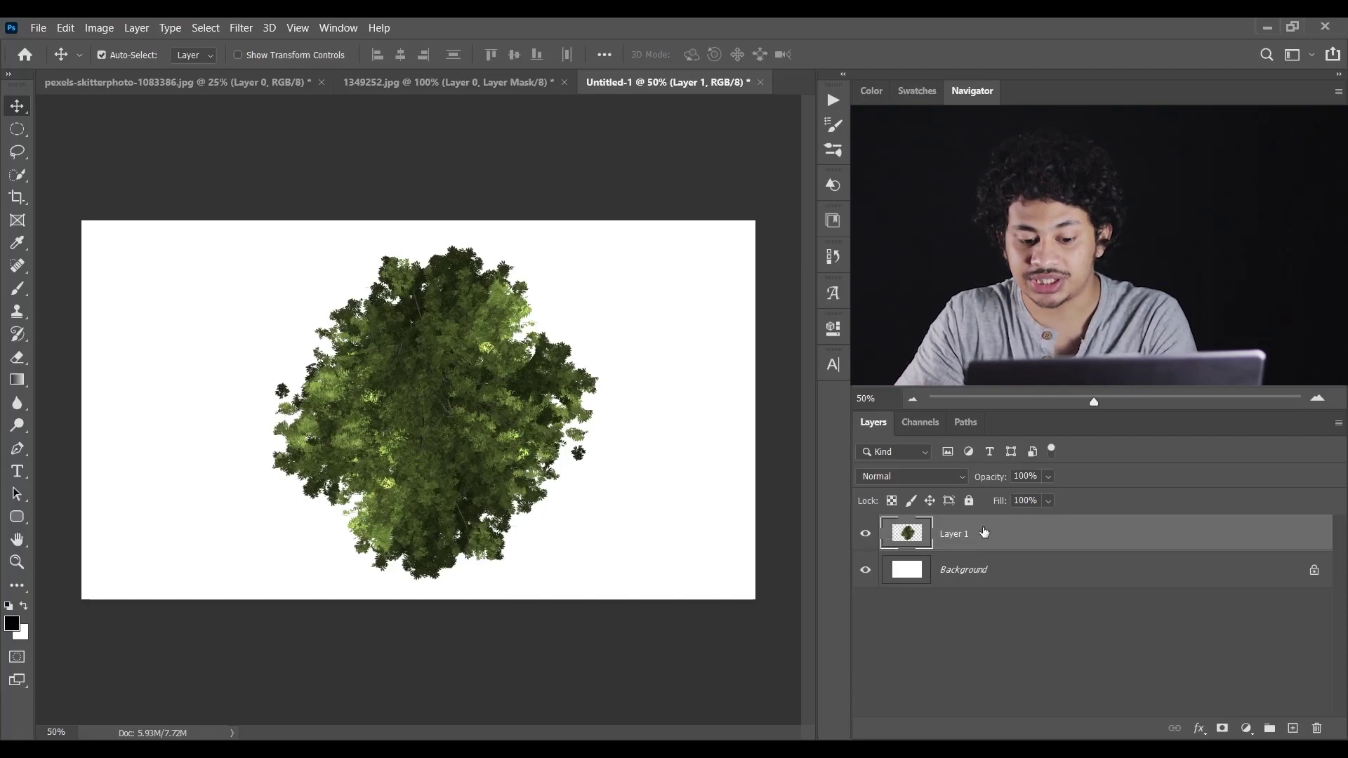
key(ctrl)
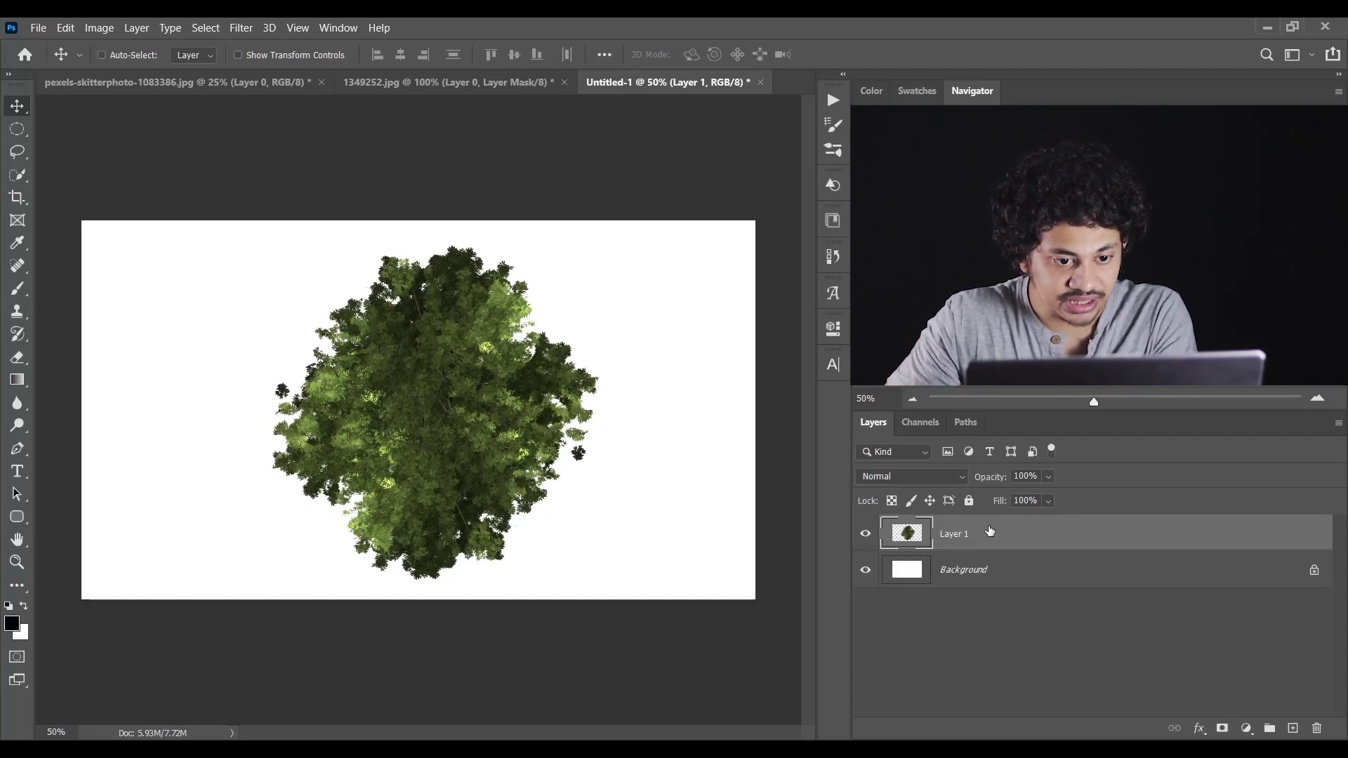
key(ctrl+l)
drag(939, 137, 290, 342)
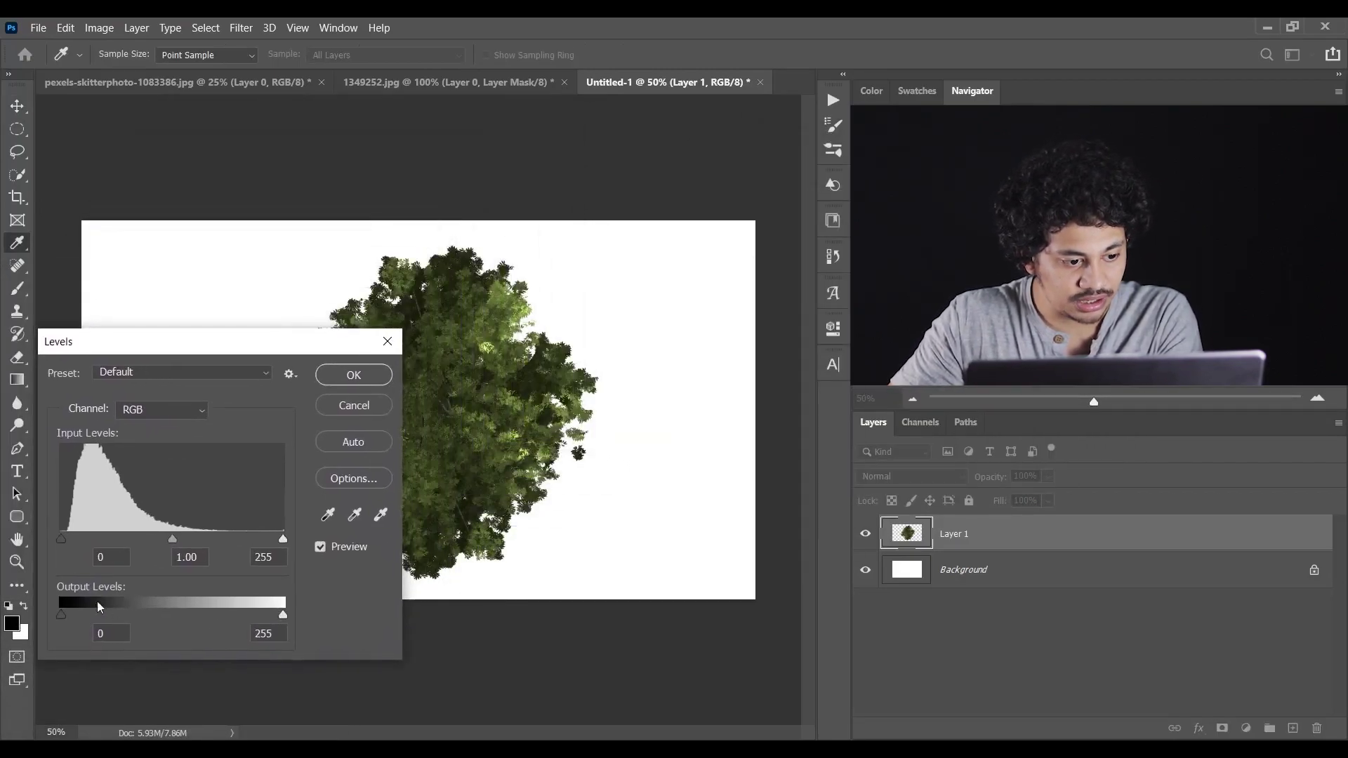
drag(61, 539, 303, 541)
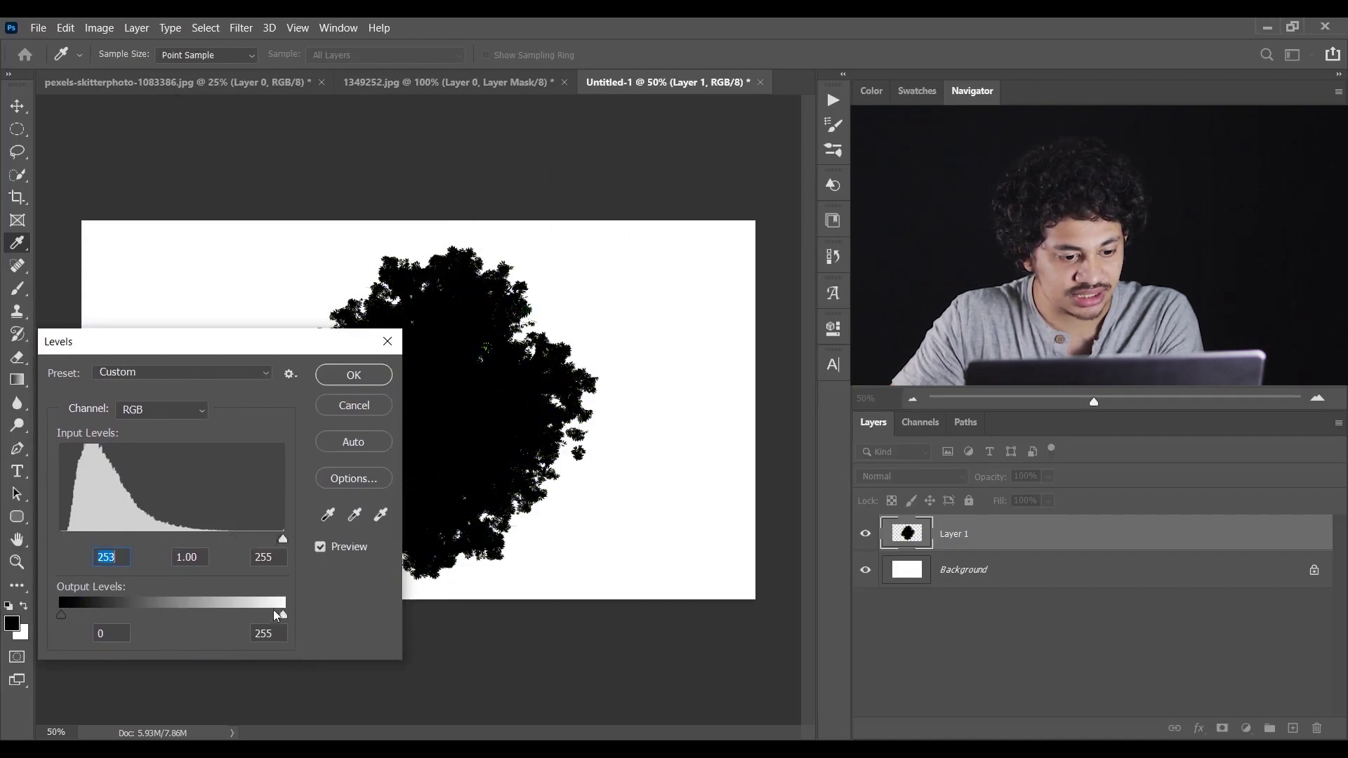
drag(281, 615, 62, 615)
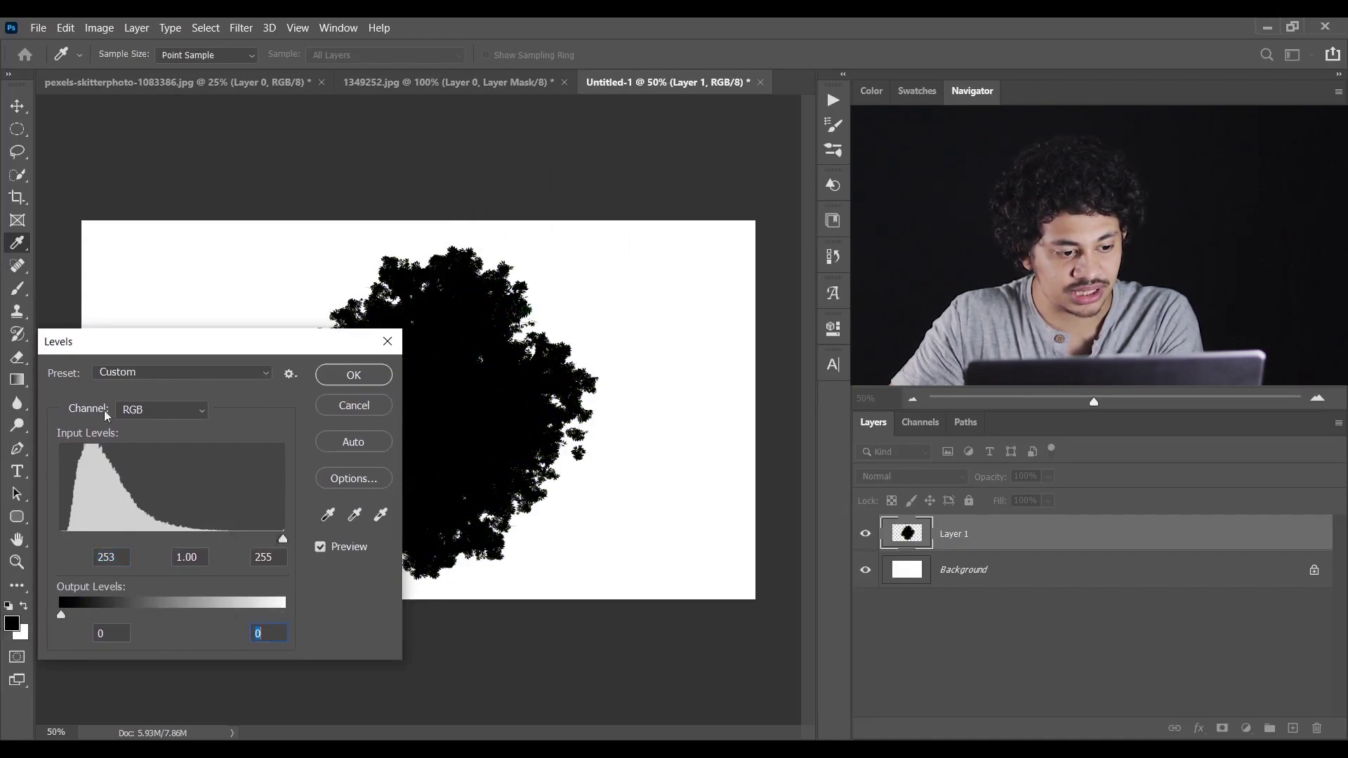
drag(117, 349, 149, 200)
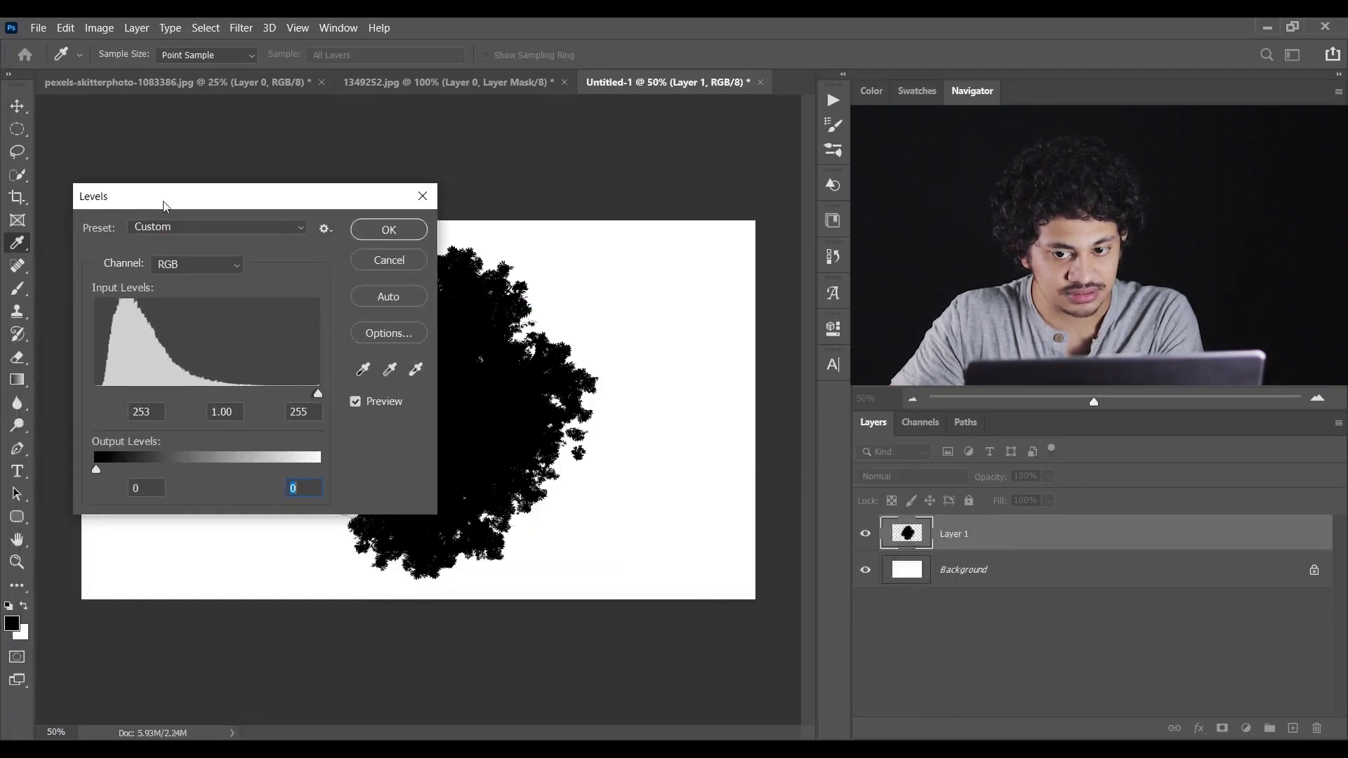
click(388, 231)
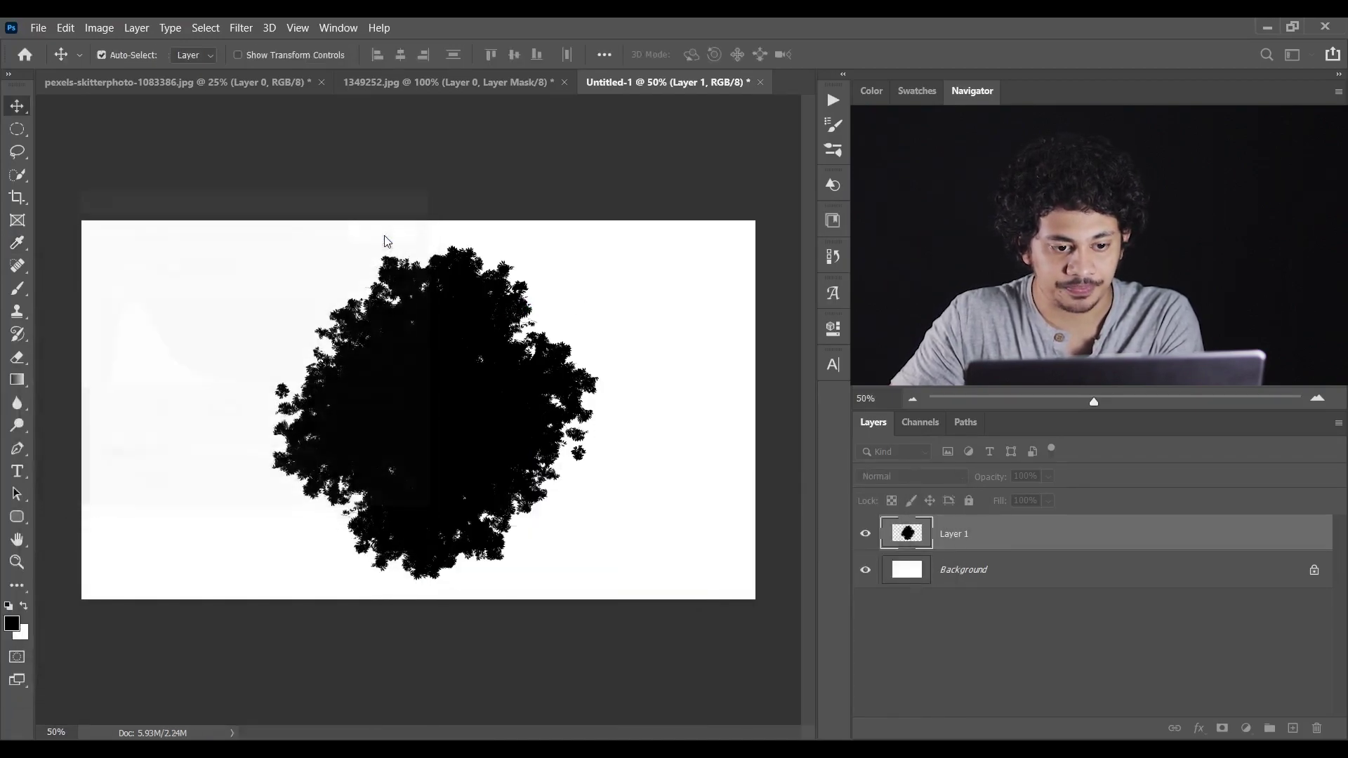
- Define the black foliage shape as a brush preset named Tree 1, and activate the Brush tool
click(865, 535)
click(865, 534)
click(67, 29)
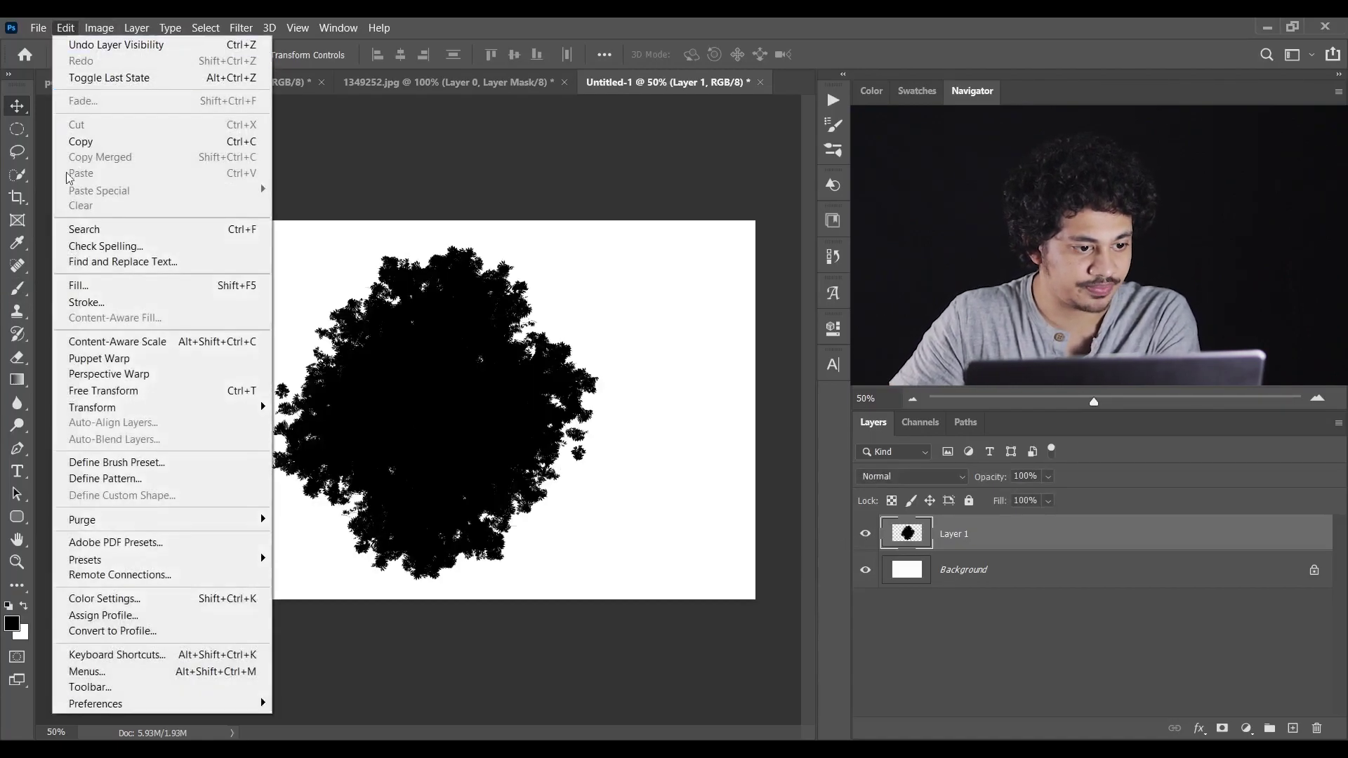
click(140, 462)
drag(614, 207, 299, 152)
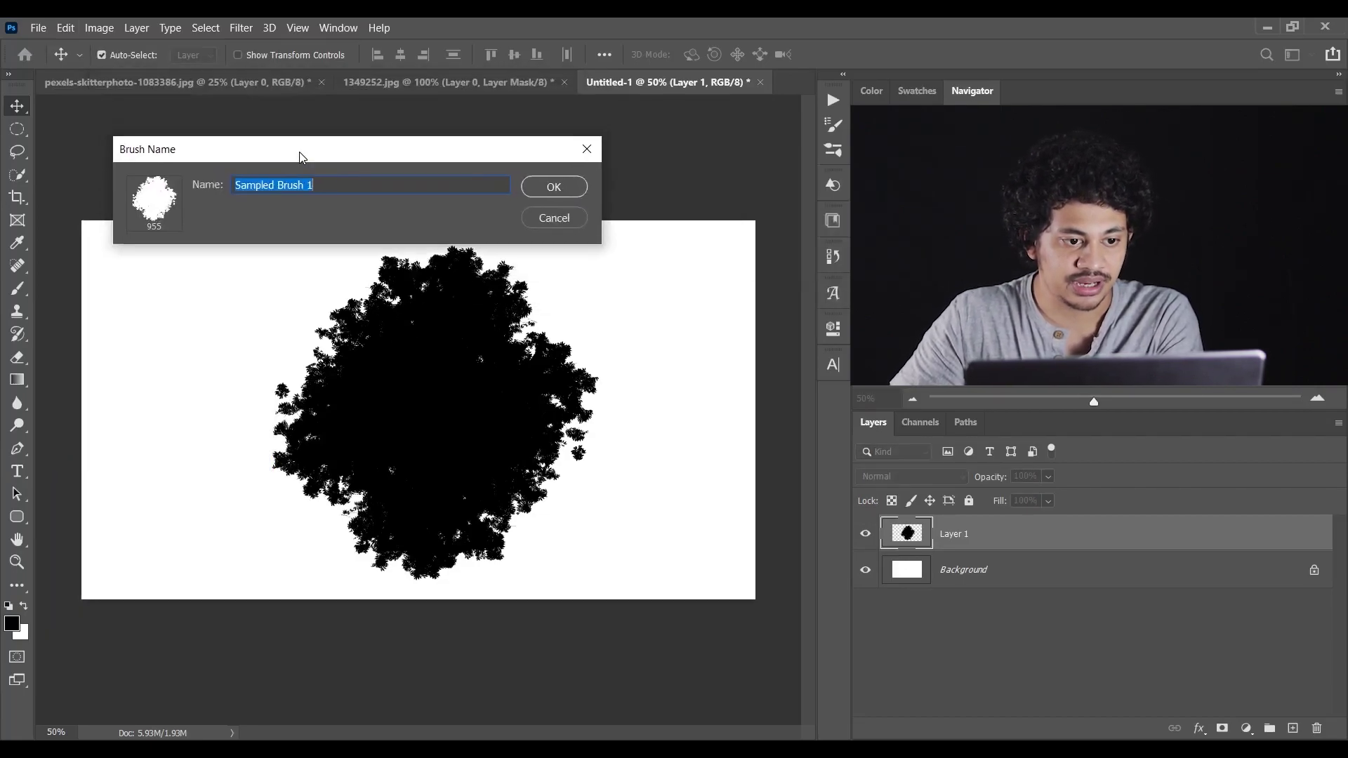
text(Tree)
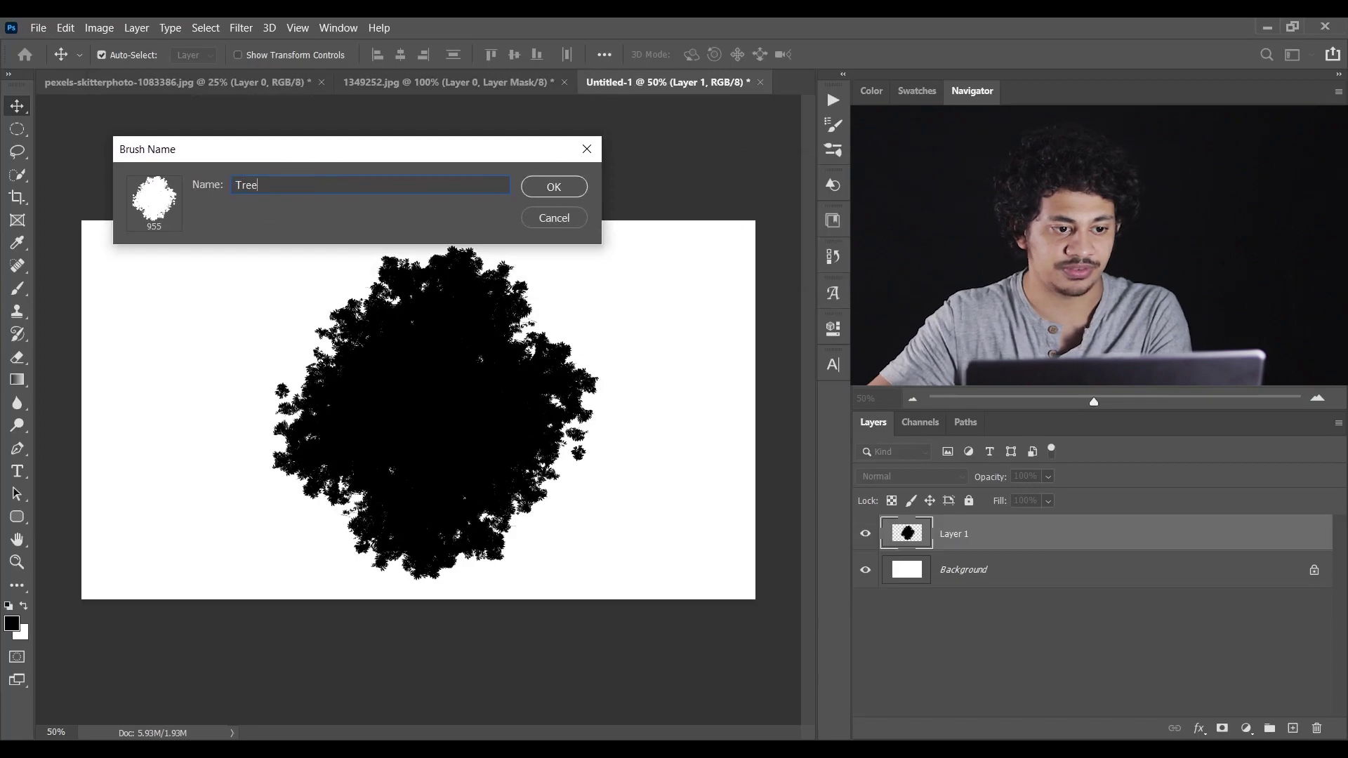
text( 1)
drag(526, 155, 518, 146)
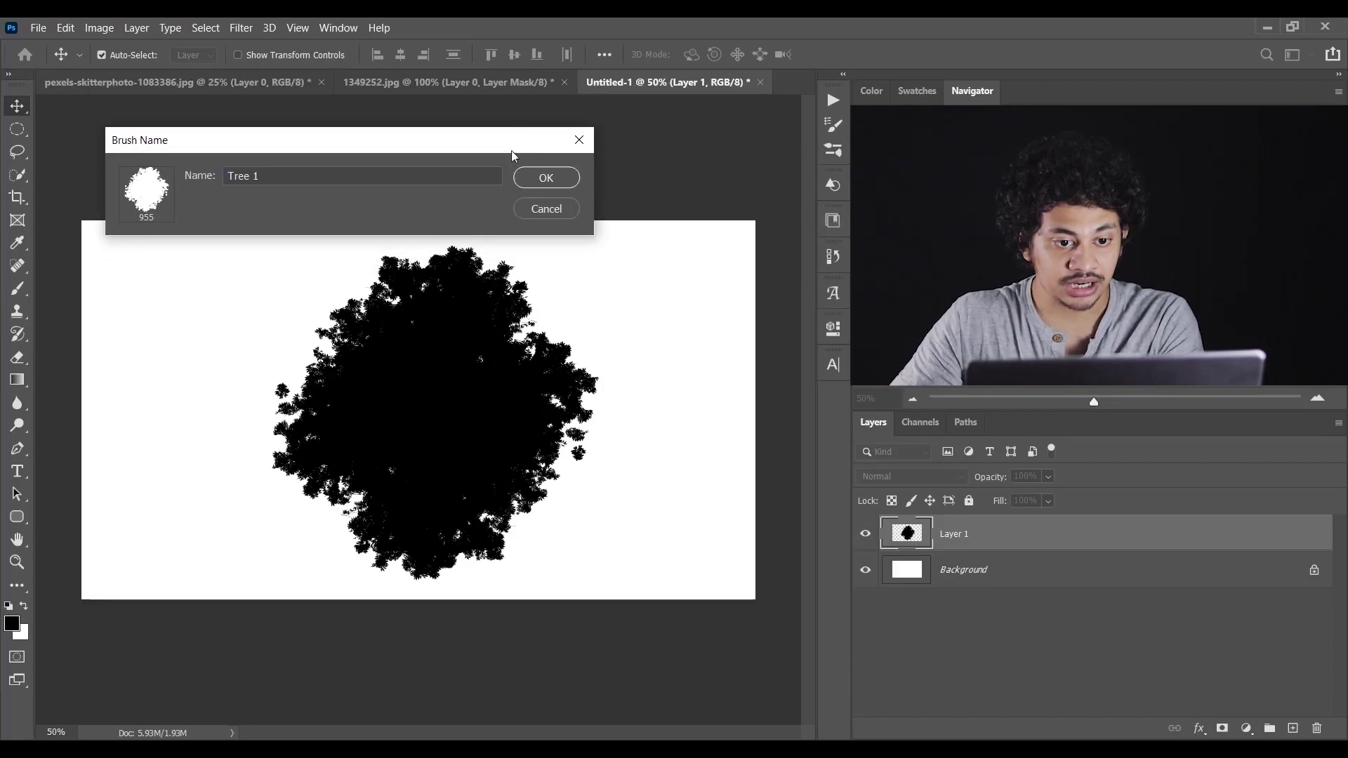
click(561, 175)
key(b)
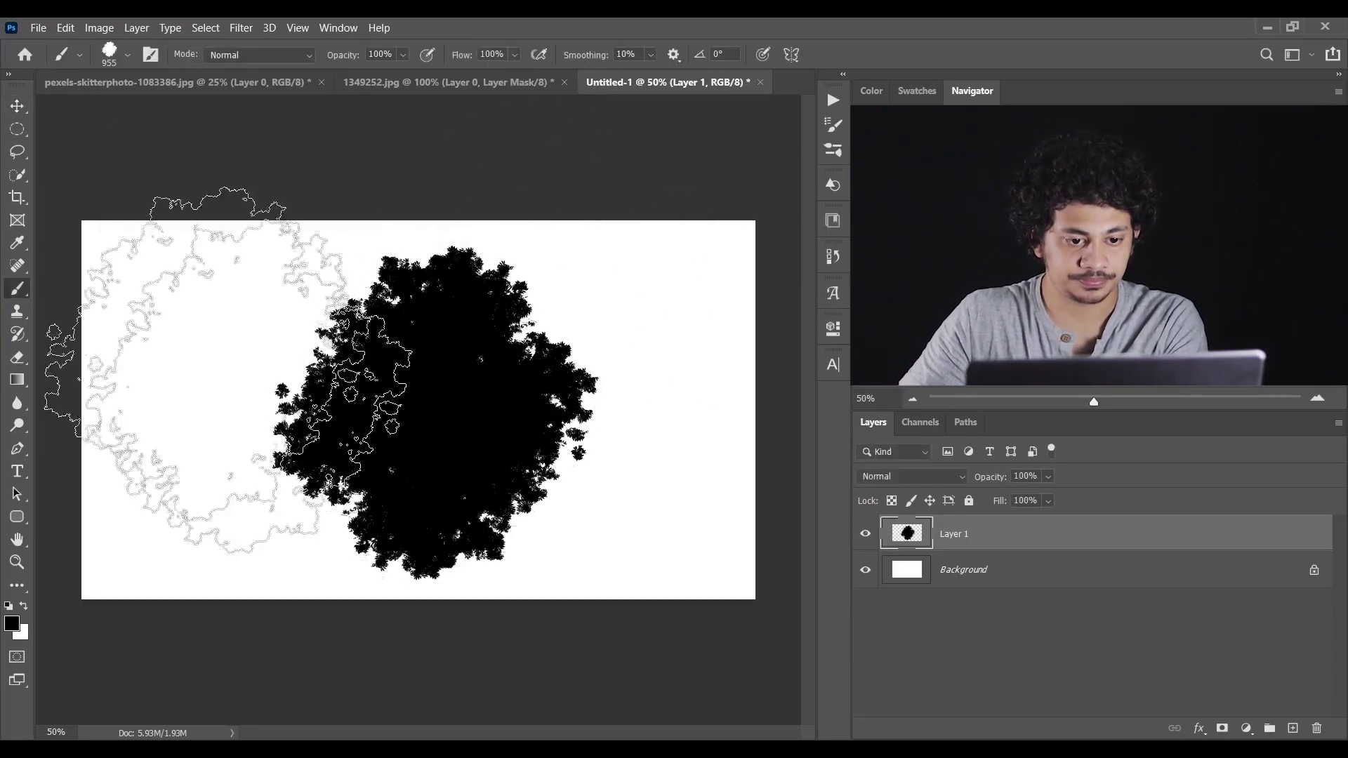
- Hide Layer 1 and paint test stamps and strokes on a new layer with the foliage brush at 700 px
click(865, 535)
click(1292, 728)
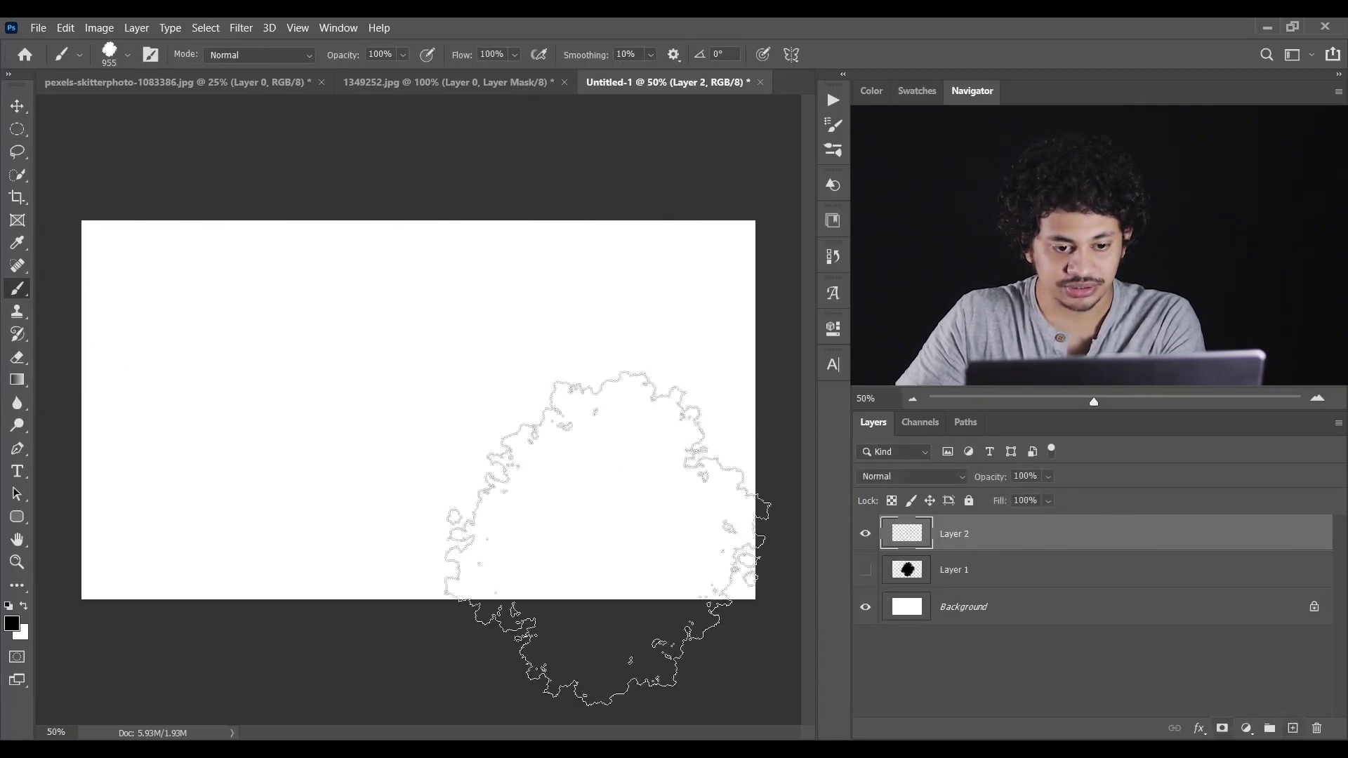
key(bracketleft)
key(bracketleft)
key(bracketleft)
click(446, 411)
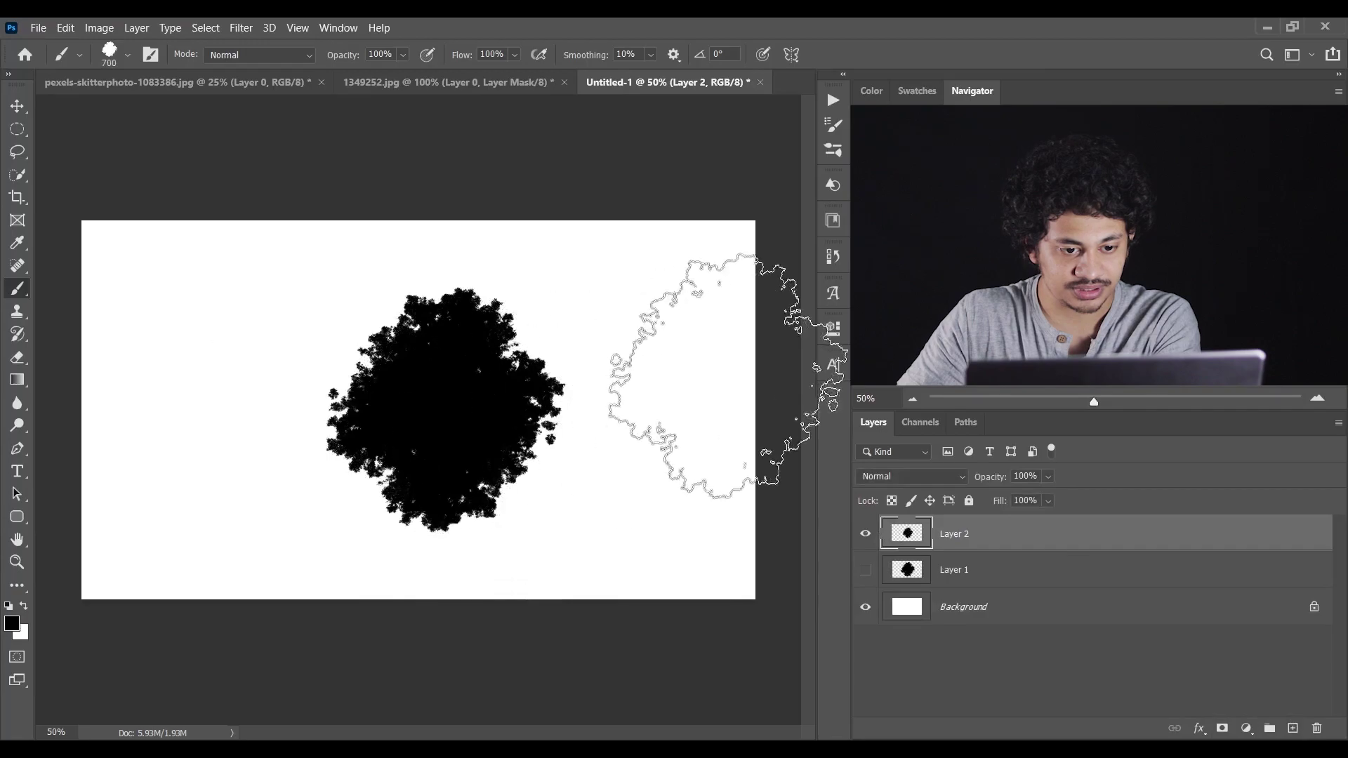
click(646, 357)
click(257, 342)
mouse_move(256, 354)
mouse_down()
mouse_move(450, 419)
mouse_move(583, 372)
mouse_up()
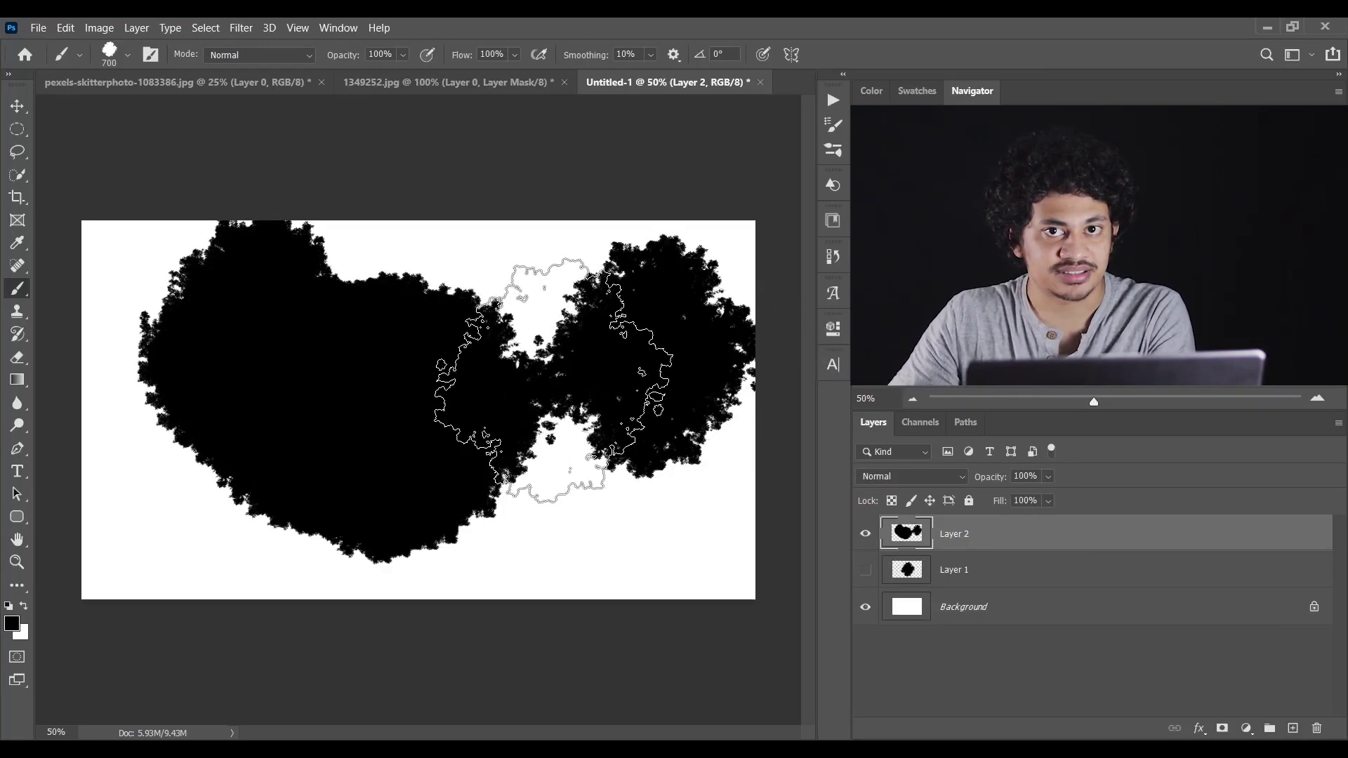
click(560, 402)
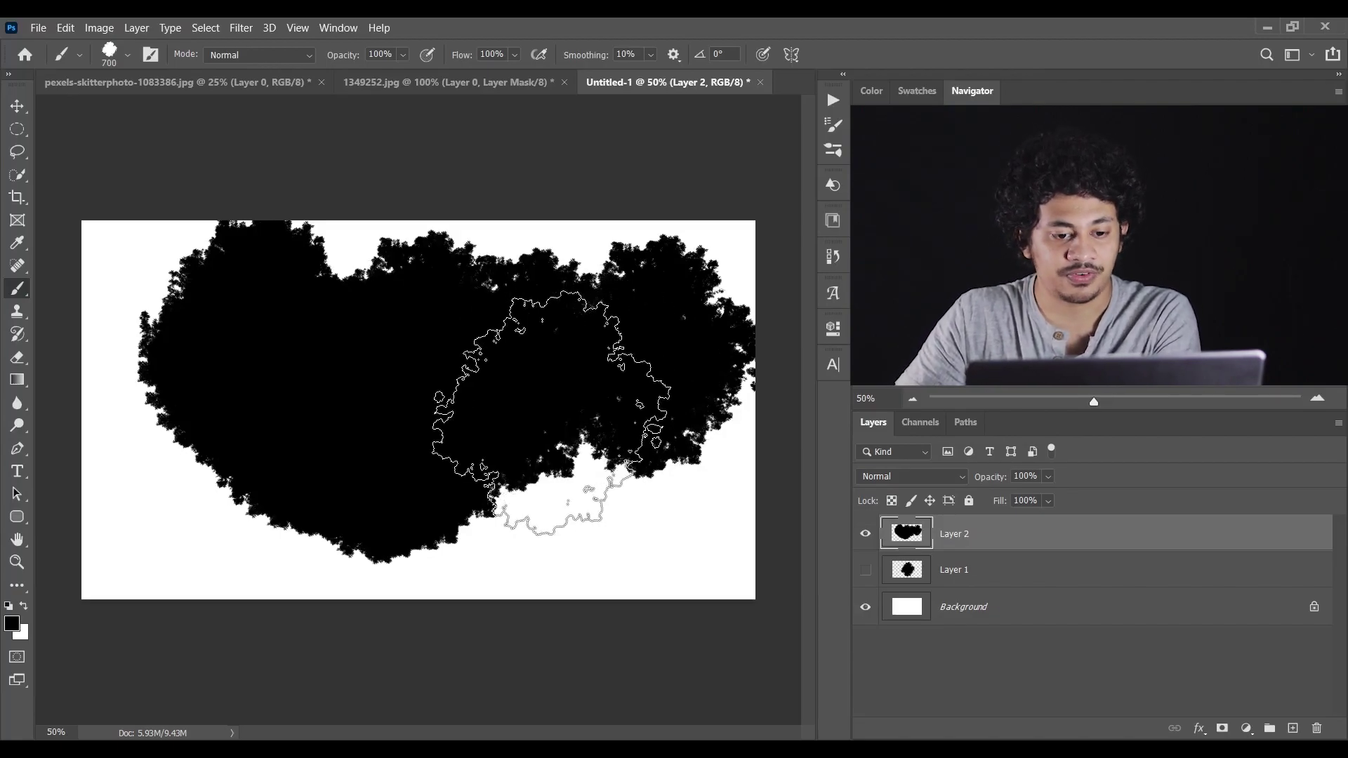
- Hide Layer 2 and set the foliage brush's Shape Dynamics to 25% size jitter and 100% angle jitter
click(865, 534)
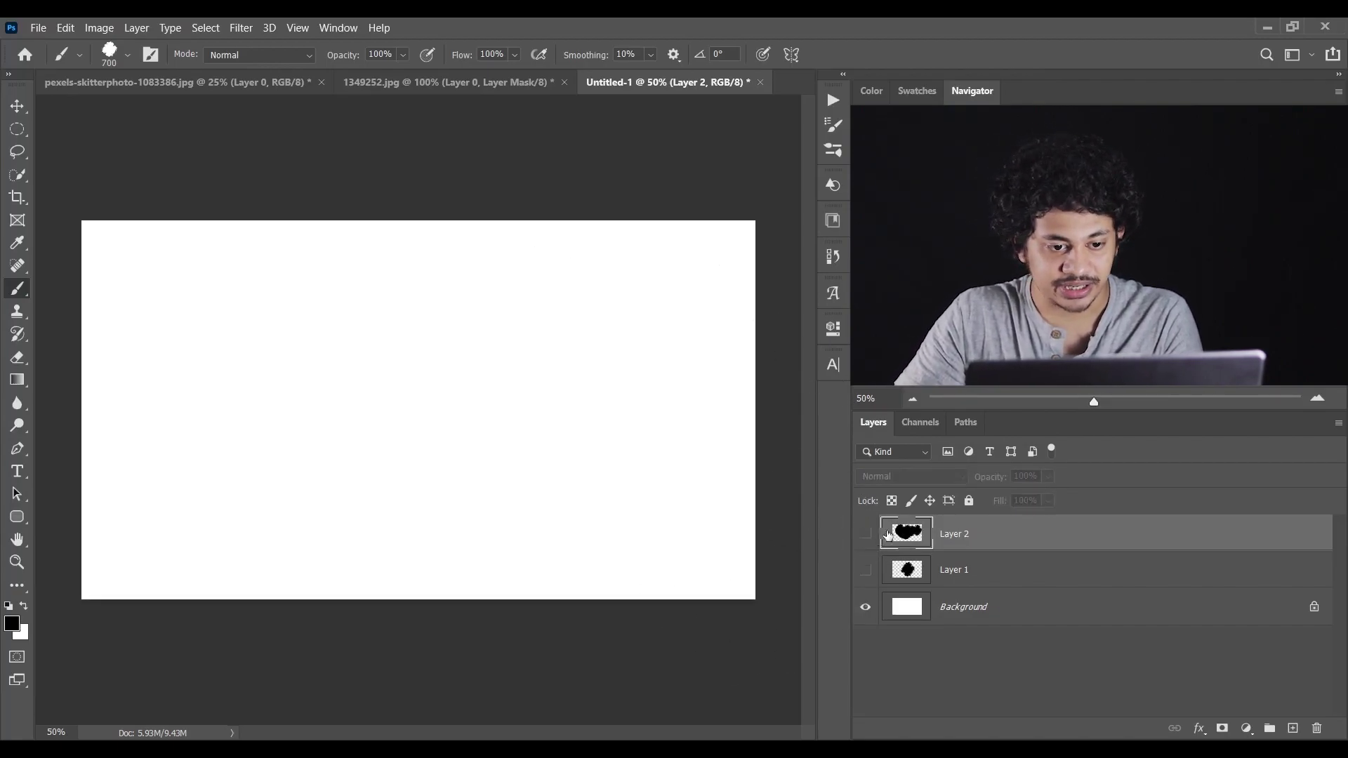
click(836, 154)
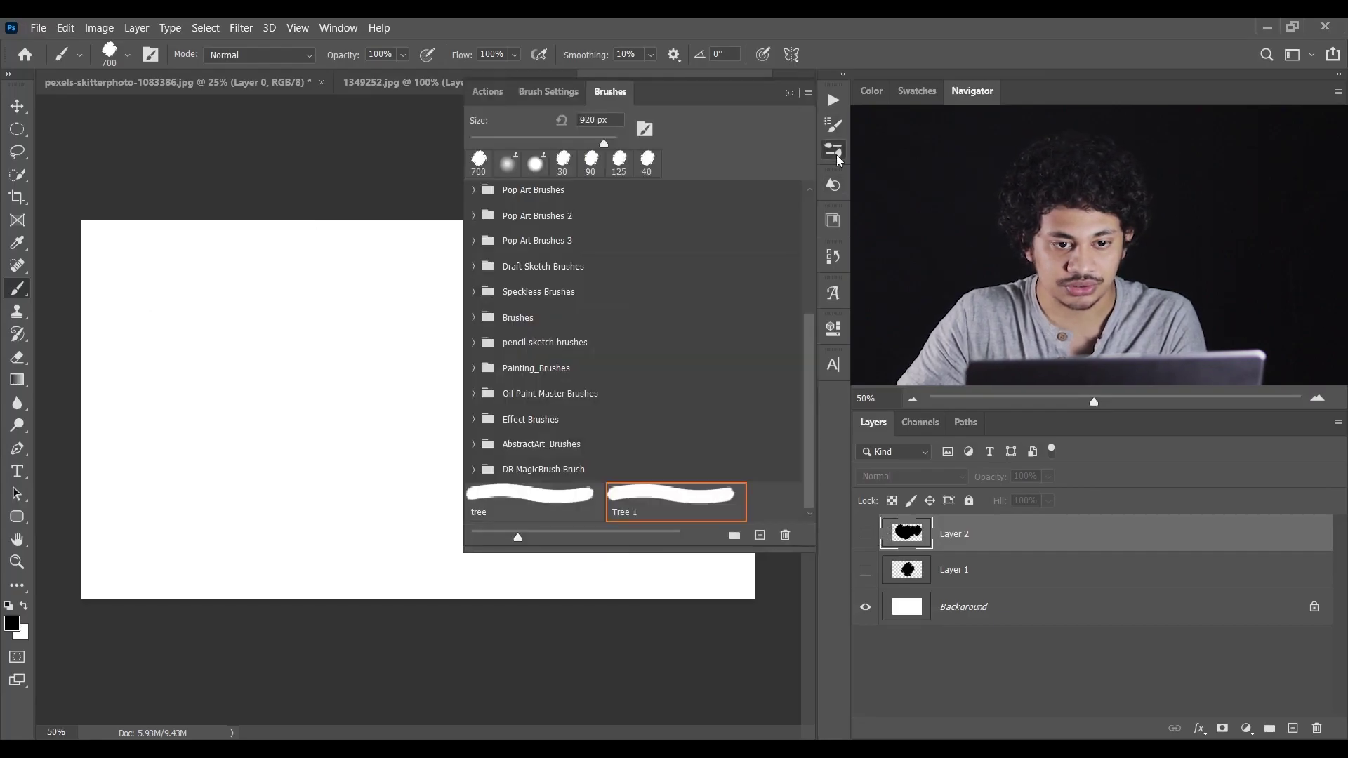
click(545, 89)
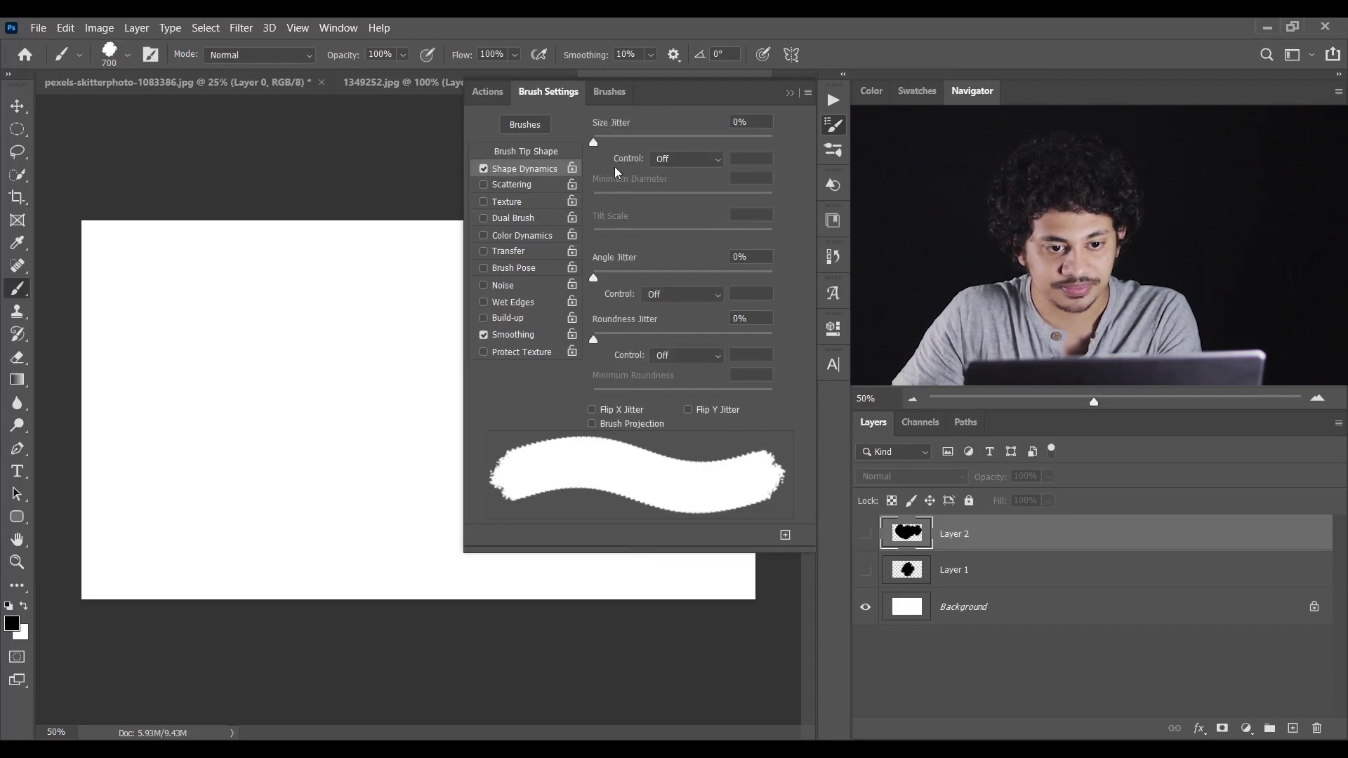
drag(626, 137, 635, 141)
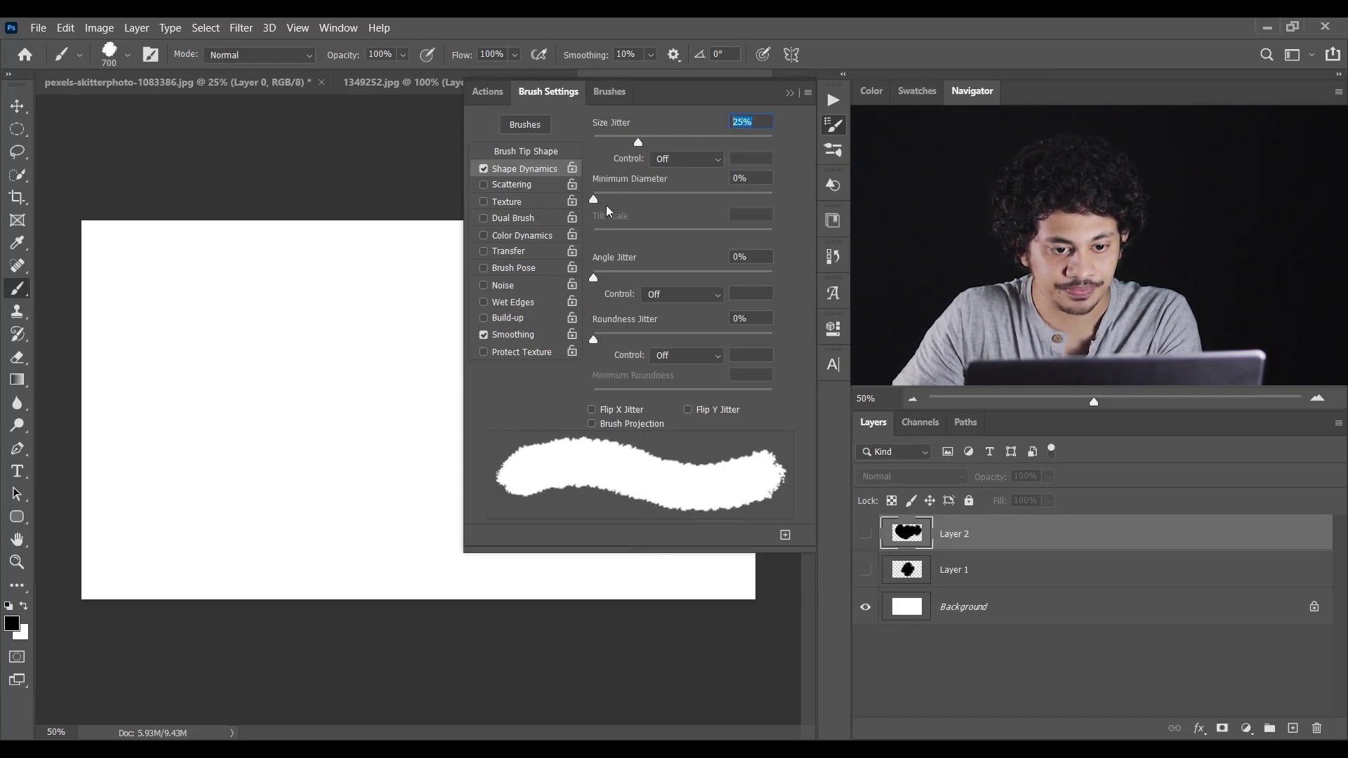
drag(615, 276, 779, 279)
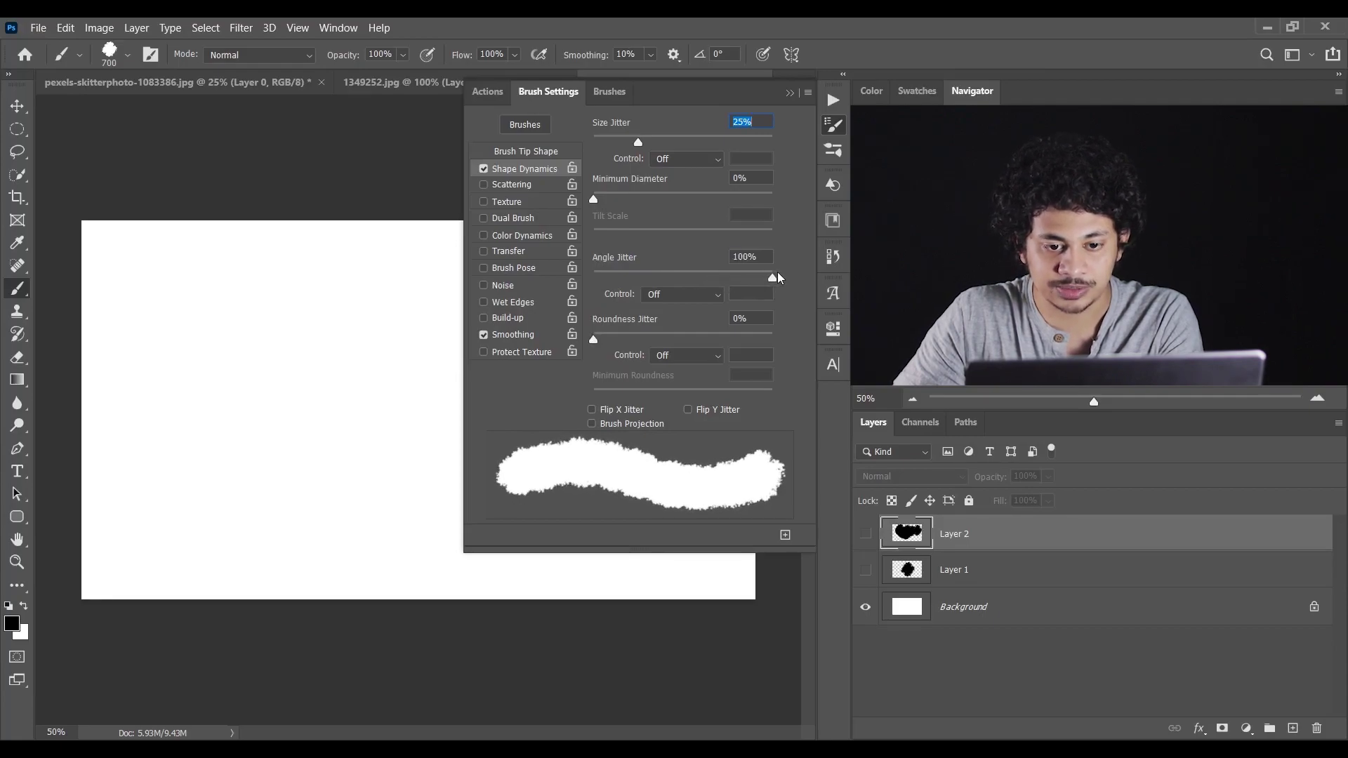
click(789, 94)
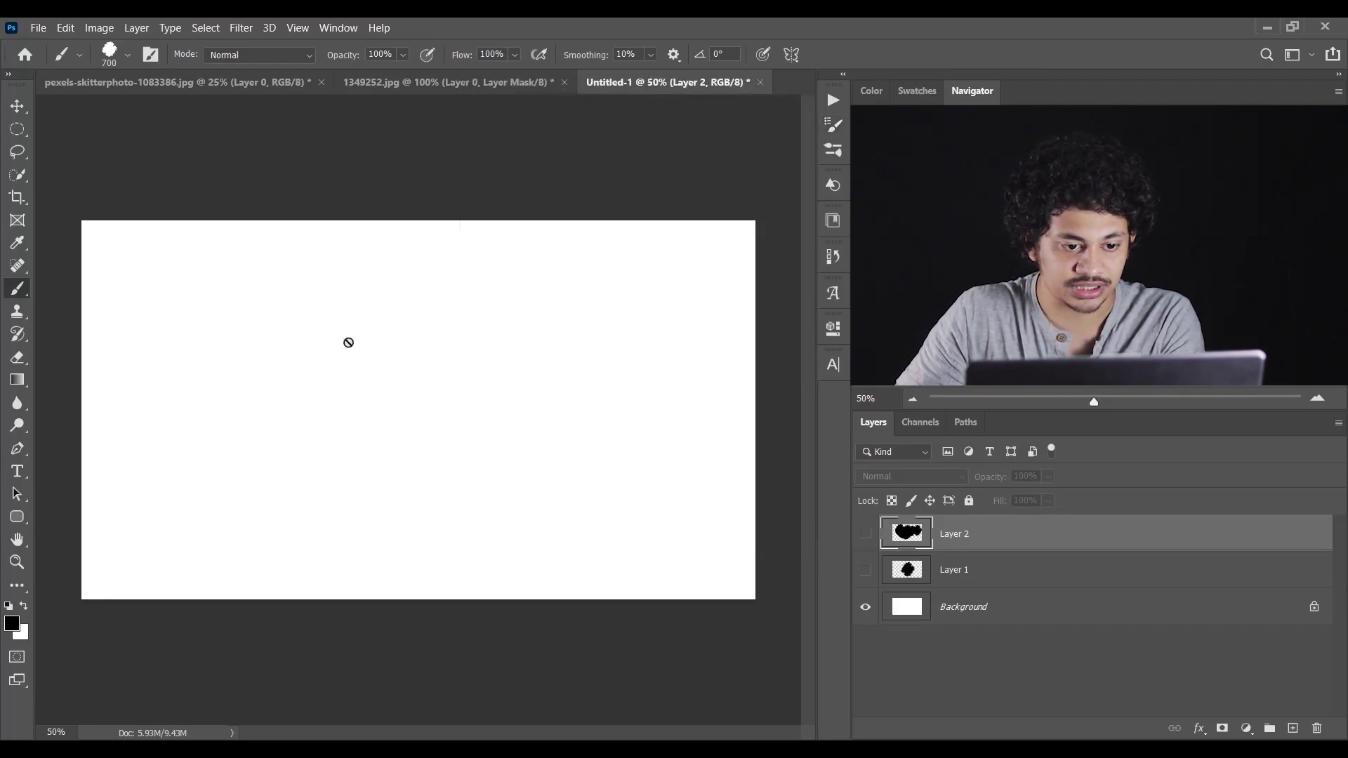
- Add a new layer and paint a wide black test stroke across the canvas with the jittered foliage brush
click(1293, 731)
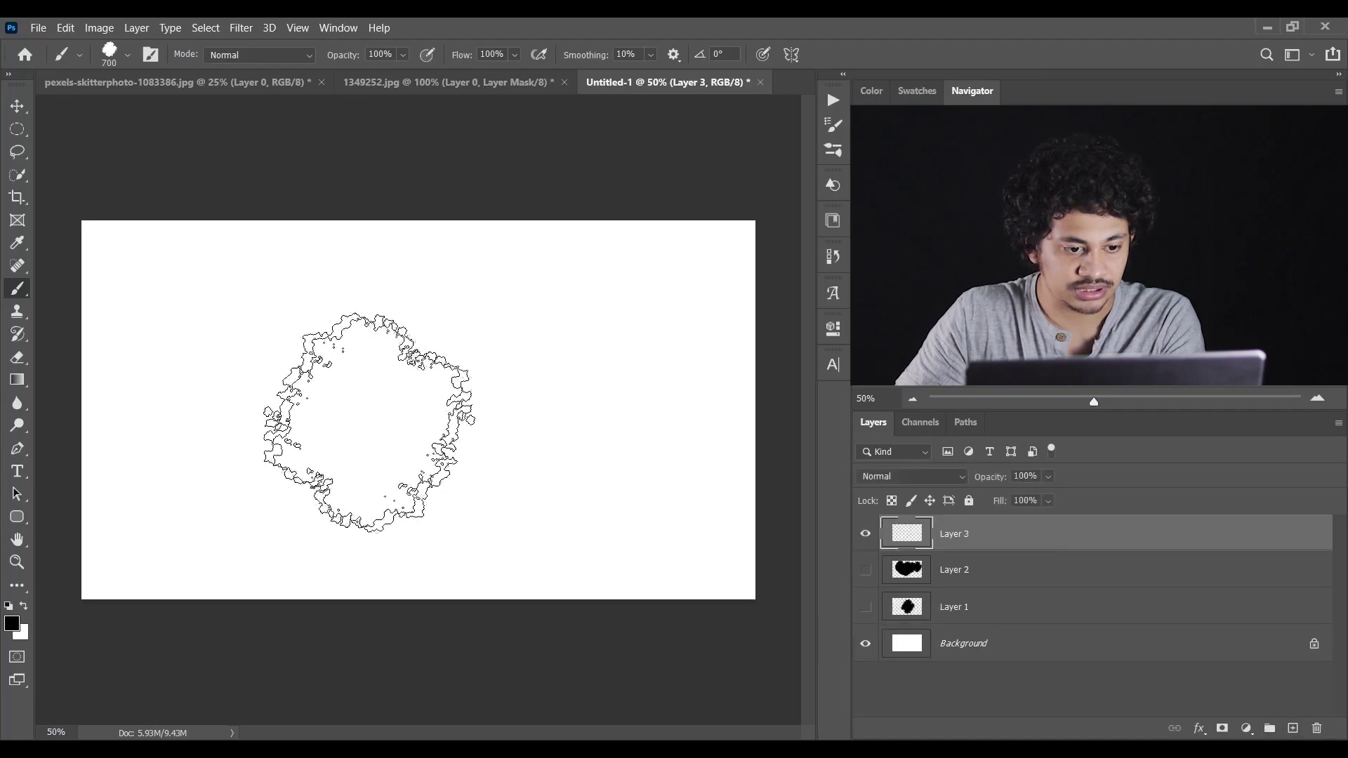
mouse_move(274, 390)
mouse_down()
mouse_move(474, 359)
mouse_move(549, 435)
mouse_move(625, 344)
mouse_move(610, 375)
mouse_move(196, 452)
mouse_move(196, 316)
mouse_move(361, 436)
mouse_up()
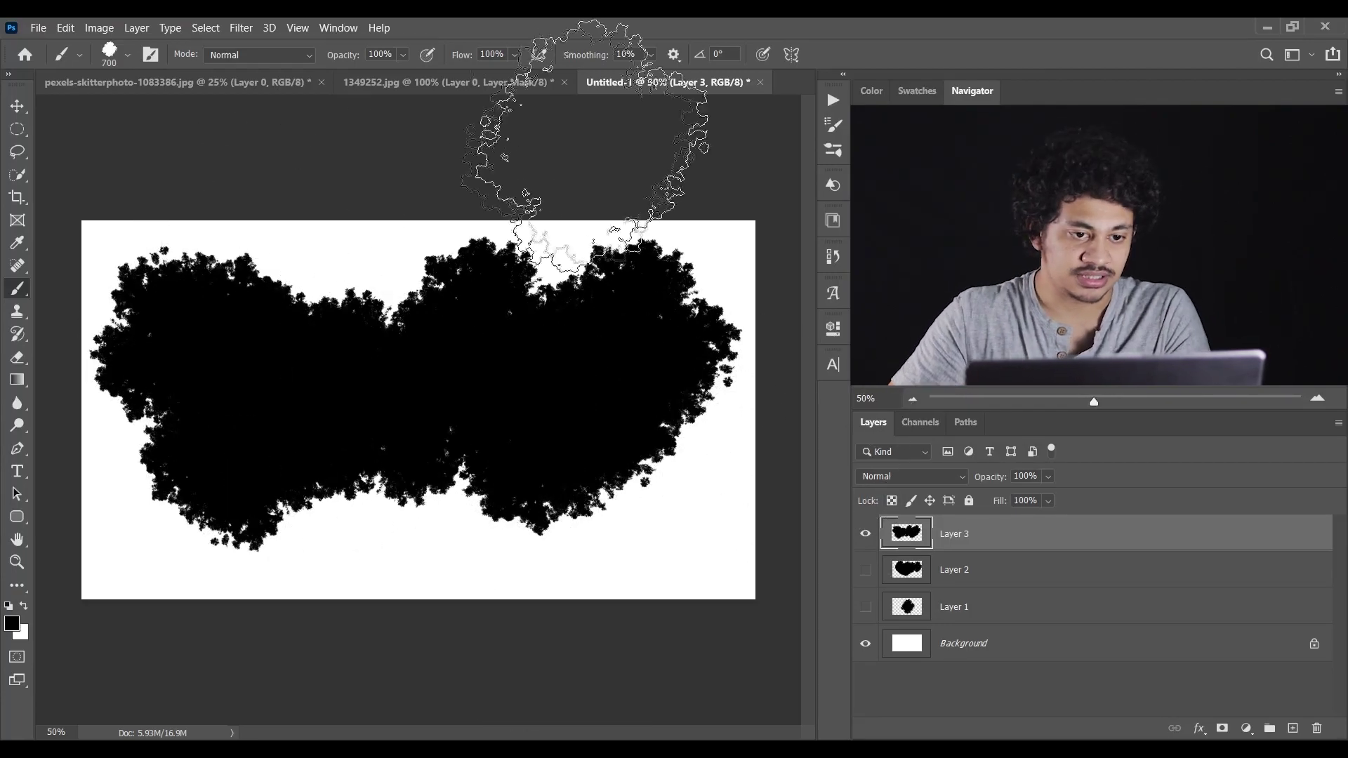
- In 1349252.jpg, paint white on Layer 0's mask with the 125 px foliage brush along the crown's top, left and lower-left edges
click(437, 84)
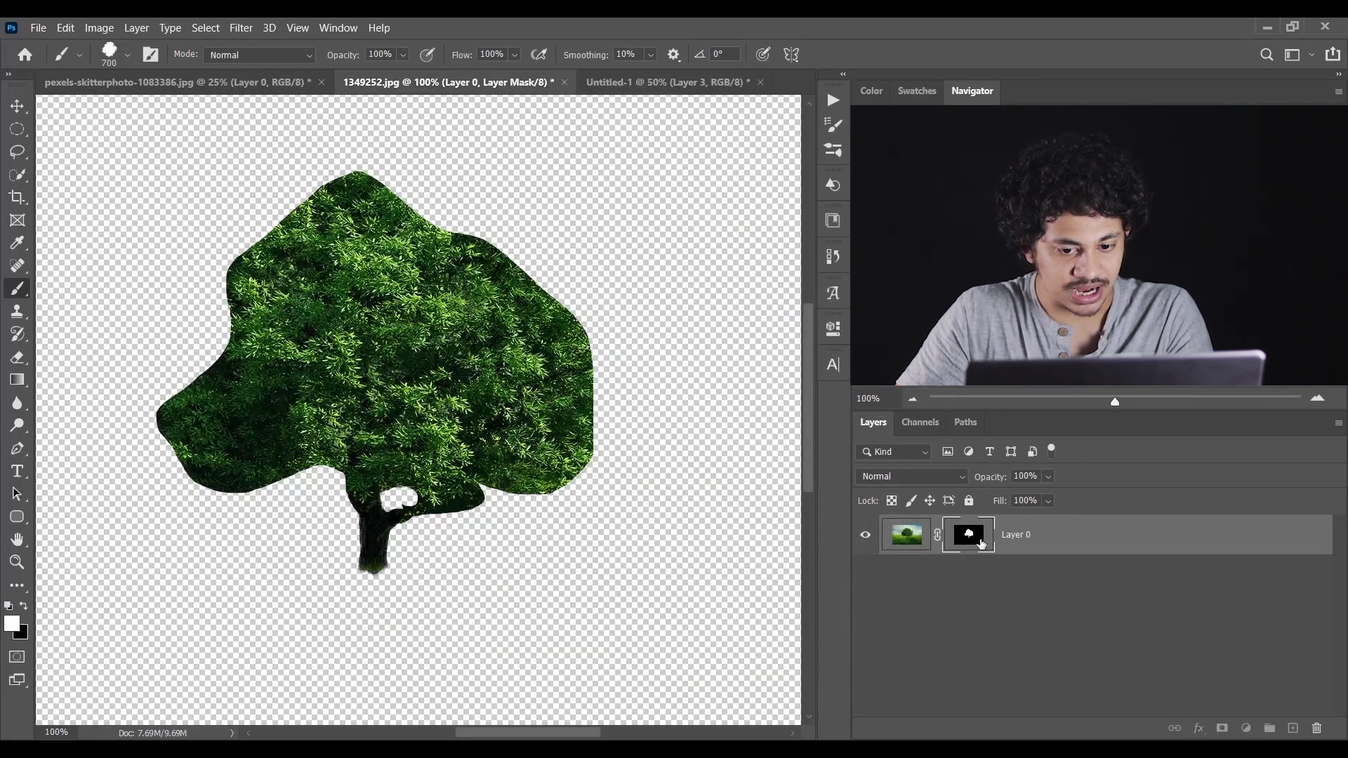
click(10, 629)
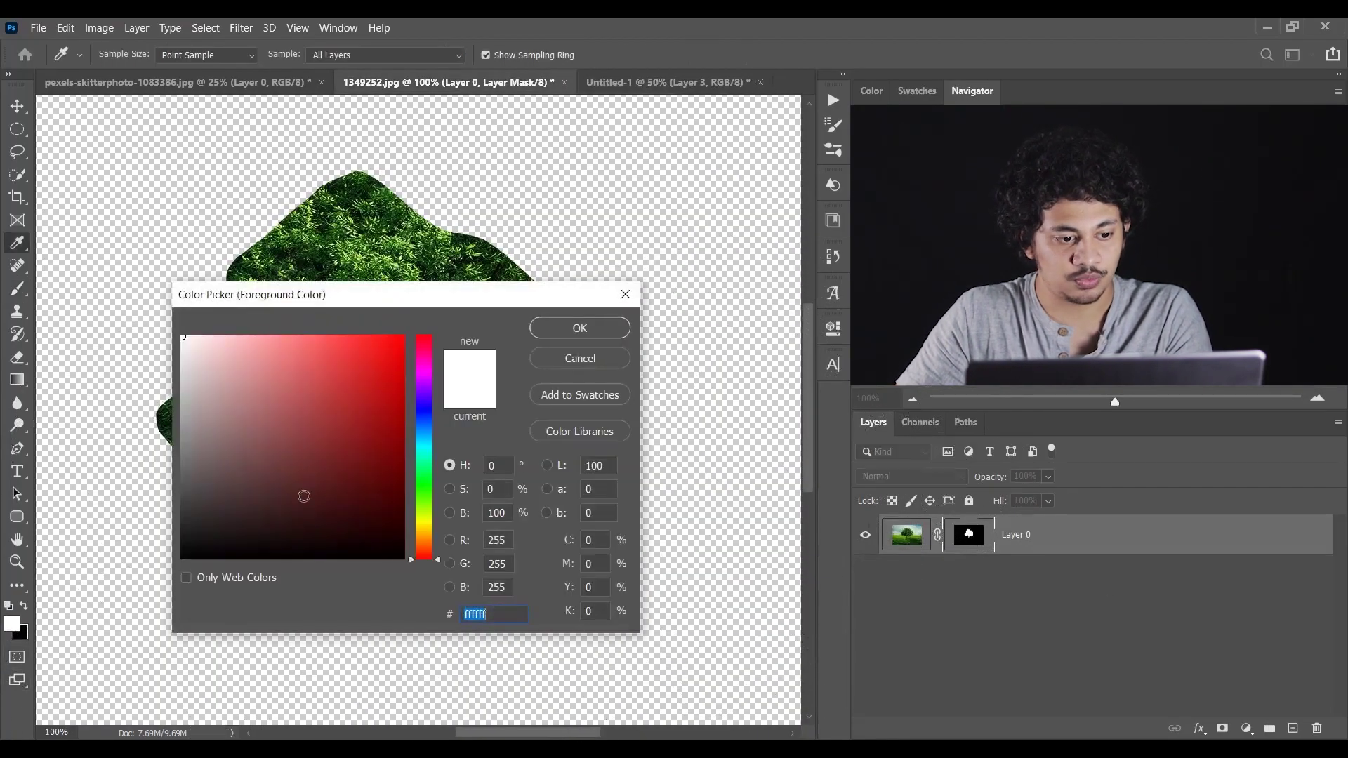
click(580, 328)
key(b)
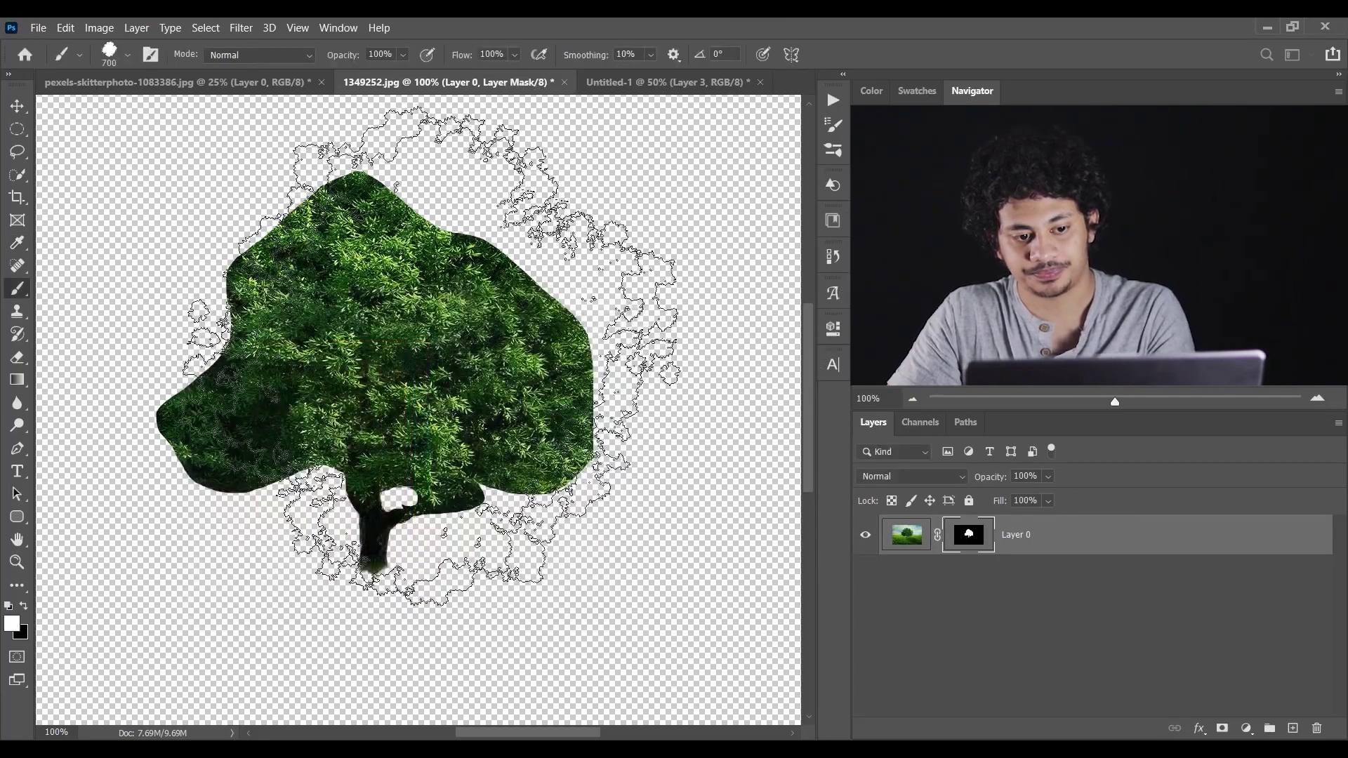
key(bracketleft)
key(bracketleft)
key(bracketleft)
key(bracketleft)
key(bracketleft)
key(bracketleft)
key(bracketleft)
key(bracketleft)
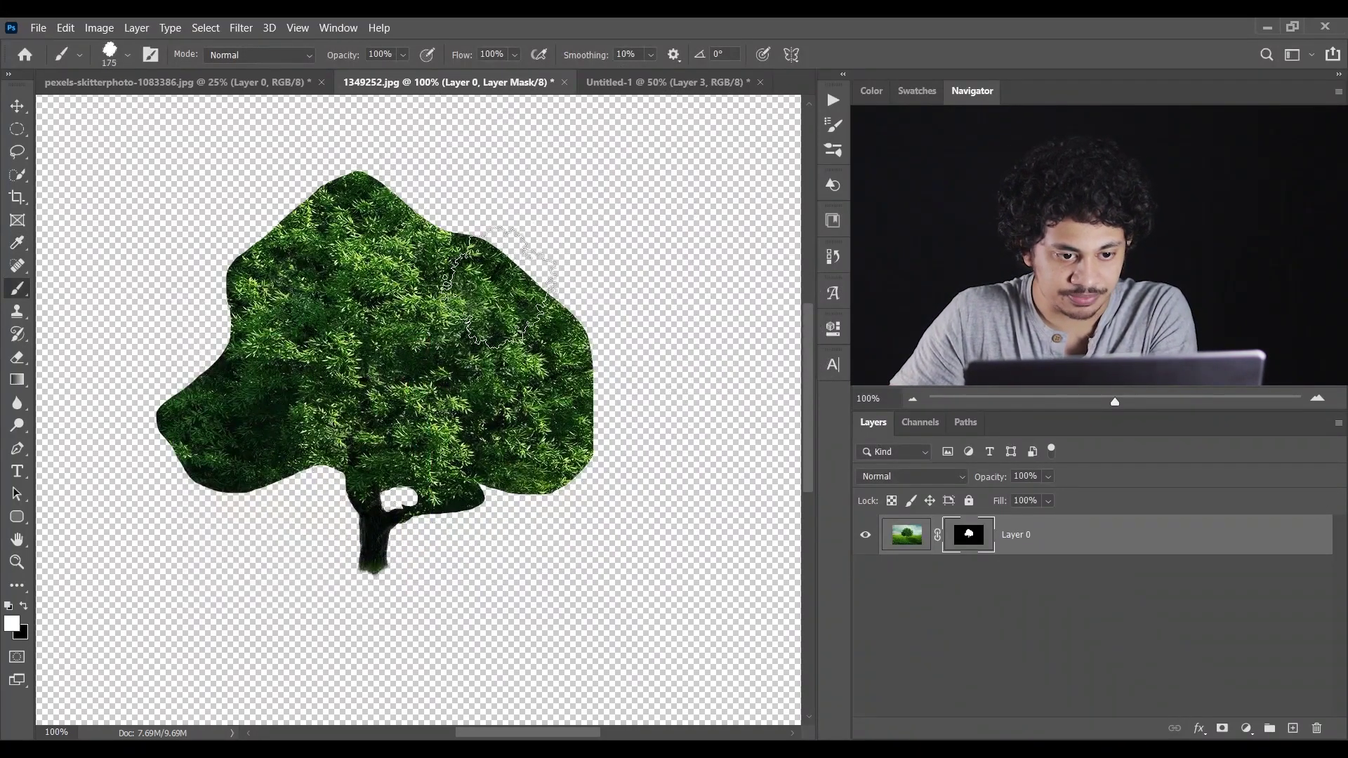
key(bracketright)
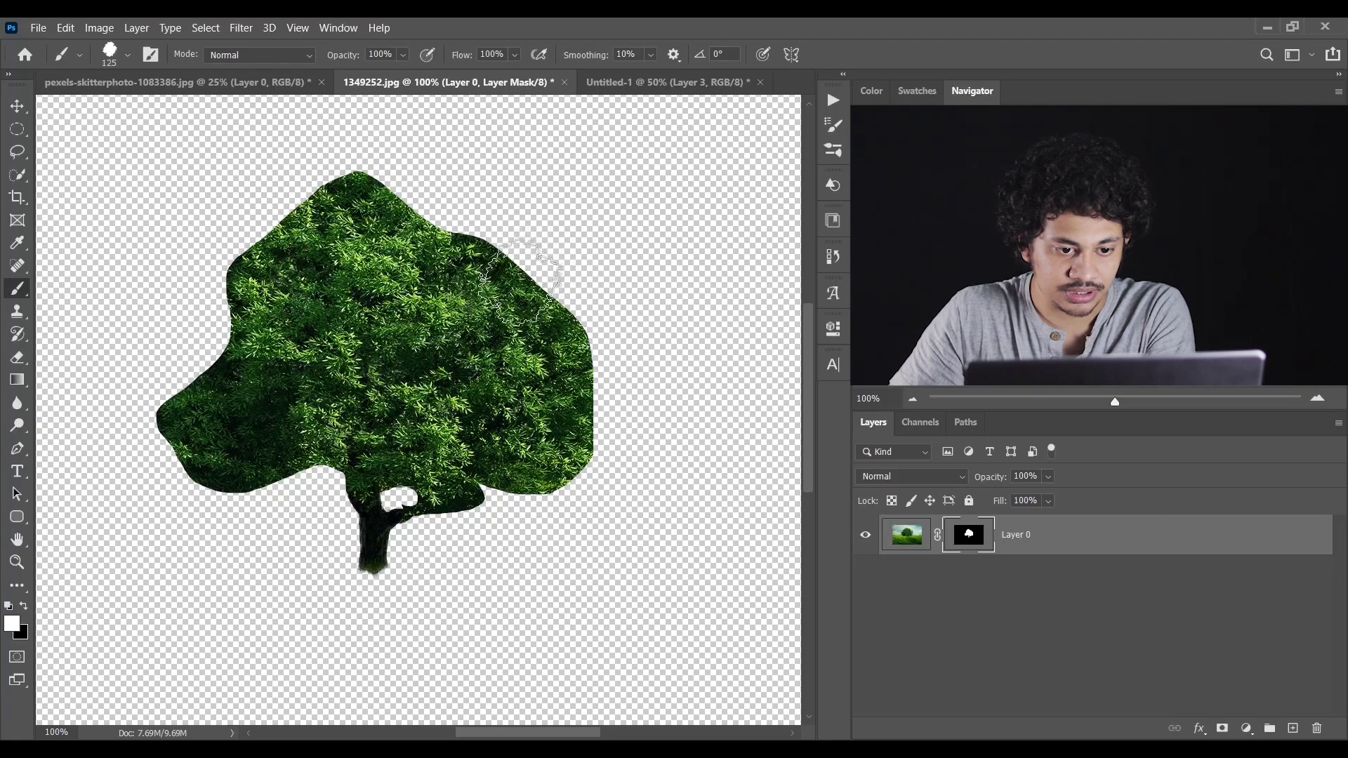
mouse_move(481, 267)
mouse_down()
mouse_move(424, 248)
mouse_move(427, 230)
mouse_move(445, 237)
mouse_move(395, 195)
mouse_move(346, 195)
mouse_move(336, 252)
mouse_move(318, 207)
mouse_move(316, 245)
mouse_move(279, 224)
mouse_up()
mouse_move(238, 279)
mouse_down()
mouse_move(250, 322)
mouse_move(217, 345)
mouse_move(174, 419)
mouse_move(209, 466)
mouse_move(245, 439)
mouse_move(251, 471)
mouse_move(229, 472)
mouse_move(263, 472)
mouse_up()
mouse_move(328, 441)
mouse_down()
mouse_move(325, 477)
mouse_move(367, 468)
mouse_up()
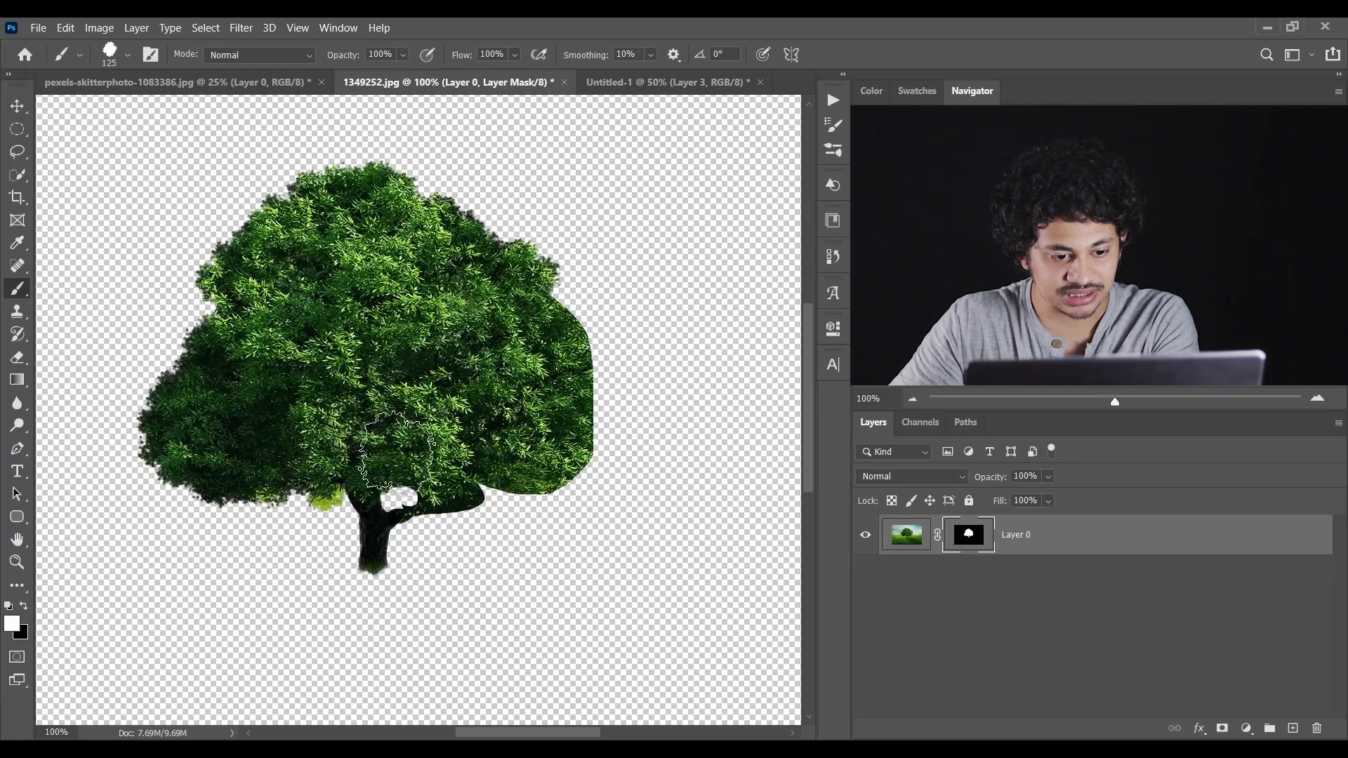
- Continue painting white on the mask to reveal leafy edges along the crown's lower right, right side and upper right
drag(460, 462, 487, 480)
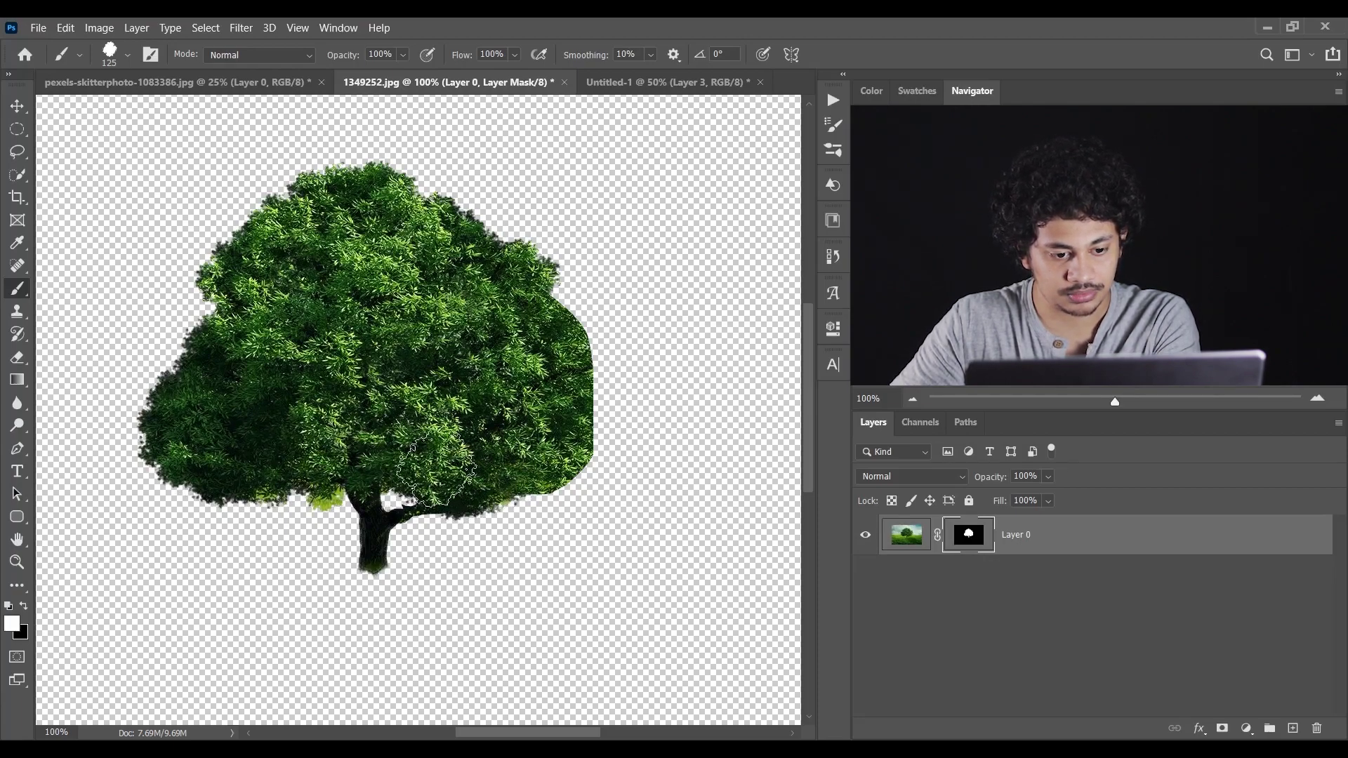
mouse_move(435, 469)
mouse_down()
mouse_move(587, 409)
mouse_move(576, 330)
mouse_move(533, 295)
mouse_up()
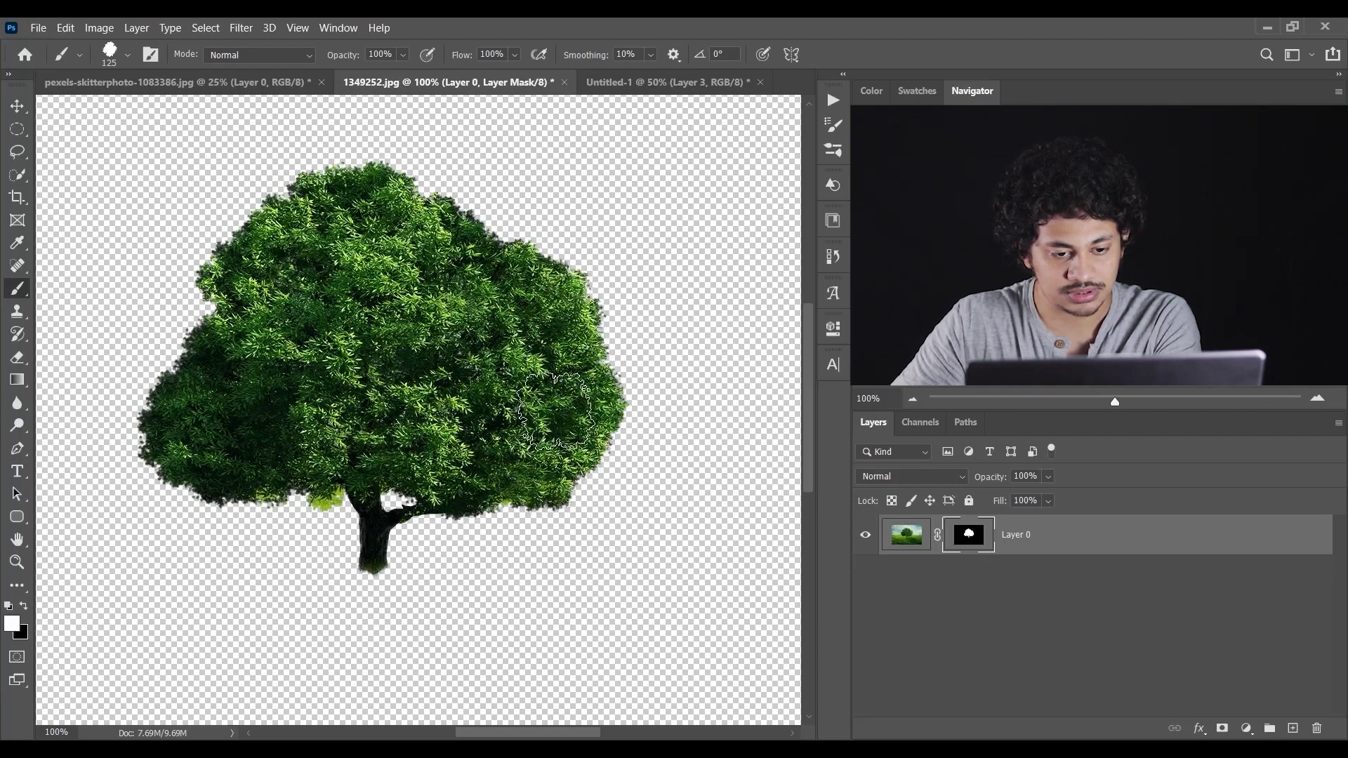
mouse_move(500, 254)
mouse_down()
mouse_move(412, 195)
mouse_move(428, 219)
mouse_move(443, 200)
mouse_move(385, 183)
mouse_move(392, 171)
mouse_move(340, 175)
mouse_move(415, 179)
mouse_up()
drag(290, 231, 298, 286)
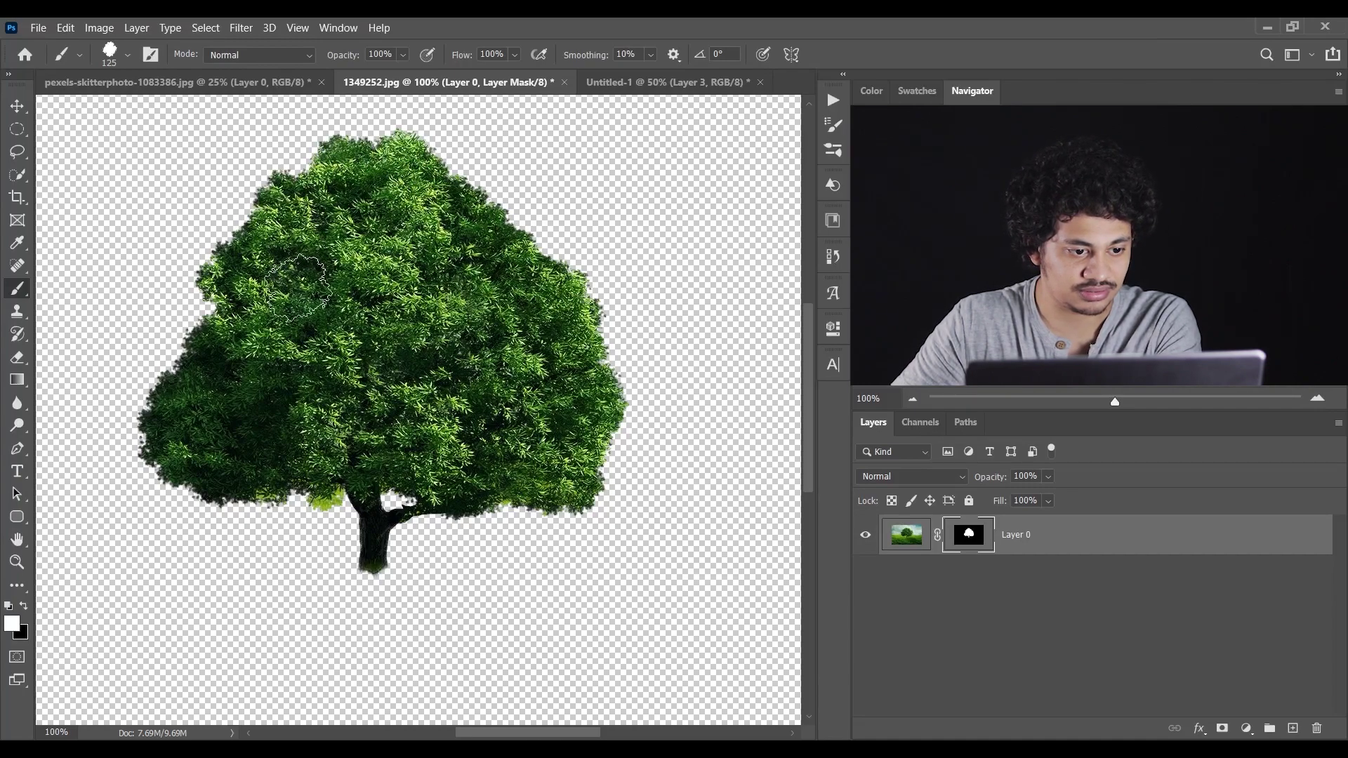
- Undo a stroke on the crown's left edge and paint more white on the mask along the left and upper-left edges
mouse_move(219, 337)
mouse_down()
mouse_move(121, 364)
mouse_move(147, 362)
mouse_up()
key(ctrl+z)
mouse_move(254, 323)
mouse_down()
mouse_move(240, 264)
mouse_move(262, 237)
mouse_move(237, 192)
mouse_move(306, 170)
mouse_up()
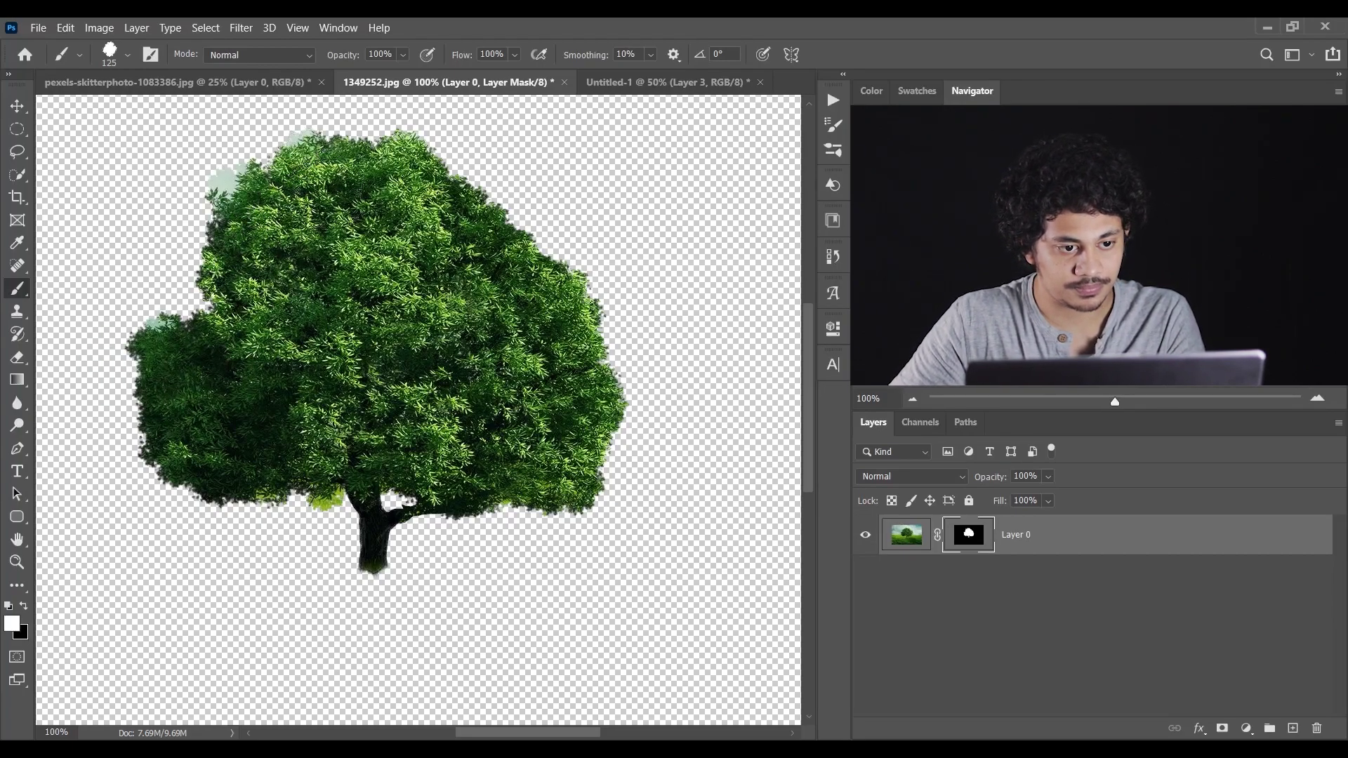
- Paint black on the mask to erase leftover sky along the crown's left and upper-left edges, reducing the foliage brush to 15 px
scroll(442, 225, up, 1)
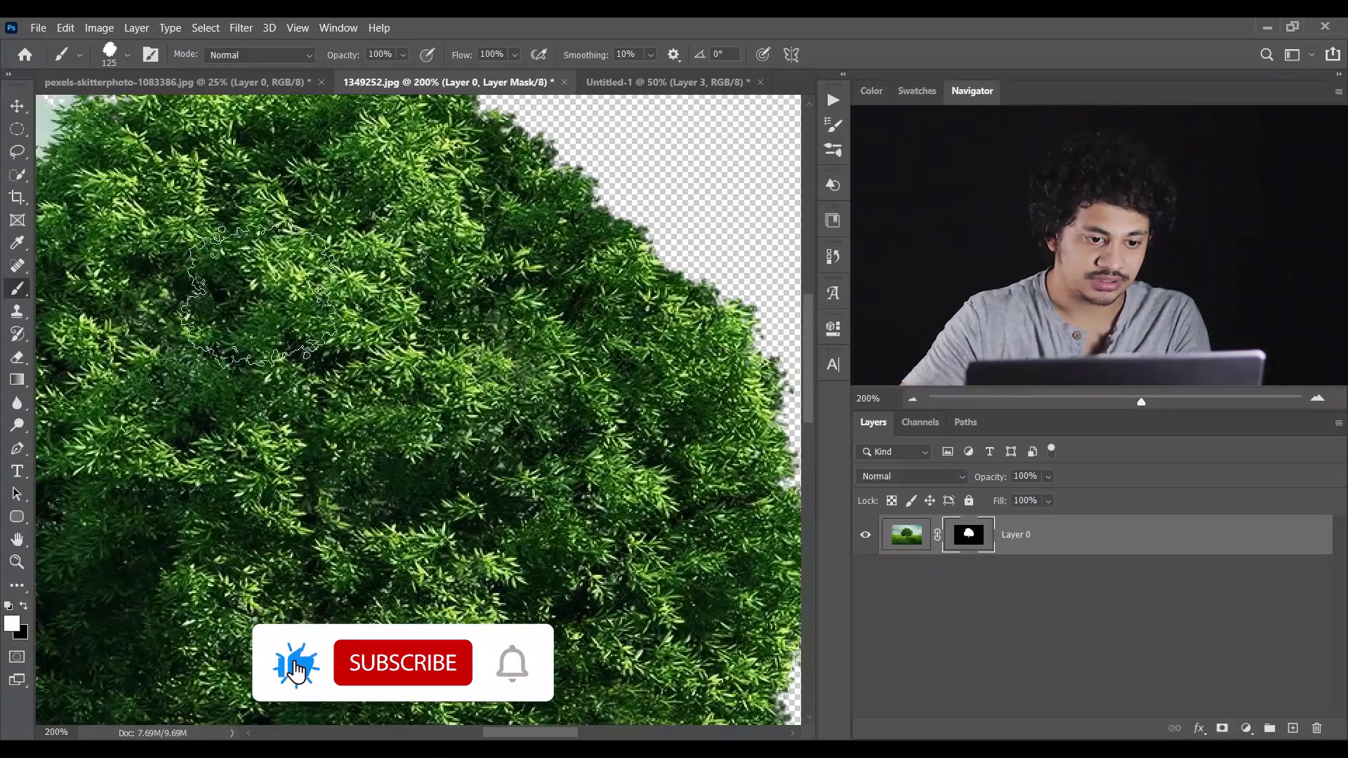
scroll(478, 141, up, 5)
scroll(478, 140, left, 3)
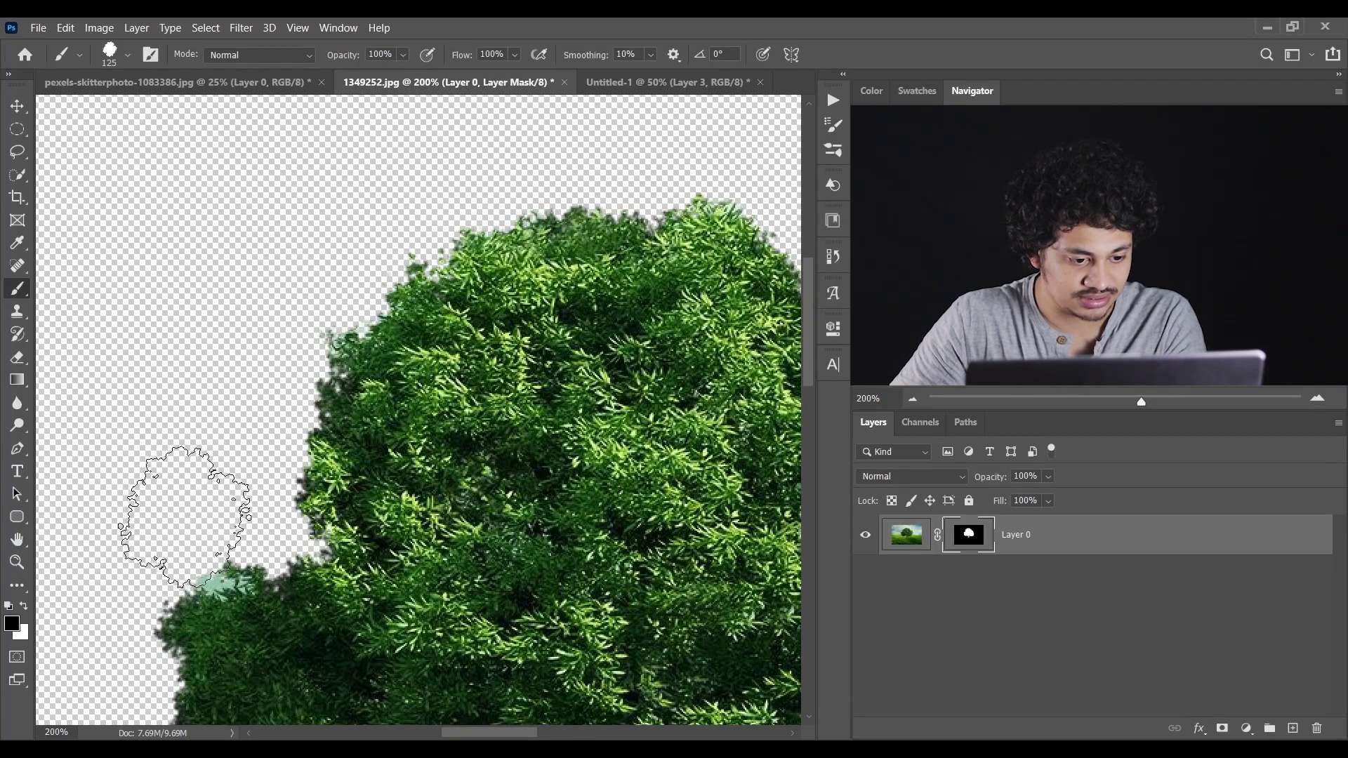
key(bracketleft)
key(bracketleft)
key(bracketleft)
key(bracketleft)
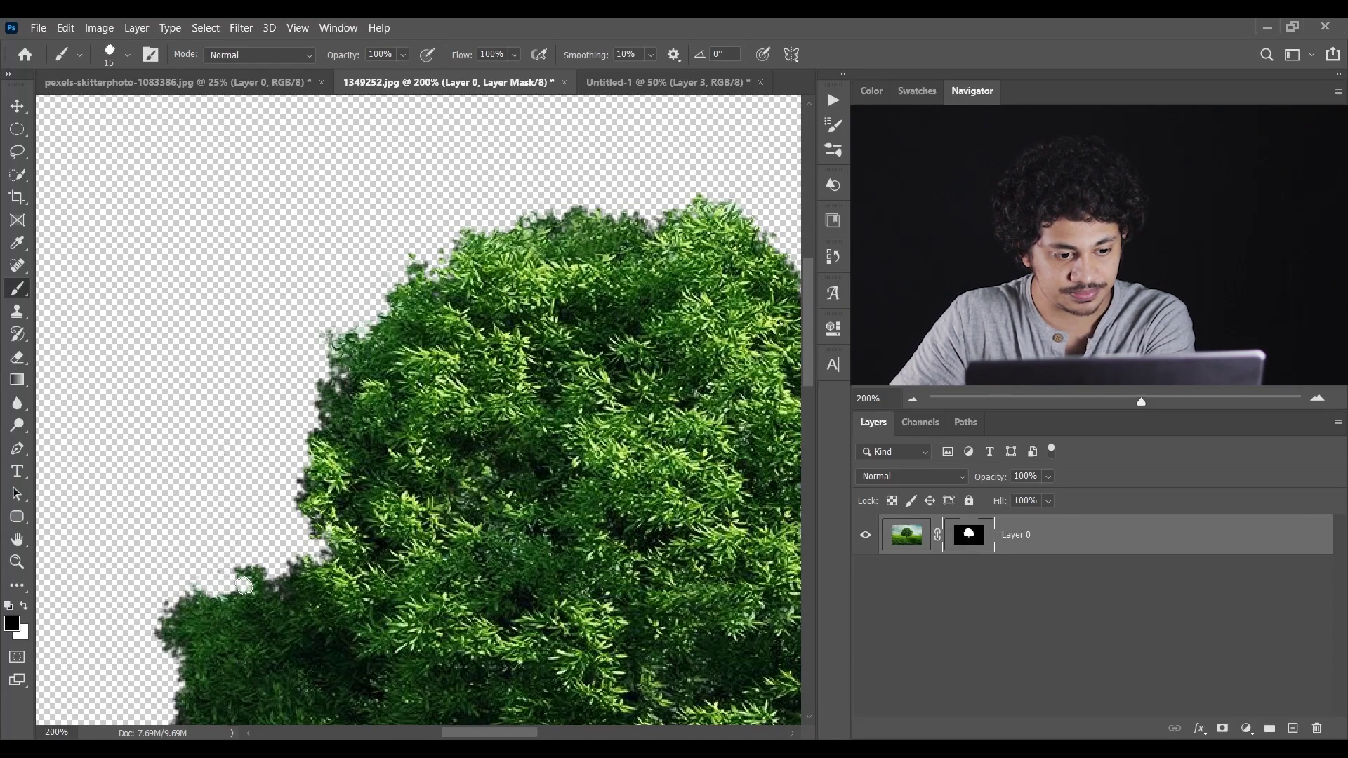
- Enlarge the foliage brush to 200 px and switch the painting color to white
key(bracketright)
key(bracketright)
key(bracketright)
key(bracketright)
key(bracketright)
key(bracketright)
key(bracketright)
key(bracketright)
key(bracketright)
drag(66, 640, 26, 615)
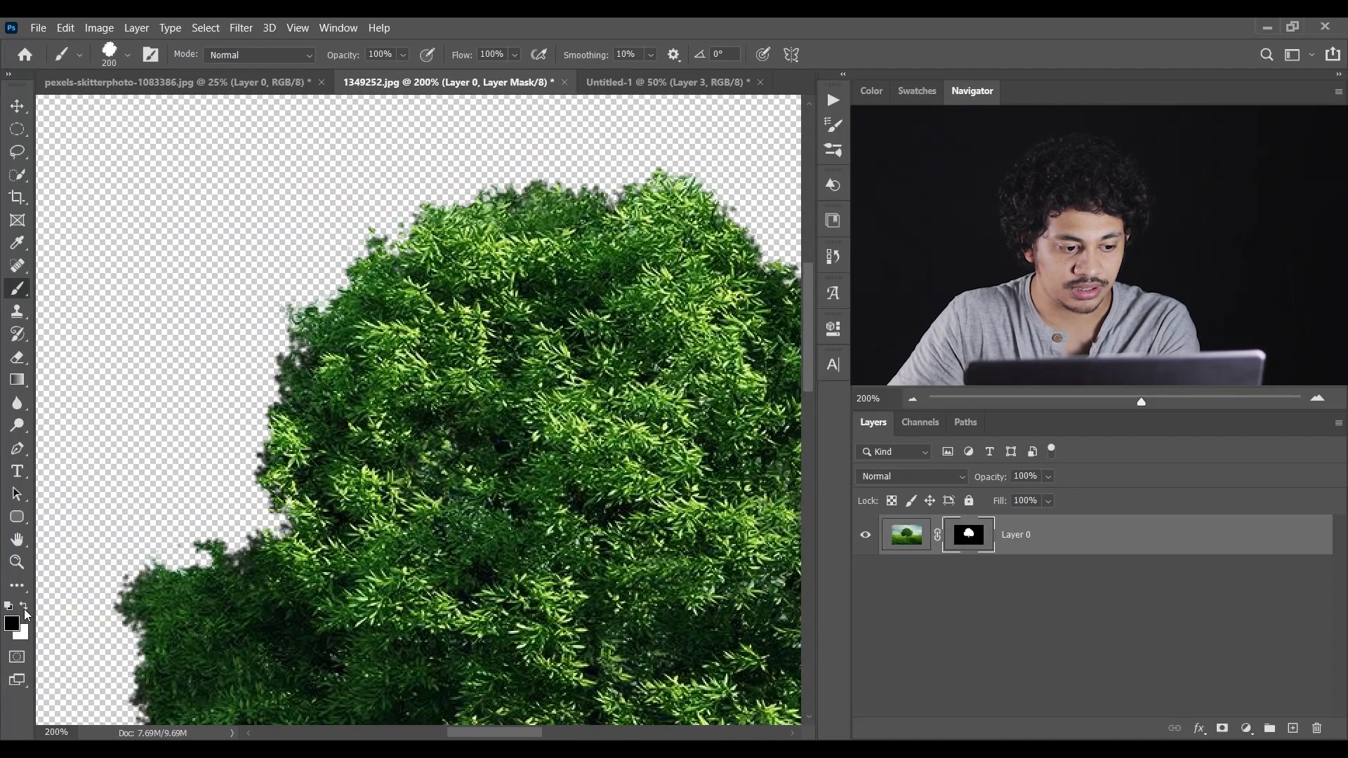
- Try to extend the treetop by painting white on the layer mask
mouse_move(600, 321)
mouse_down()
mouse_move(142, 360)
mouse_move(207, 335)
mouse_up()
click(231, 225)
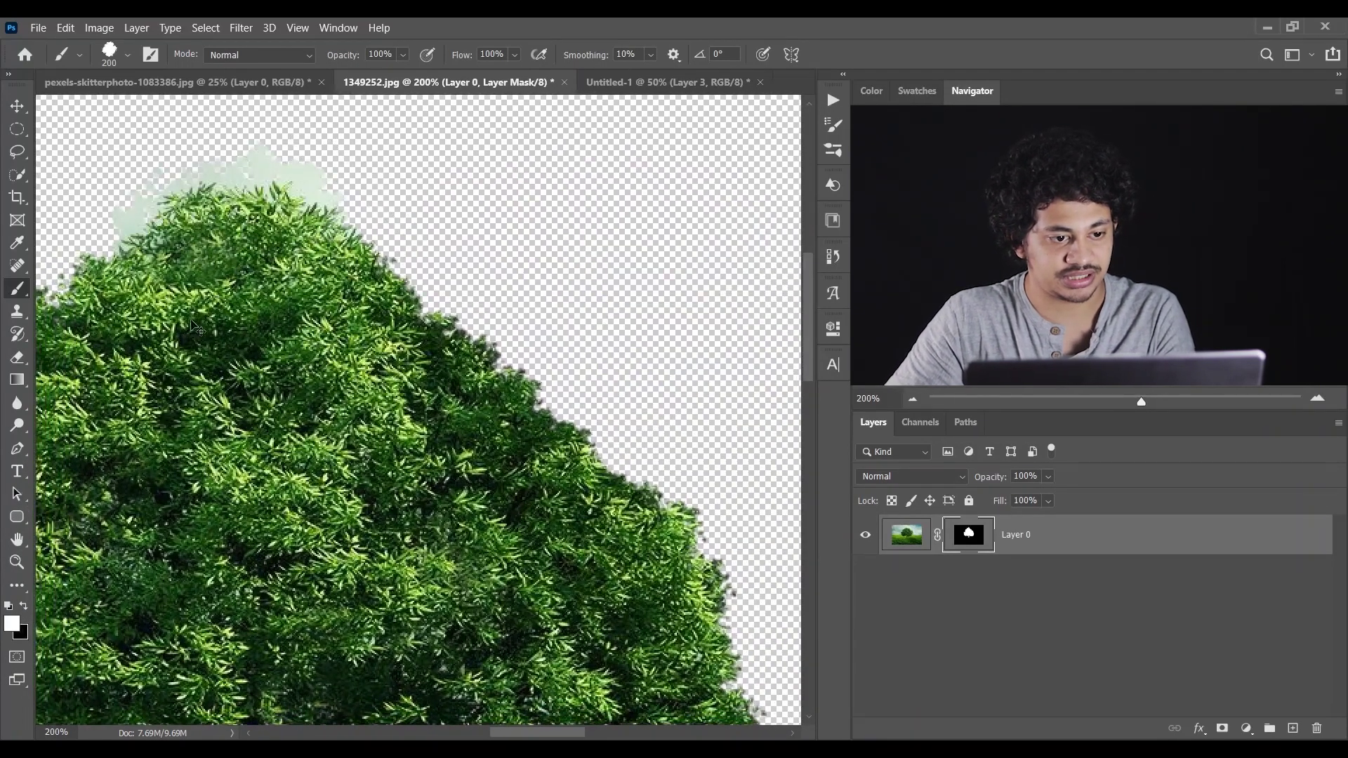
key(ctrl+z)
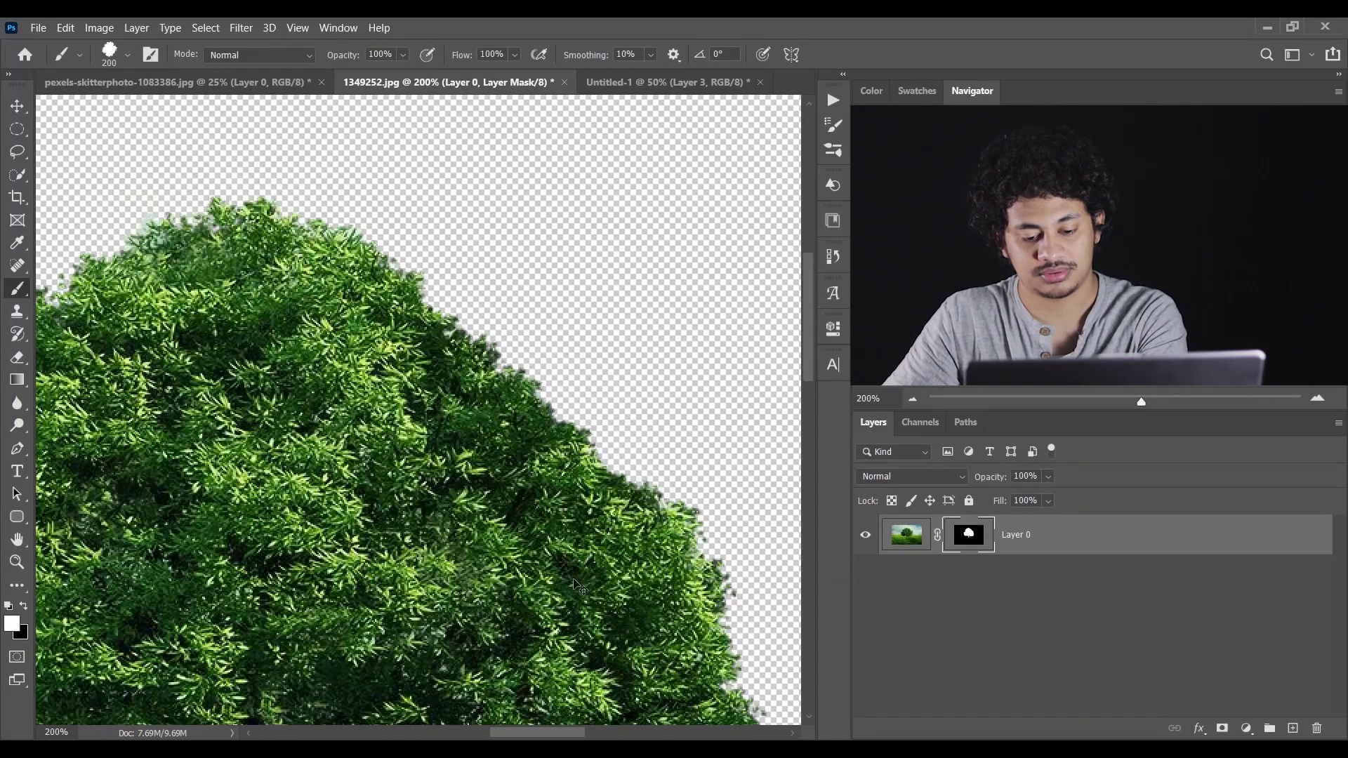
- Reveal more foliage along the crown's right edge with white on the mask, and erase the sky remnants at the top with black
key(ctrl+minus)
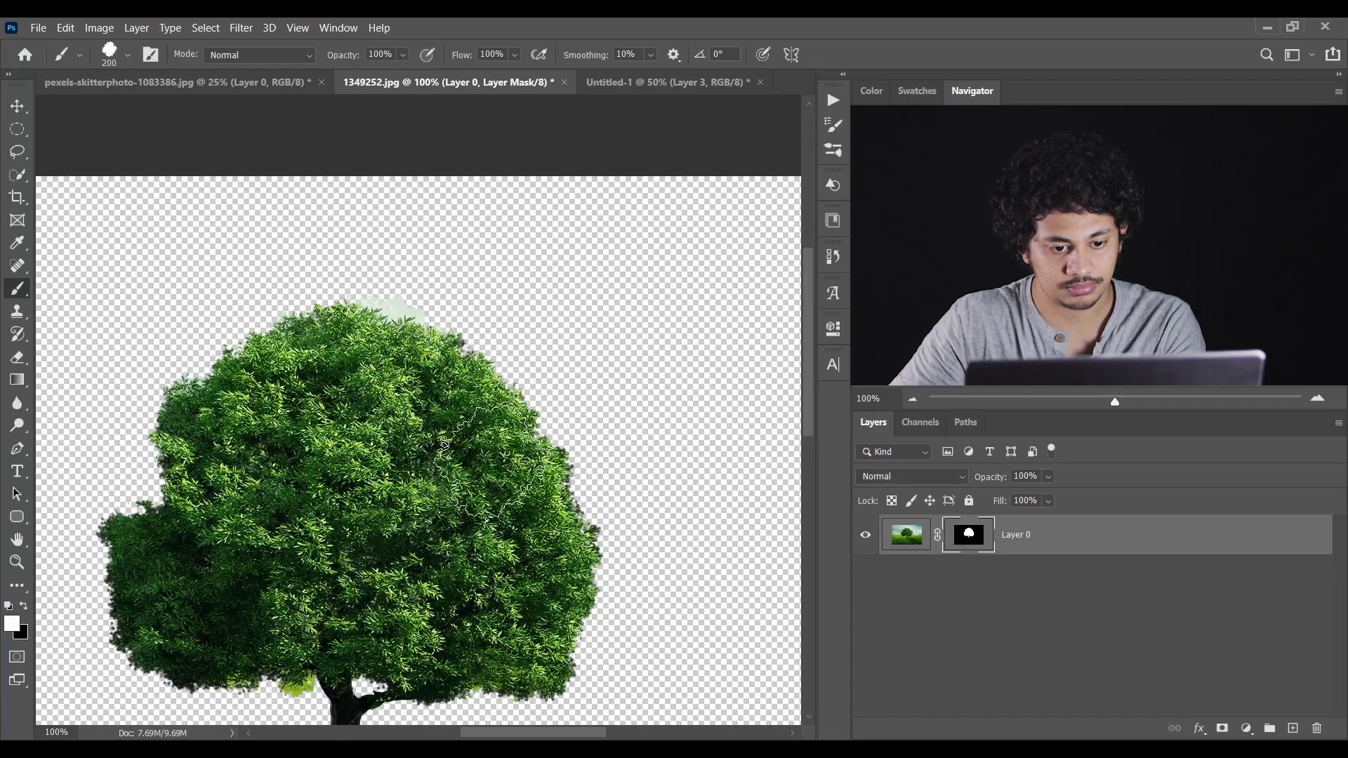
mouse_move(593, 505)
mouse_down()
mouse_move(562, 548)
mouse_move(562, 632)
mouse_move(545, 625)
mouse_up()
mouse_move(666, 688)
mouse_down()
mouse_move(677, 633)
mouse_move(647, 677)
mouse_move(674, 590)
mouse_up()
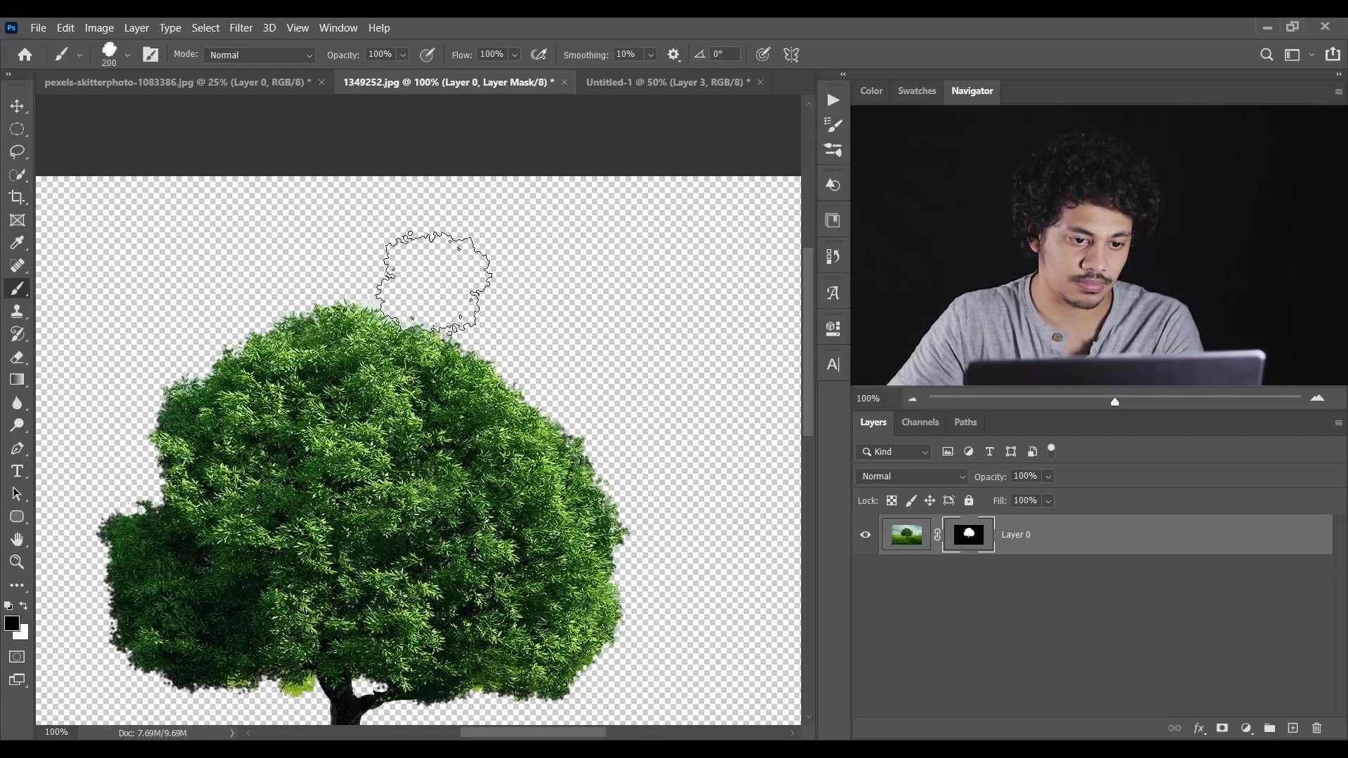
- Paint white on the mask to extend the foliage at the crown's lower-left edge
scroll(340, 459, down, 2)
key(x)
mouse_move(120, 492)
mouse_down()
mouse_move(105, 533)
mouse_move(140, 558)
mouse_up()
- Paint black on the mask to erase sky and grass remnants around the lower-left crown and beside the trunk, reducing the brush to 80 px
key(x)
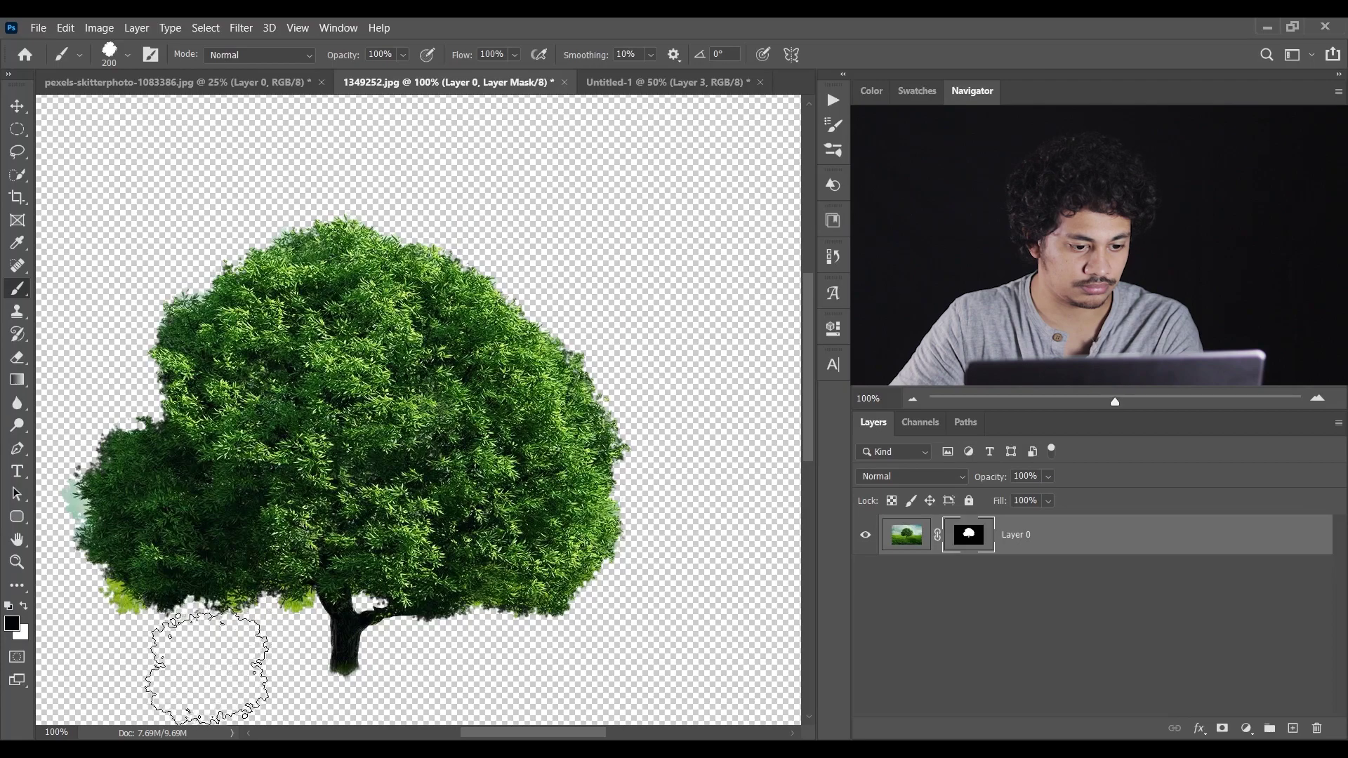
mouse_move(224, 650)
mouse_down()
mouse_move(75, 632)
mouse_move(85, 618)
mouse_up()
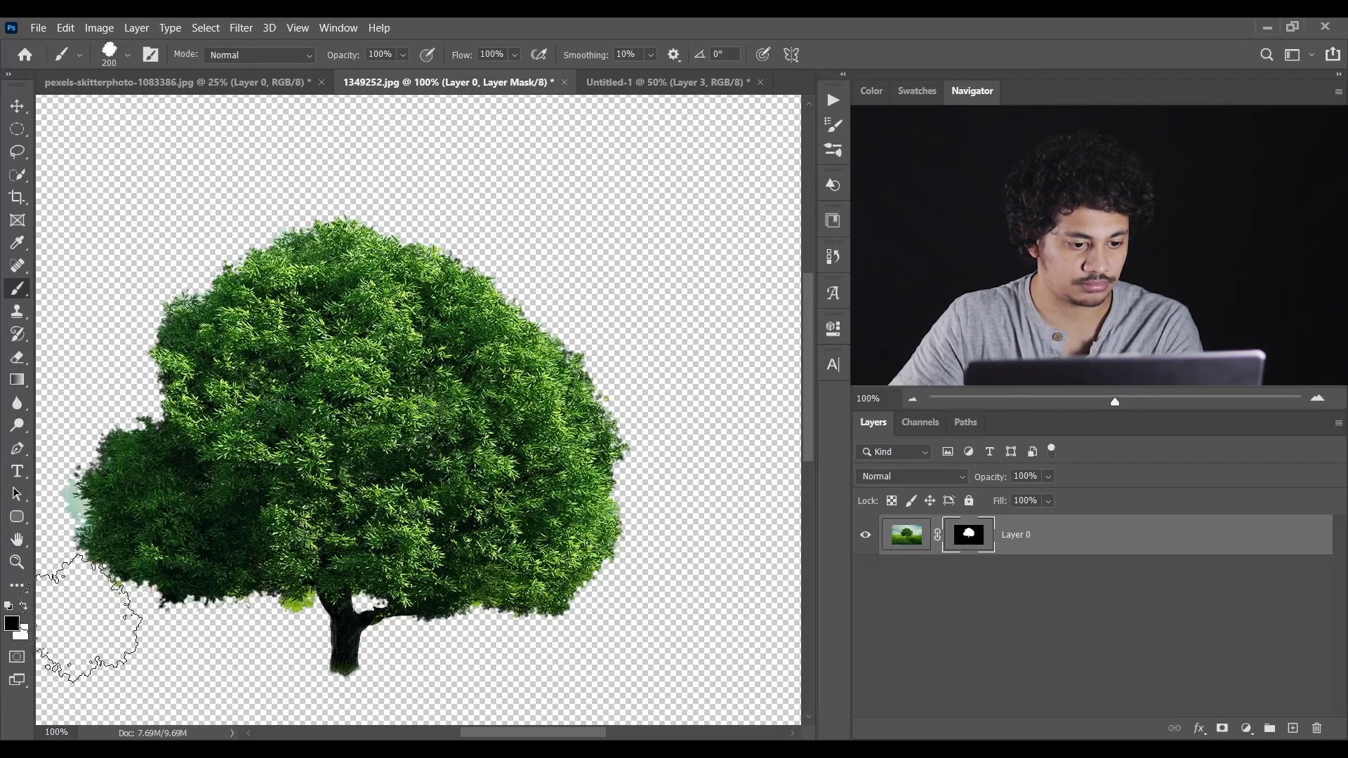
drag(45, 495, 70, 484)
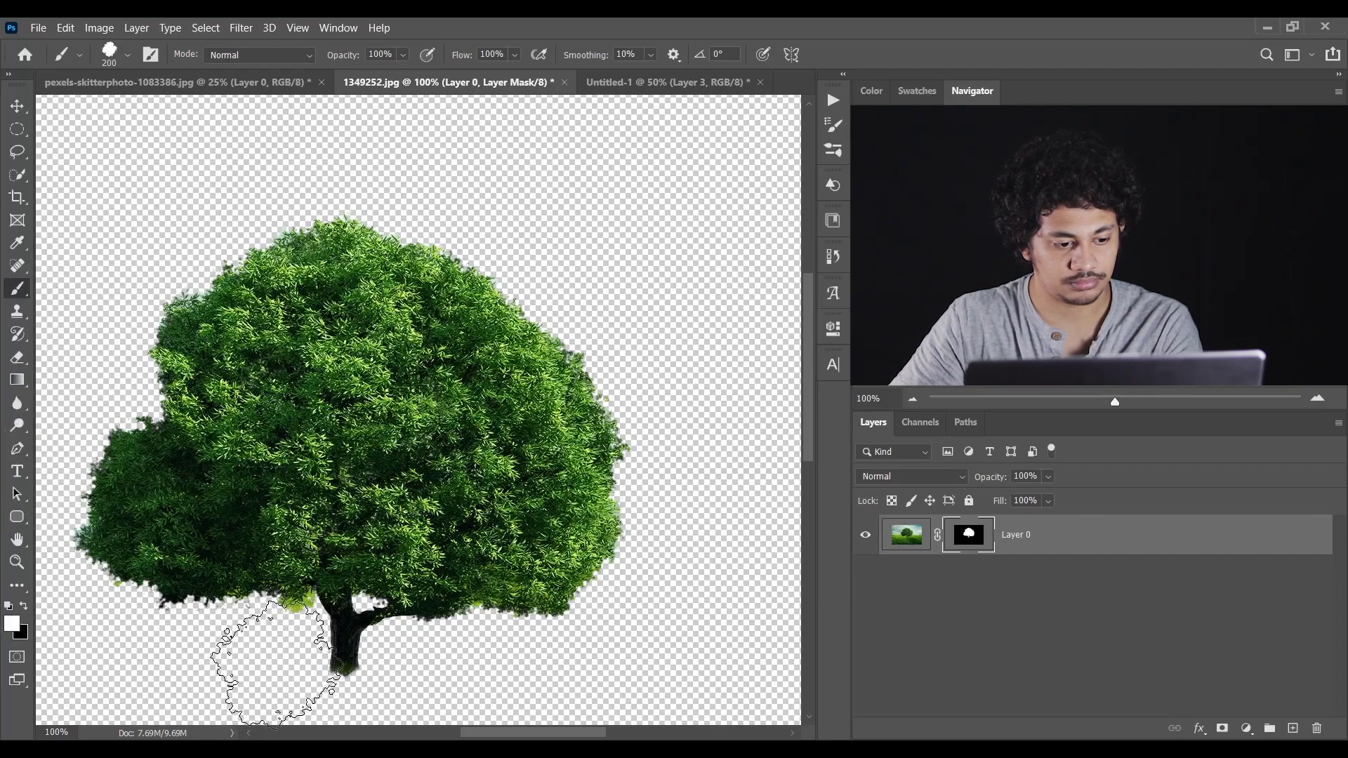
key(bracketleft)
key(bracketleft)
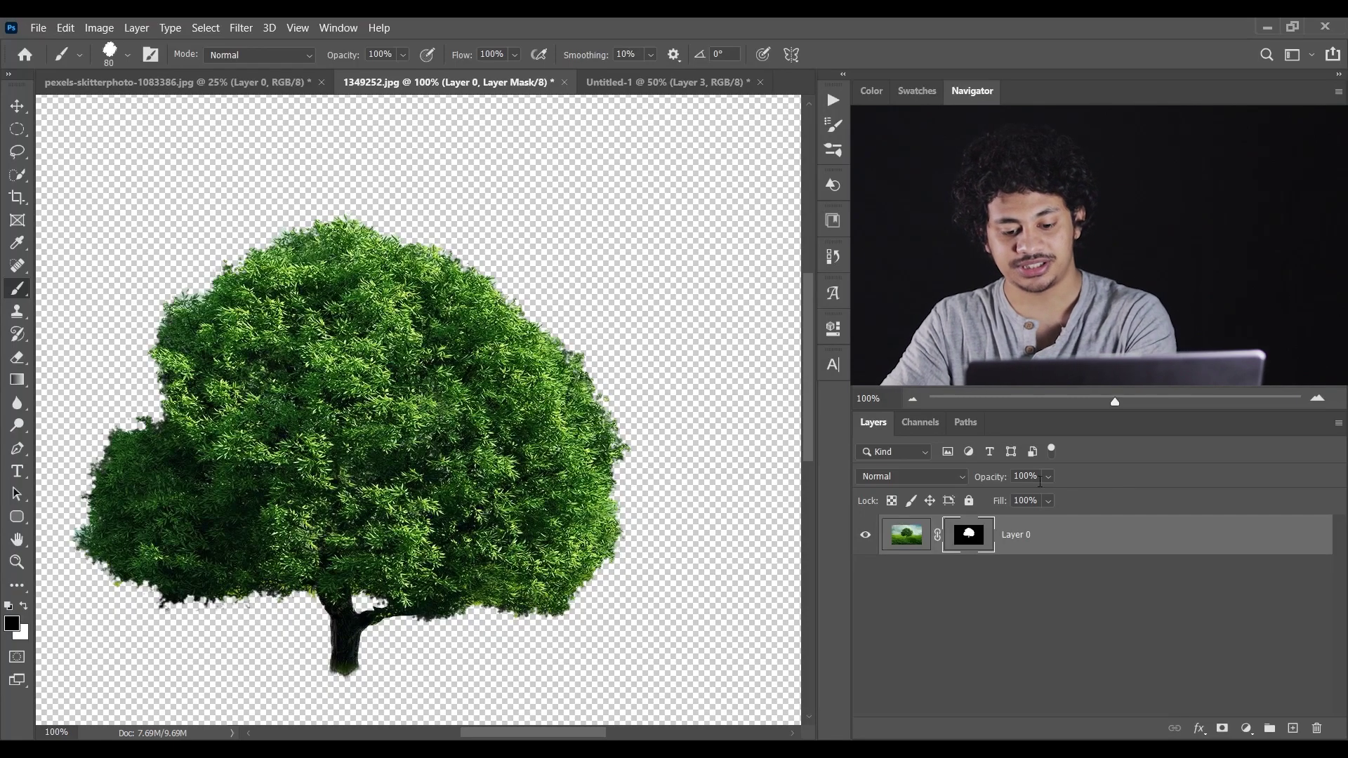
- Free-transform the cut-out tree, moving it down and slightly left and scaling it to about 133%
key(ctrl+minus)
key(ctrl+minus)
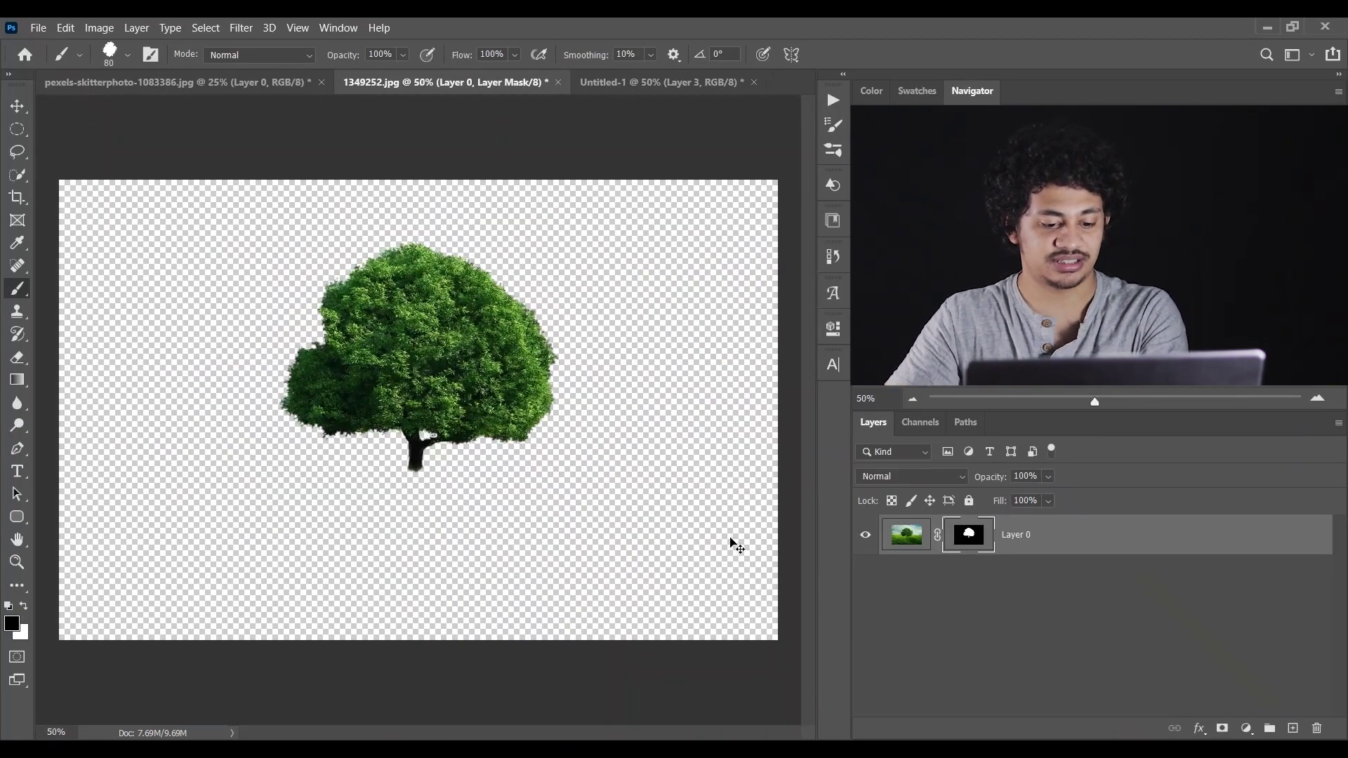
key(ctrl+t)
drag(463, 305, 446, 380)
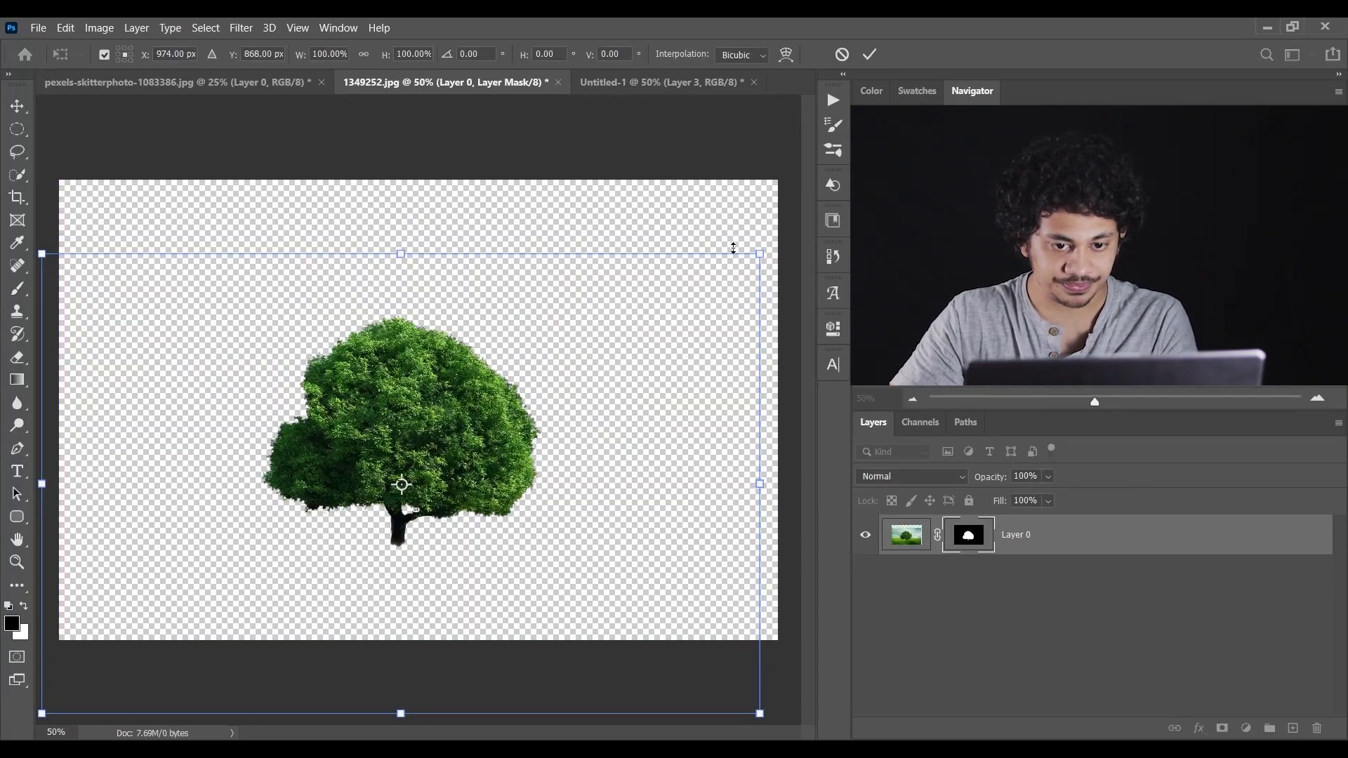
drag(755, 253, 737, 218)
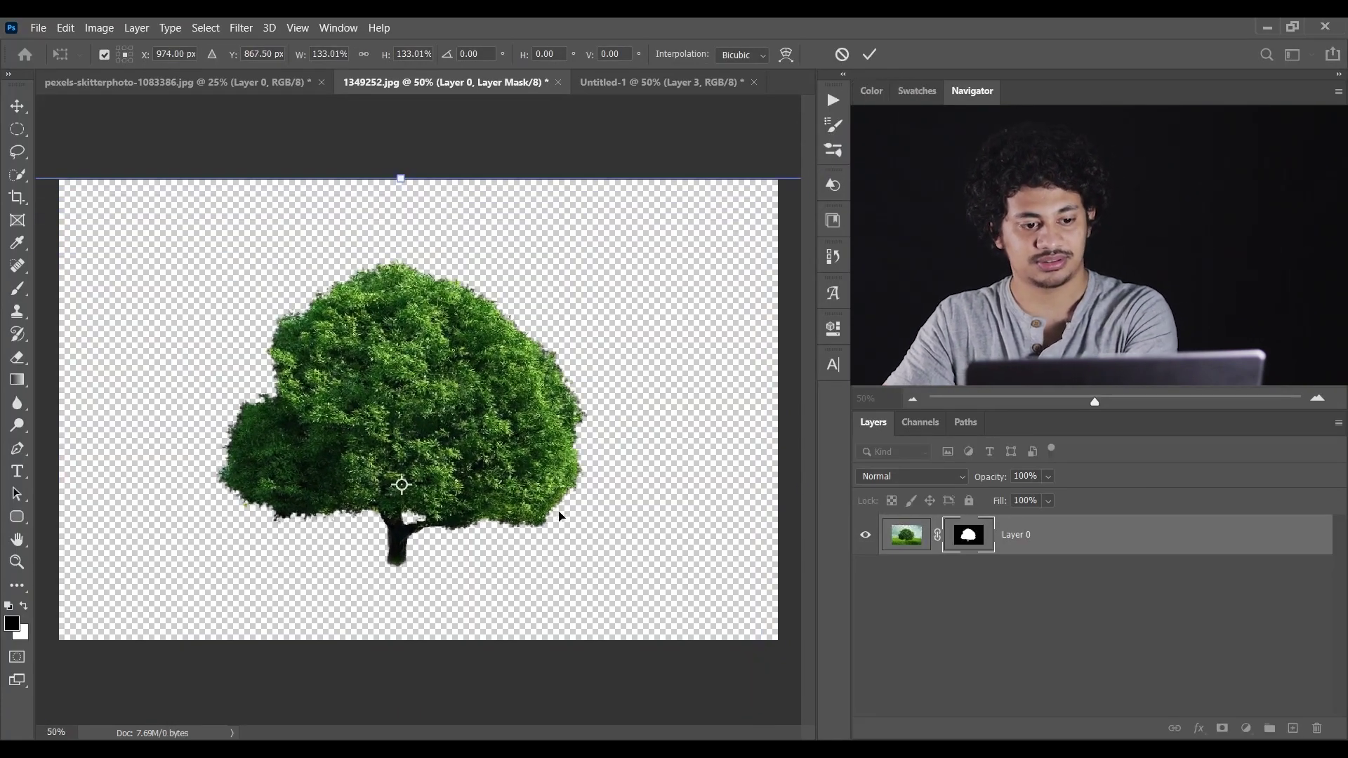